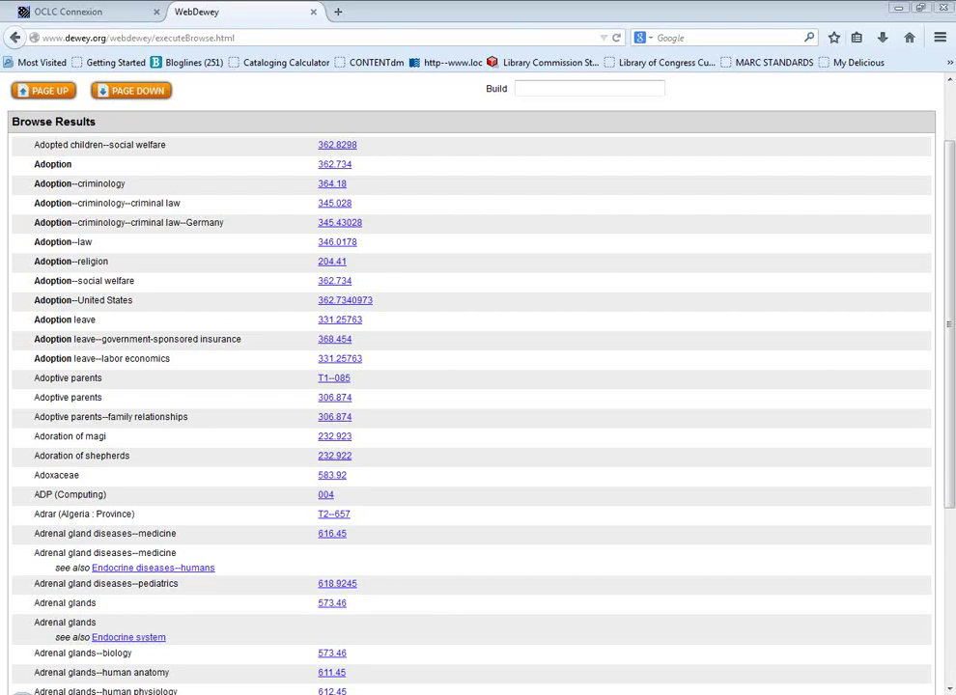
drag(35, 164, 79, 167)
drag(319, 166, 357, 165)
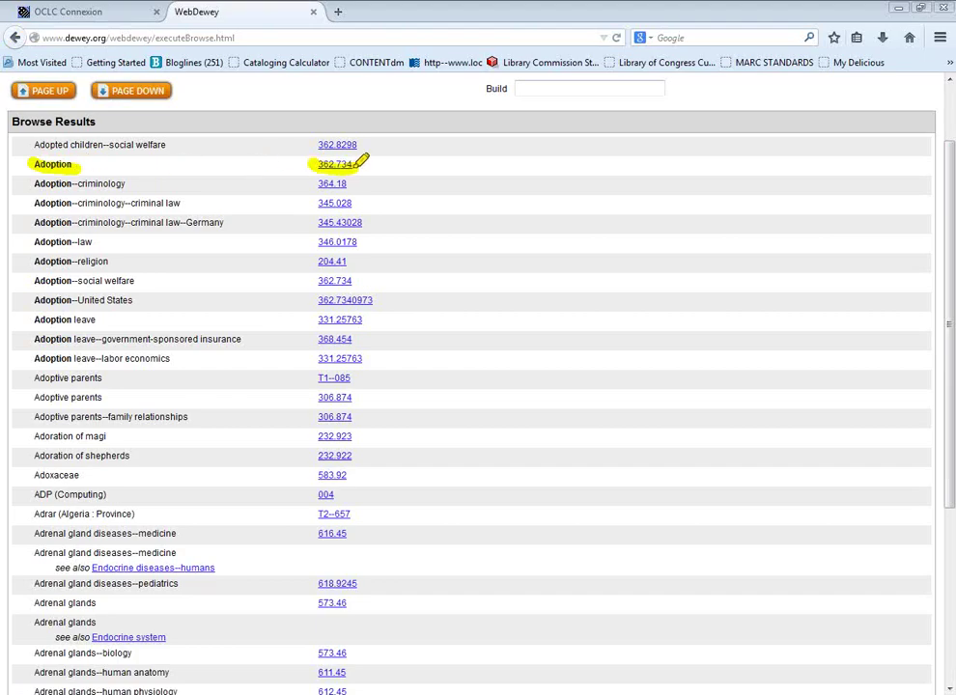
mouse_move(28, 179)
mouse_down()
mouse_move(36, 307)
mouse_move(69, 310)
mouse_up()
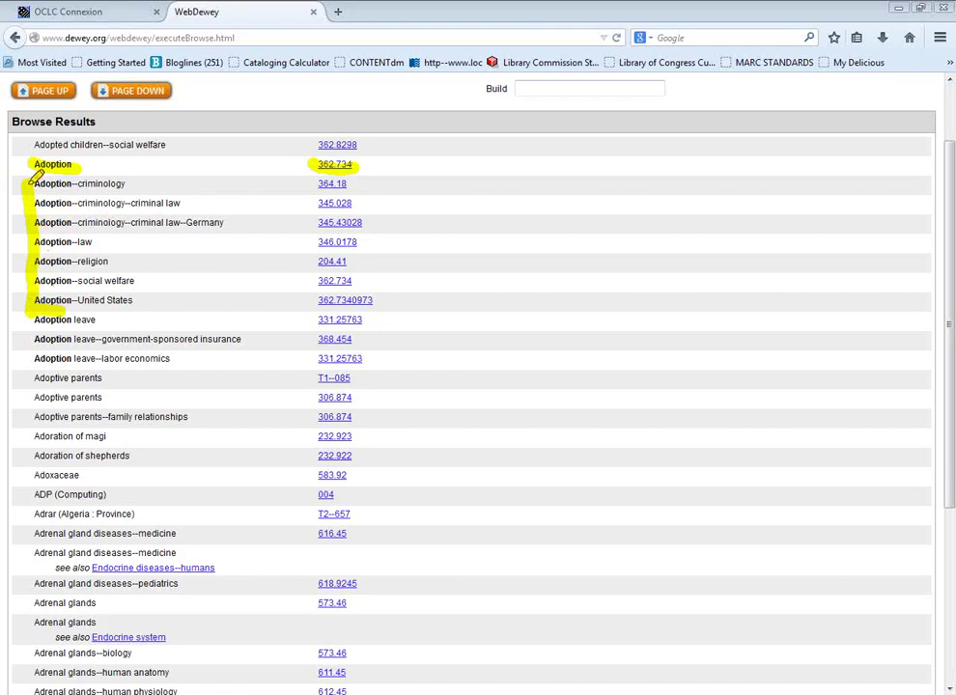
drag(41, 169, 75, 165)
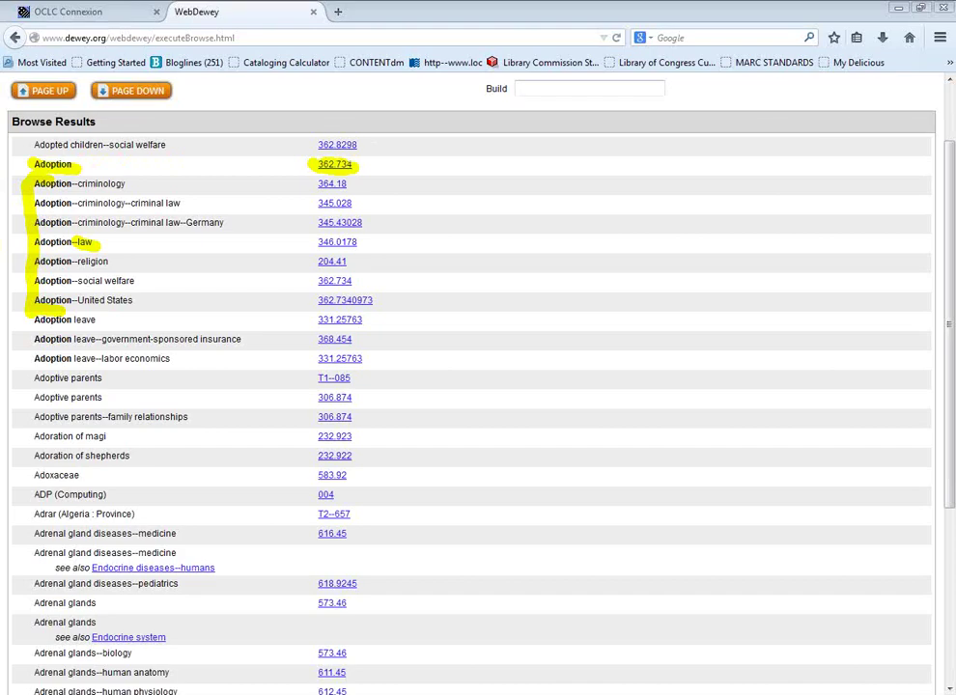
- Open the 362.734 record for Adoption, review its notes and hierarchy, and return to the browse results
click(349, 165)
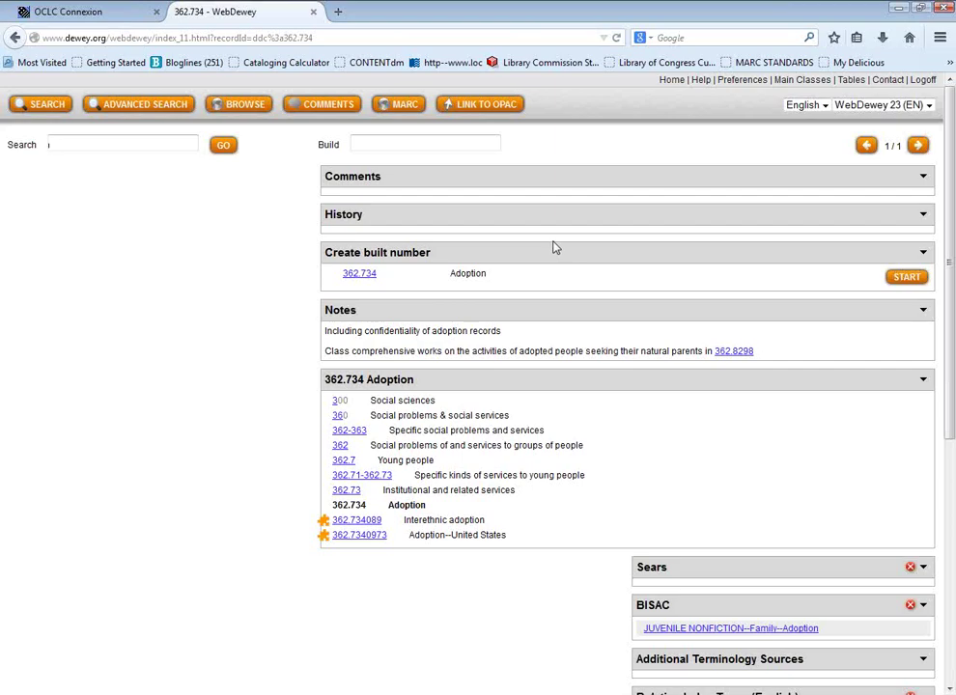
scroll(555, 248, down, 2)
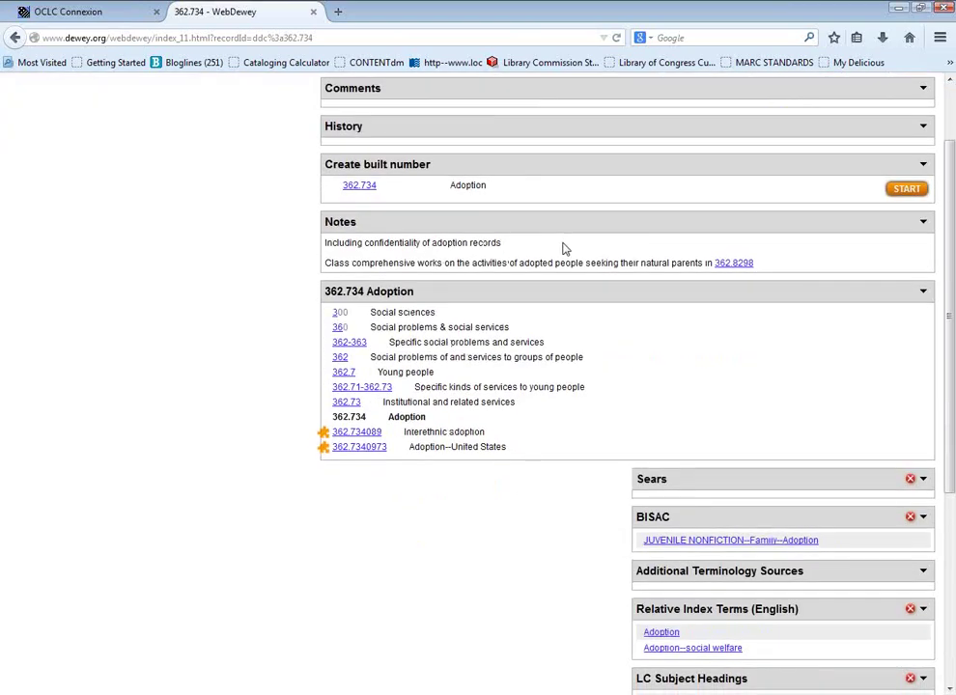
scroll(567, 259, down, 1)
scroll(585, 269, up, 2)
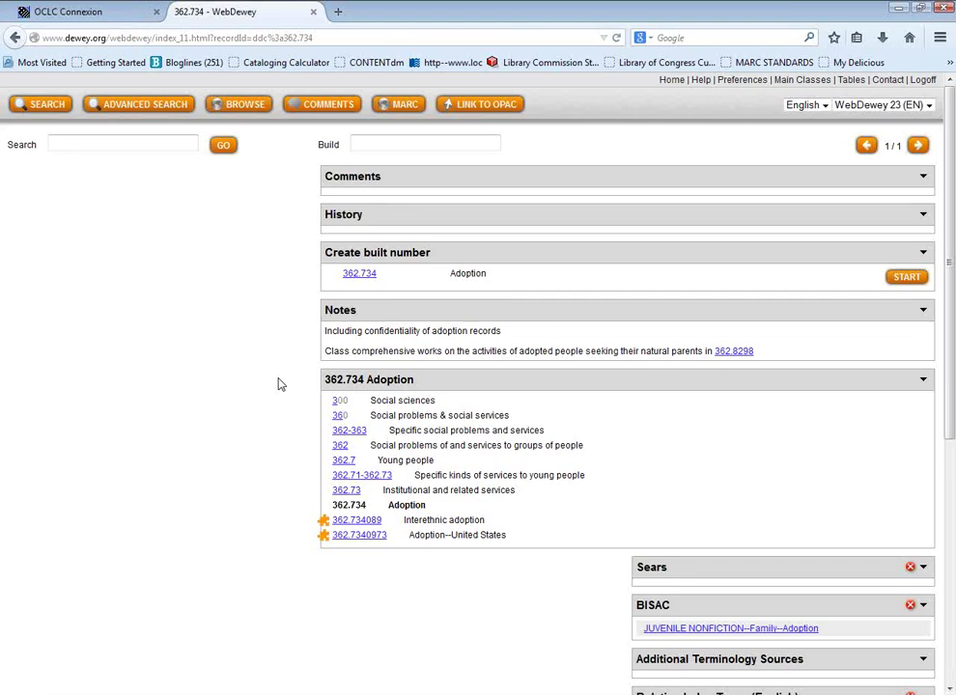
click(15, 41)
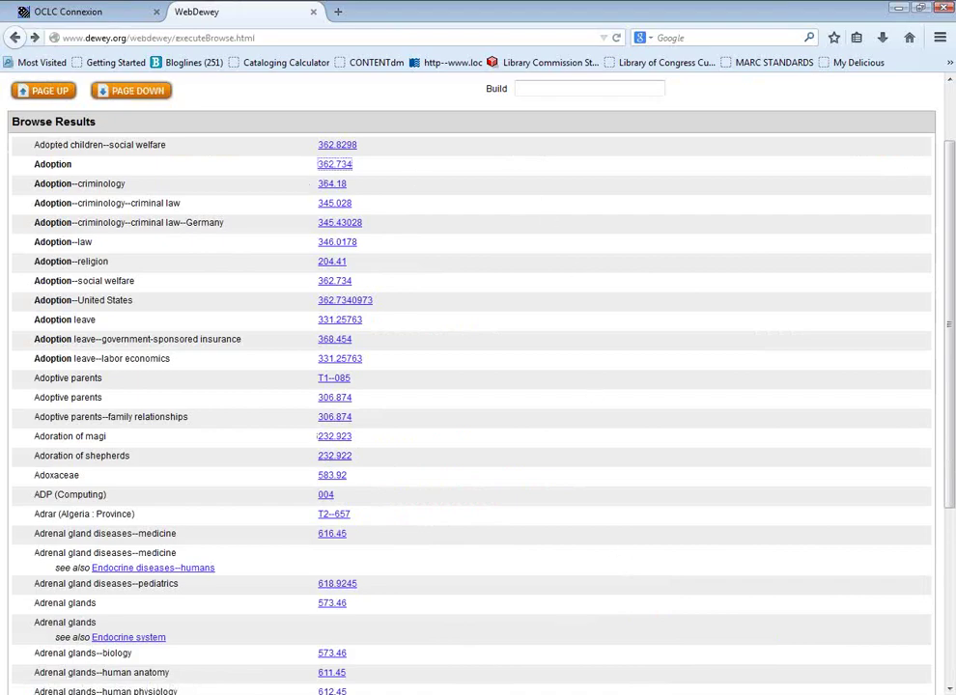
- Switch to Assignment2Answers.doc in Word and review the adoption answer and the Canned Foods question
mouse_move(486, 694)
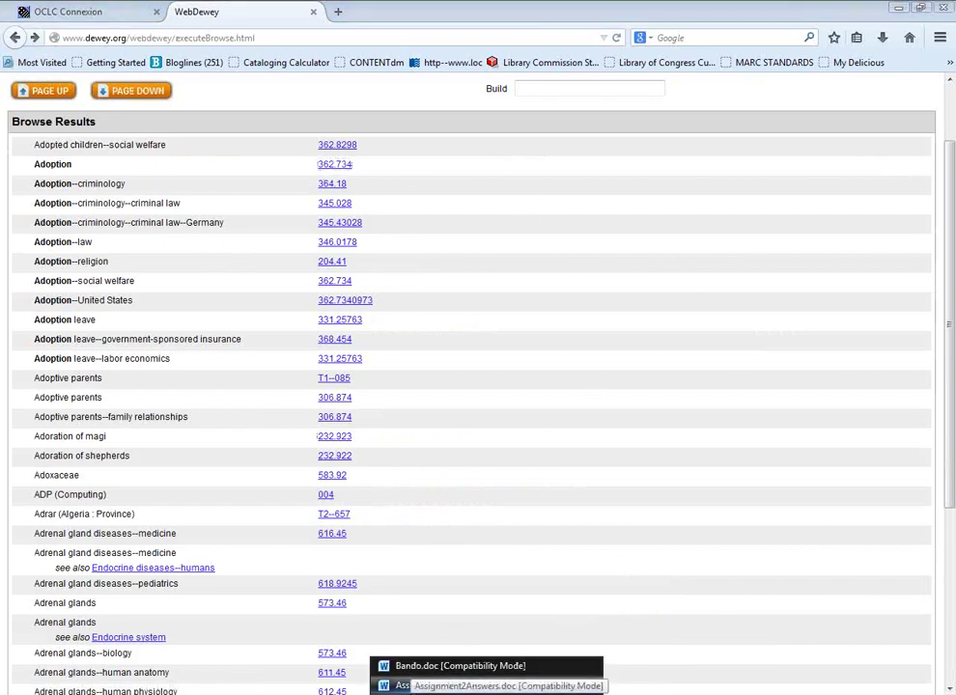
click(490, 685)
click(314, 305)
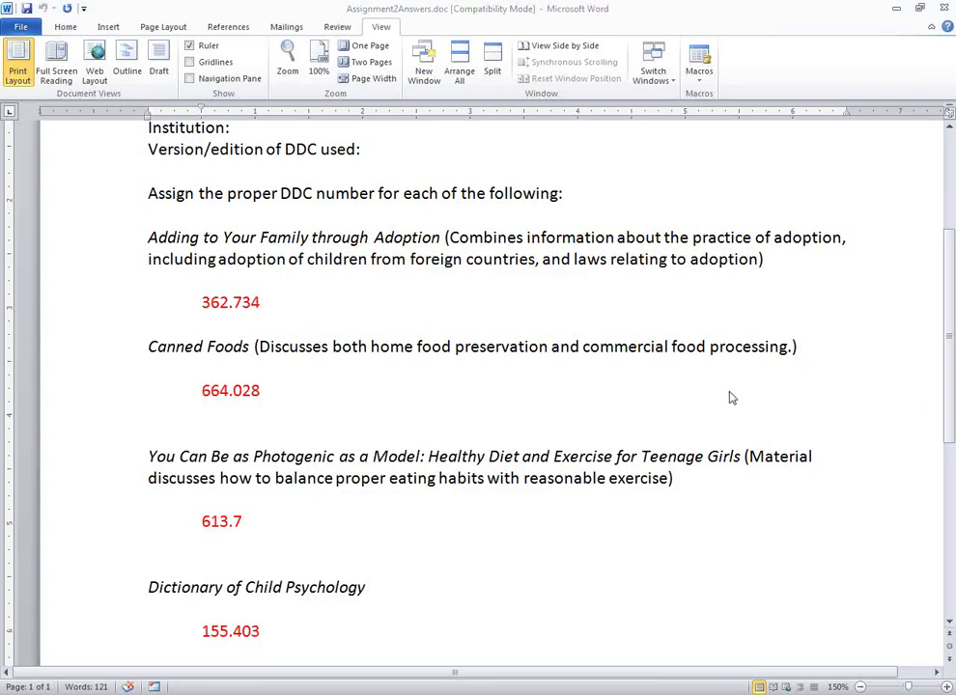
click(682, 396)
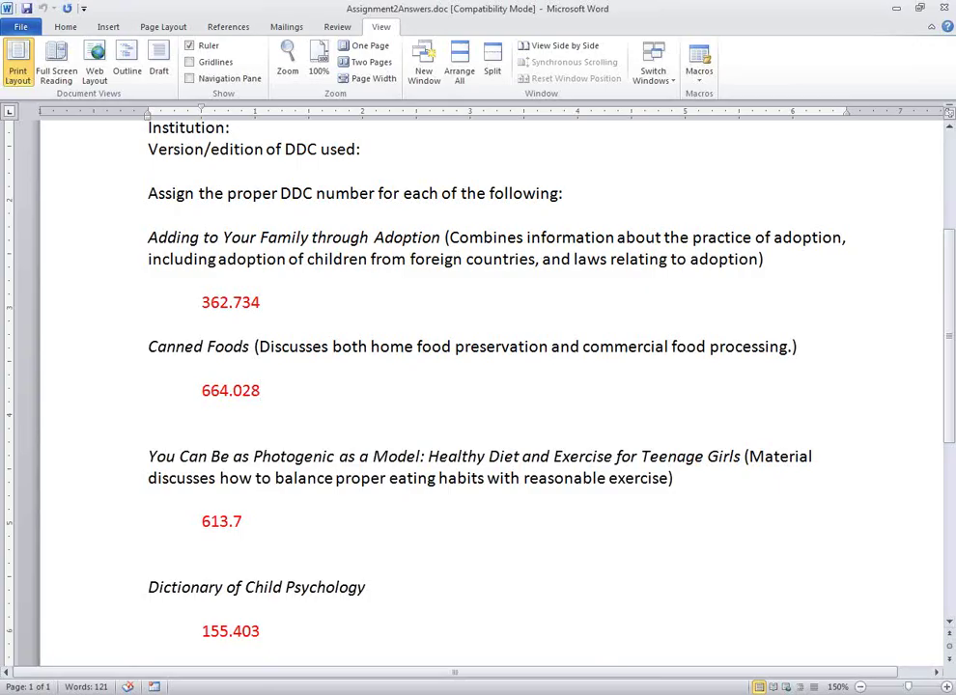
- Switch back to WebDewey and browse the Relative Index for "canning foods"
key(alt+Tab)
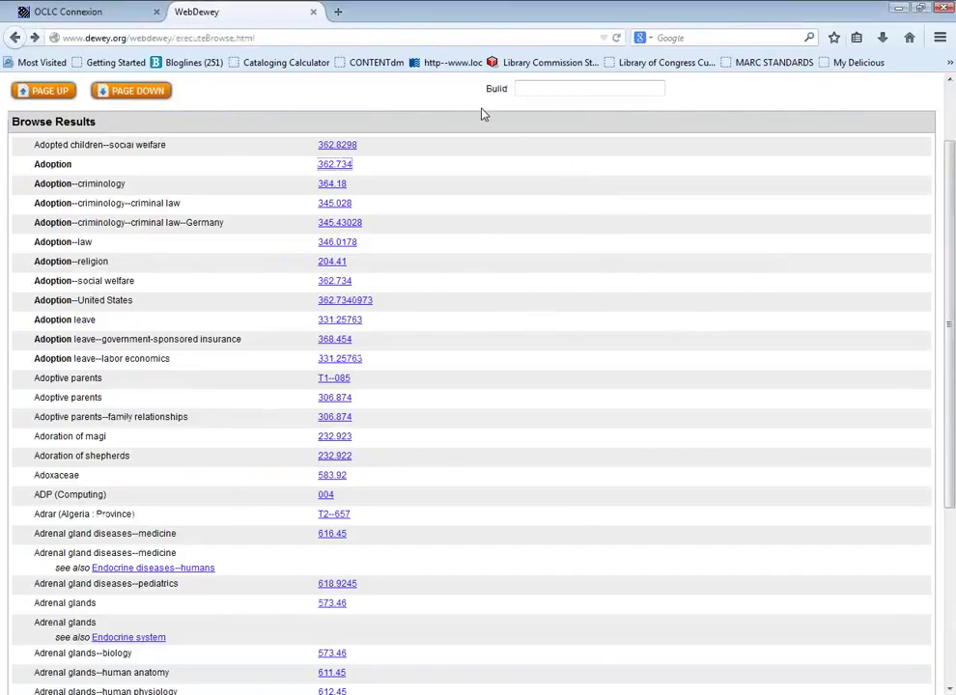
scroll(363, 145, up, 1)
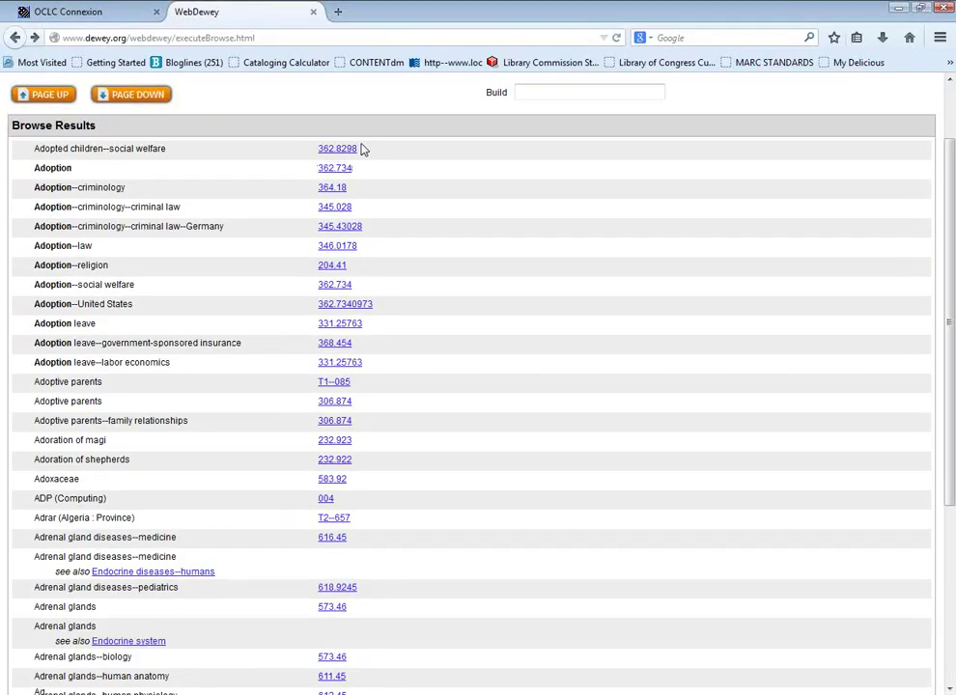
scroll(362, 149, up, 2)
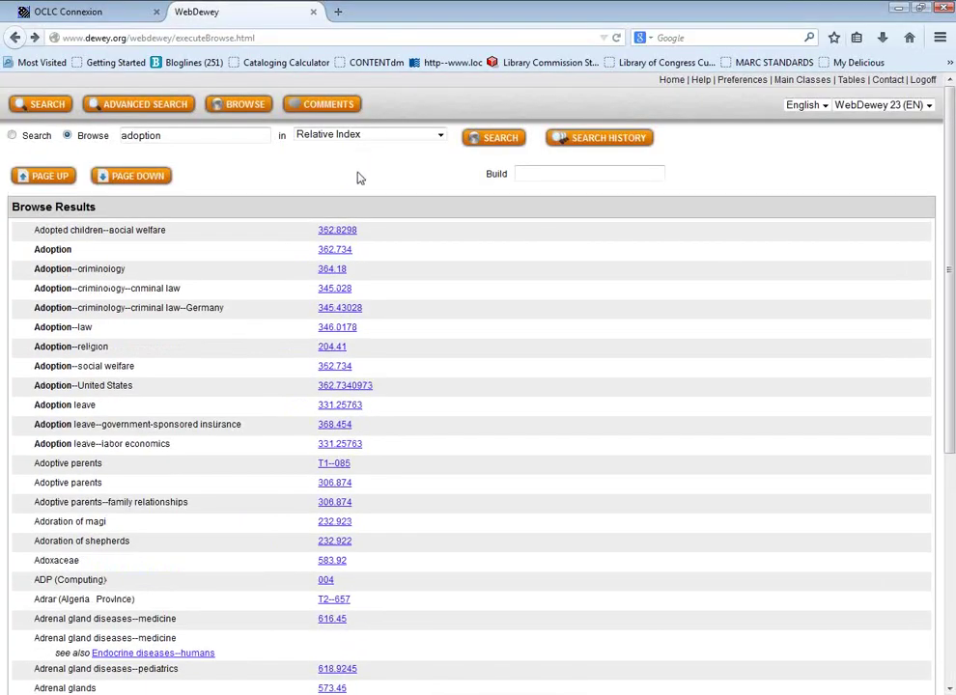
double_click(172, 135)
text(canned)
key(BackSpace)
key(BackSpace)
text(ing foods)
scroll(459, 196, down, 1)
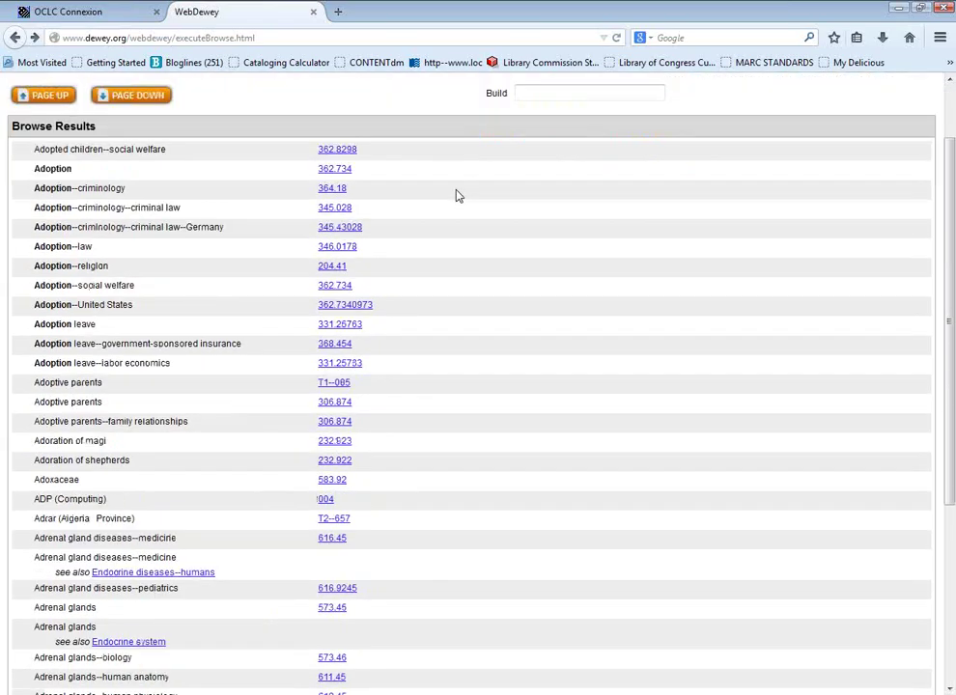
key(Return)
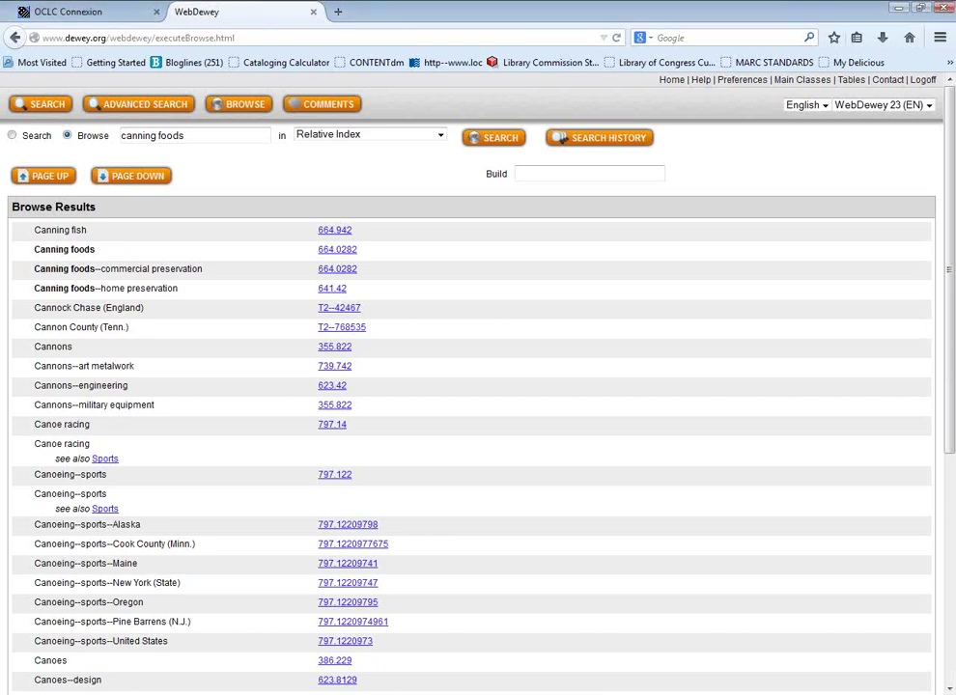
drag(33, 253, 98, 251)
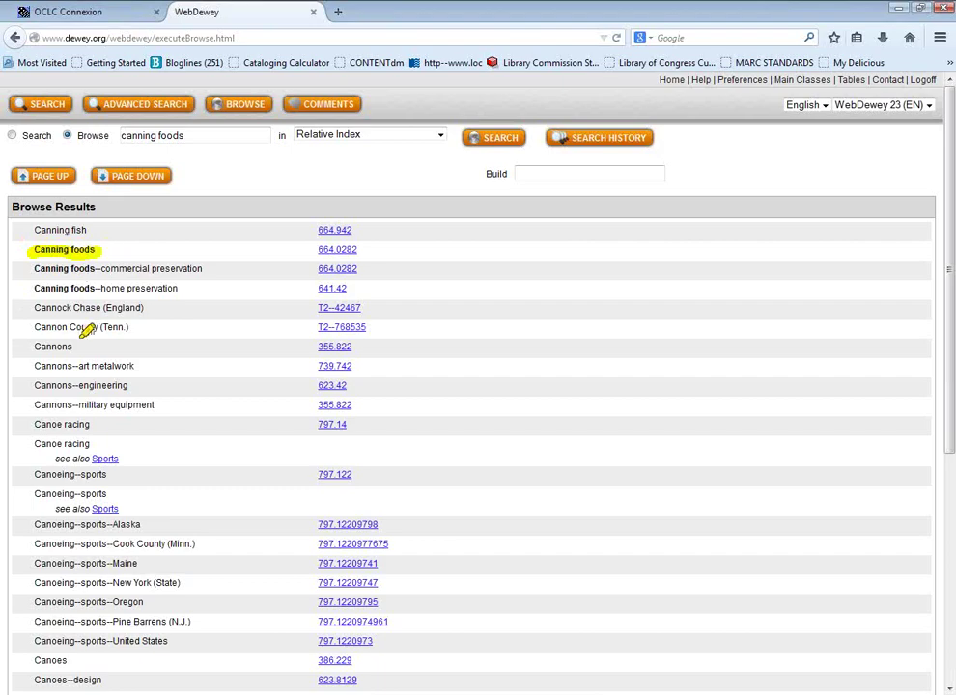
drag(32, 270, 202, 269)
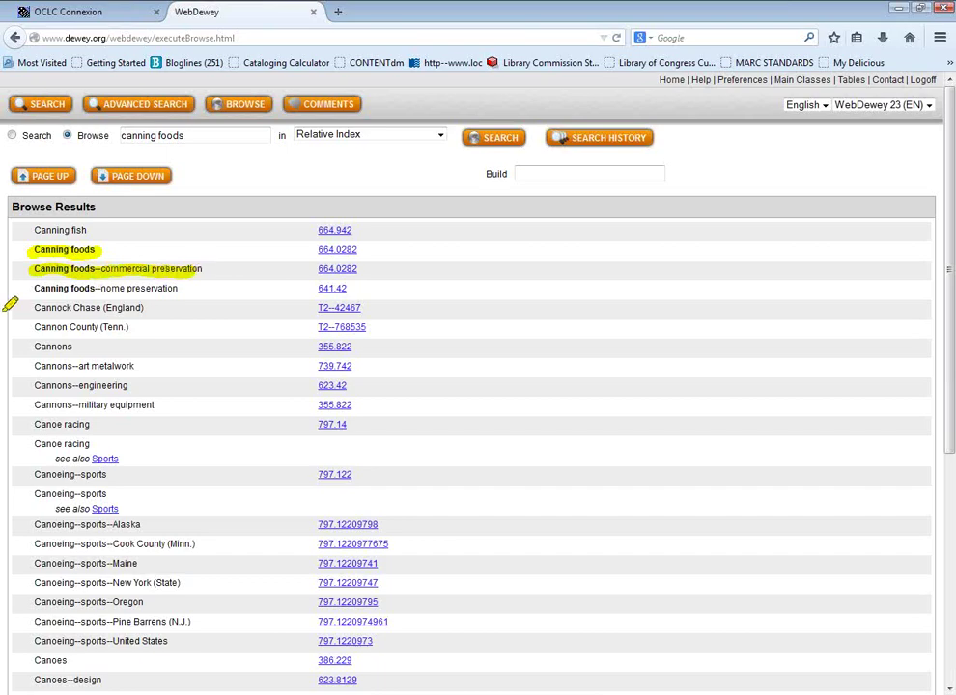
drag(34, 288, 174, 288)
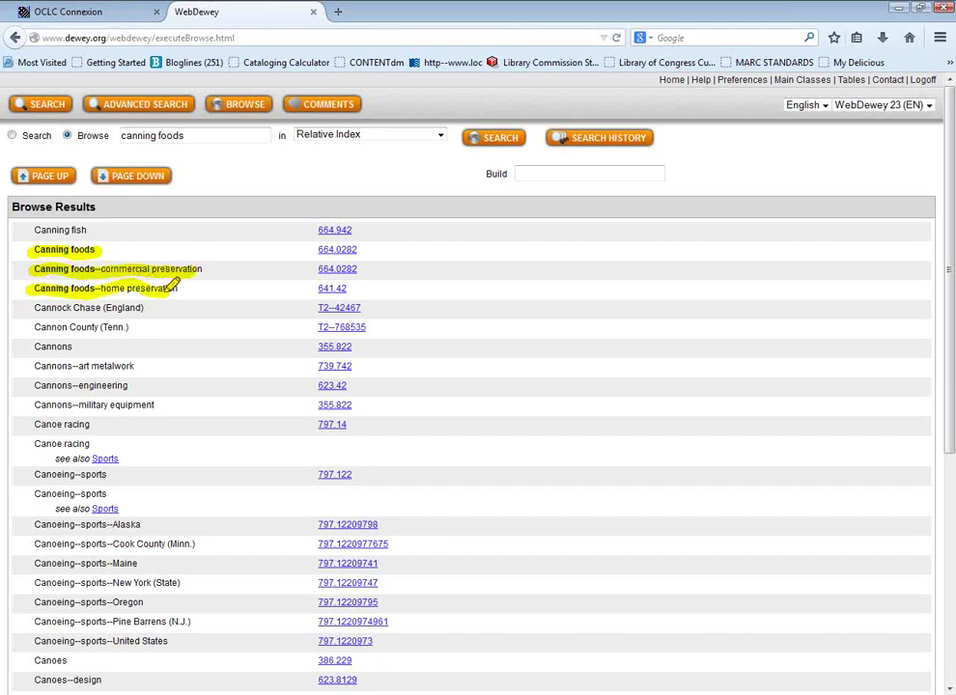
drag(315, 270, 356, 269)
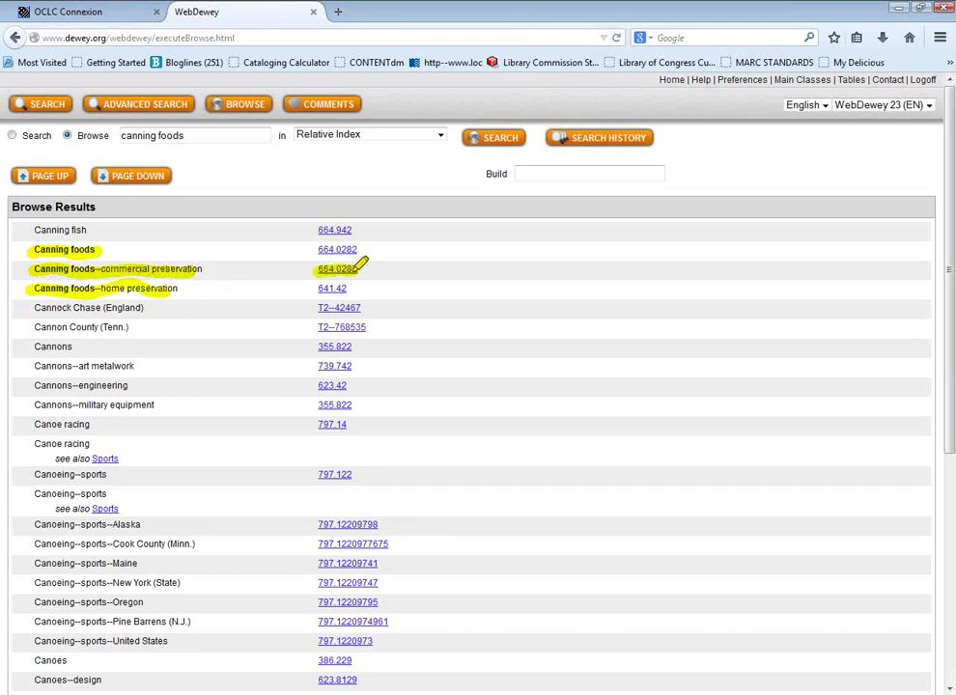
drag(304, 288, 359, 287)
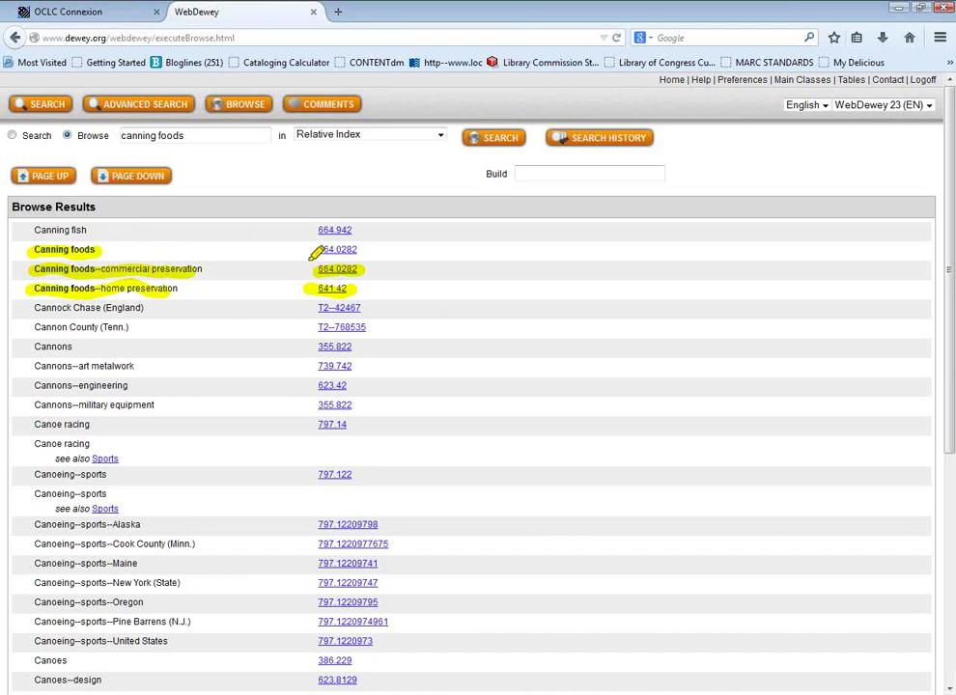
drag(315, 253, 363, 249)
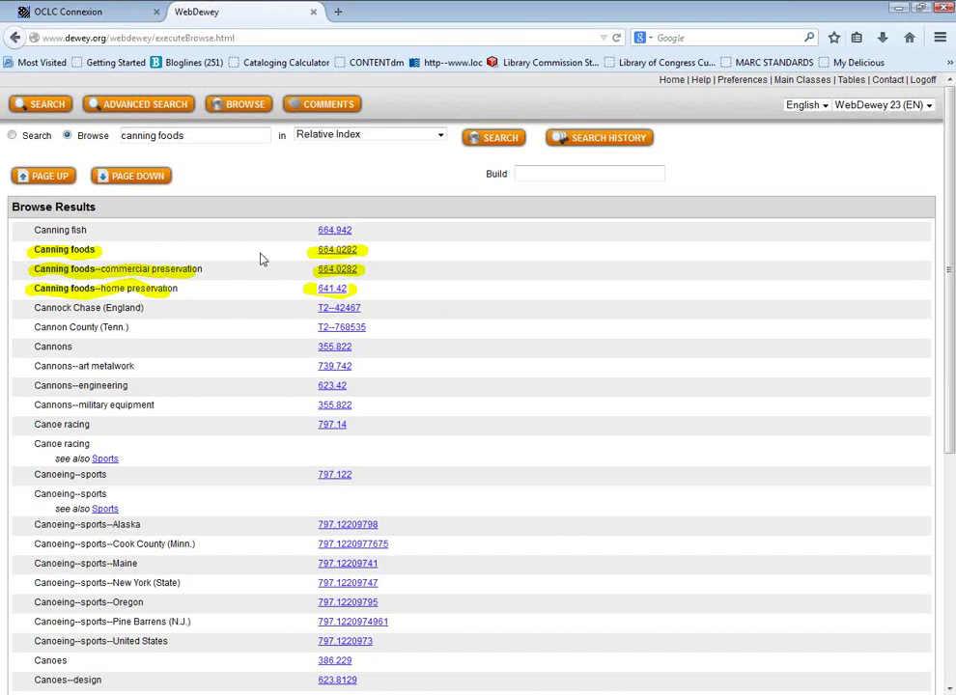
- Open the class record of the general Canning foods entry, examine its hierarchy and index terms, and return to the browse results
click(326, 251)
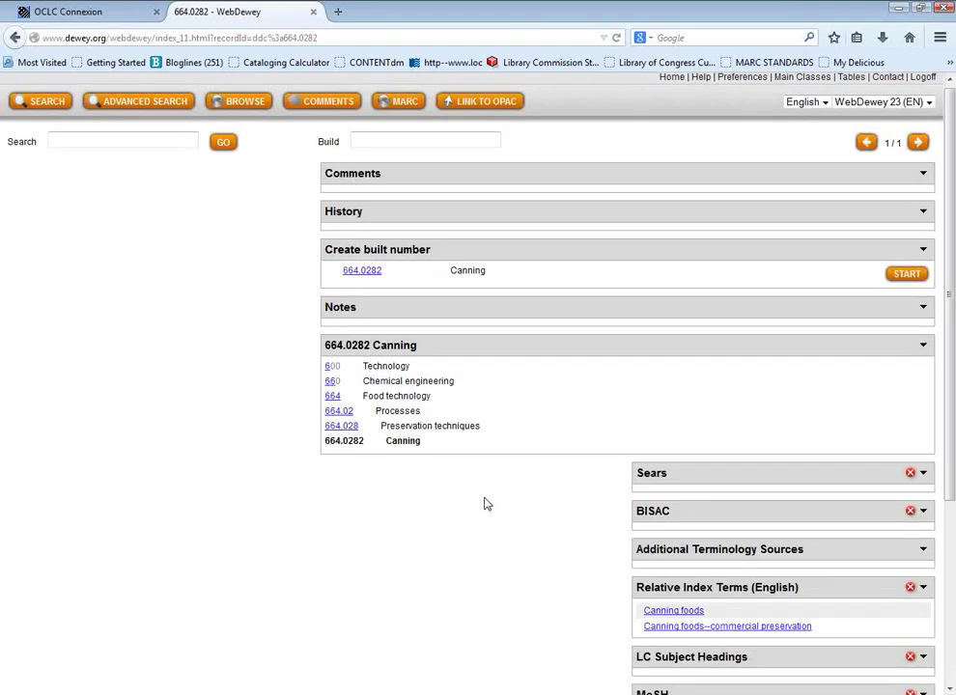
scroll(484, 495, down, 2)
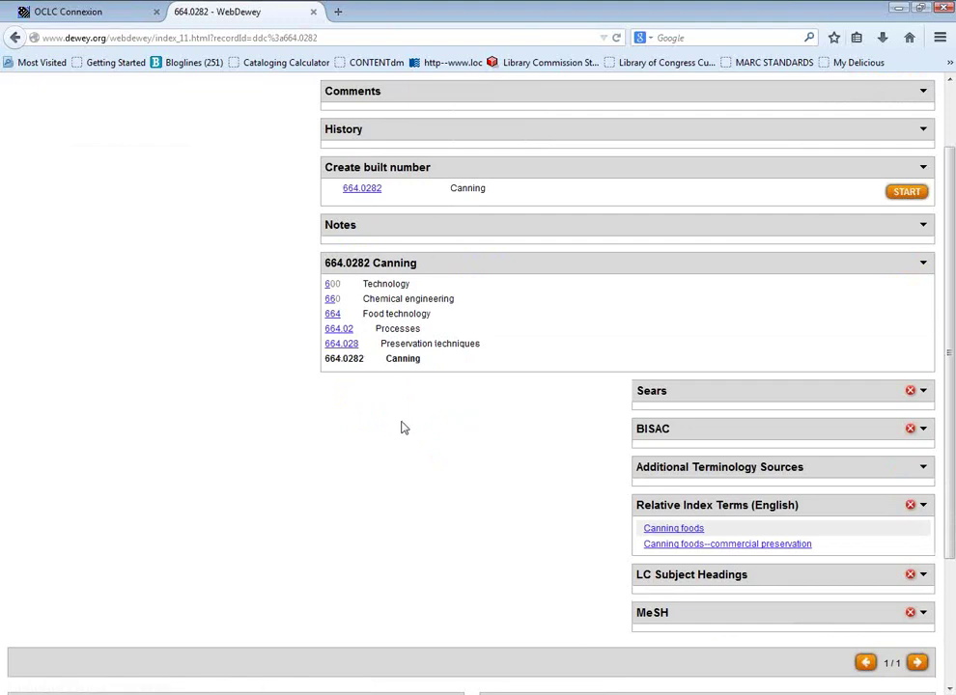
scroll(354, 387, up, 2)
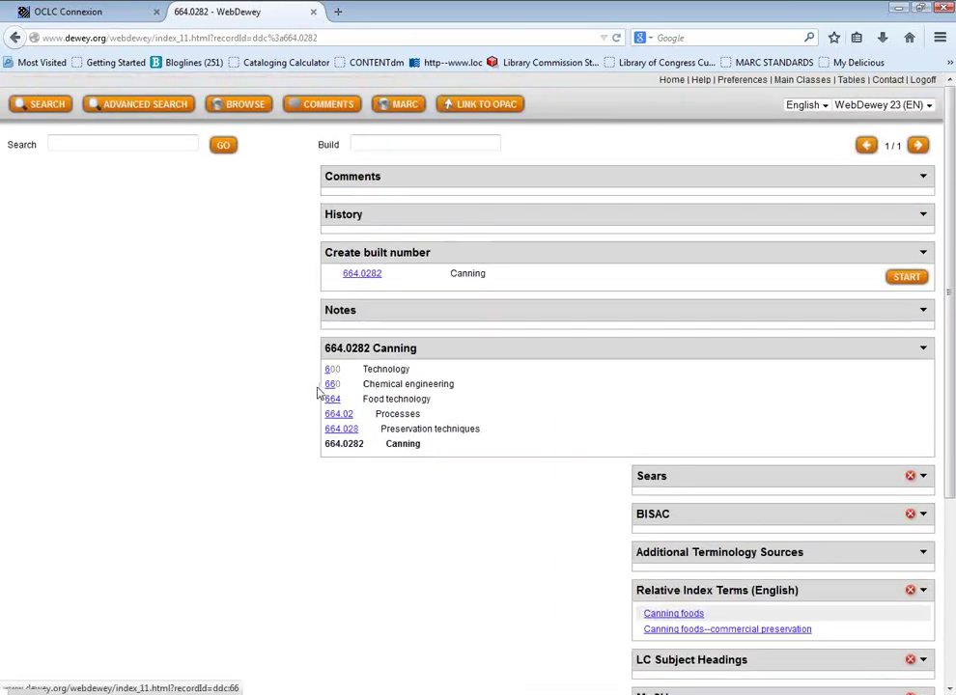
scroll(328, 377, down, 2)
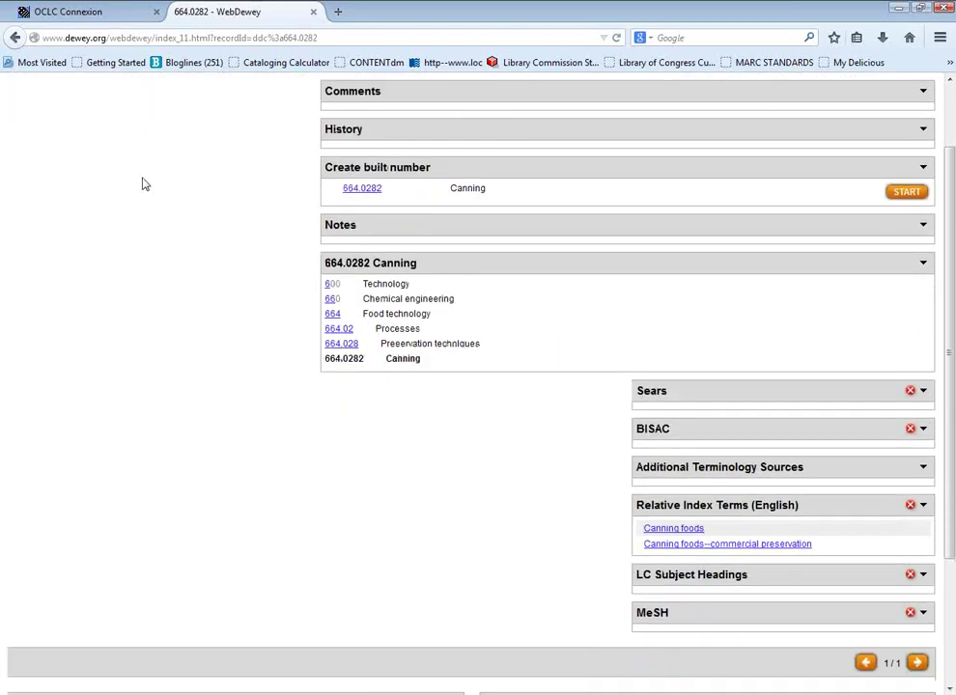
scroll(96, 145, up, 2)
click(15, 39)
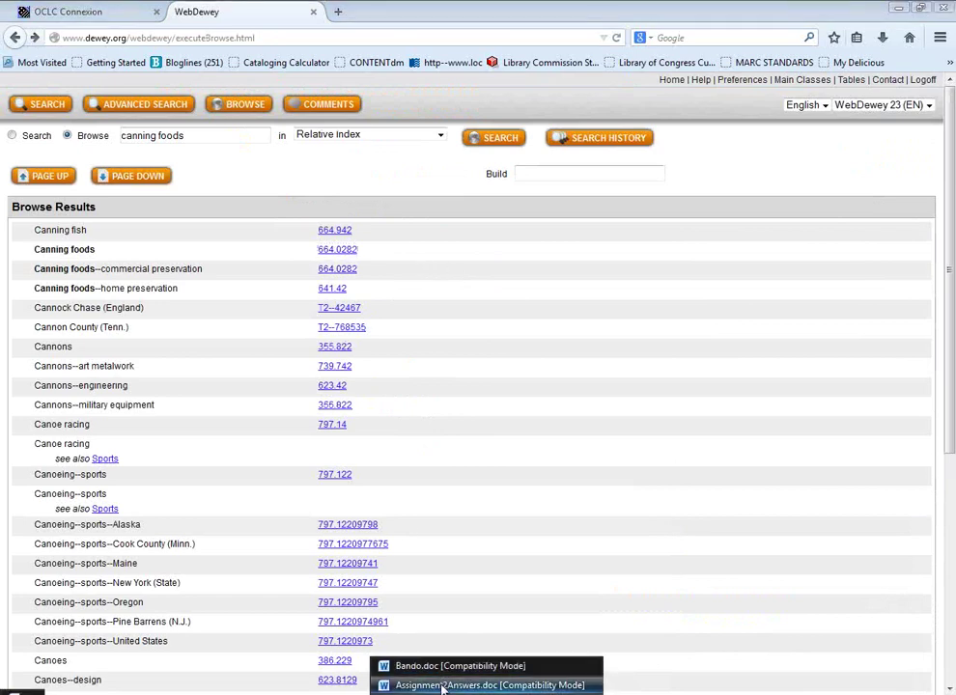
- Switch to Assignment2Answers.doc in Word and correct the Canned Foods answer to 664.0282
click(440, 687)
click(262, 390)
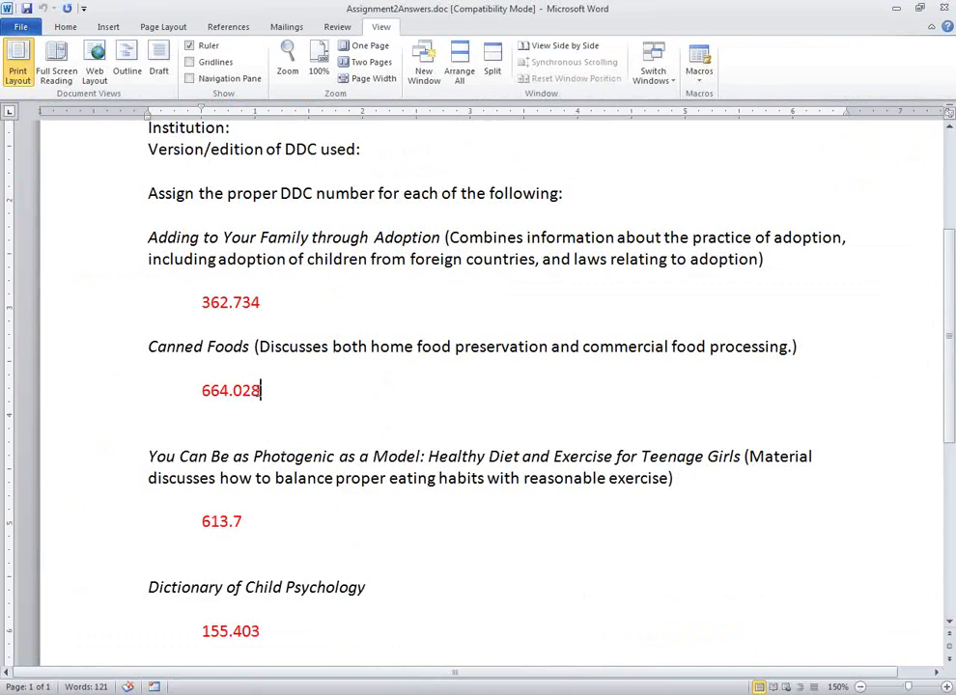
text(2)
scroll(309, 409, up, 1)
key(Down)
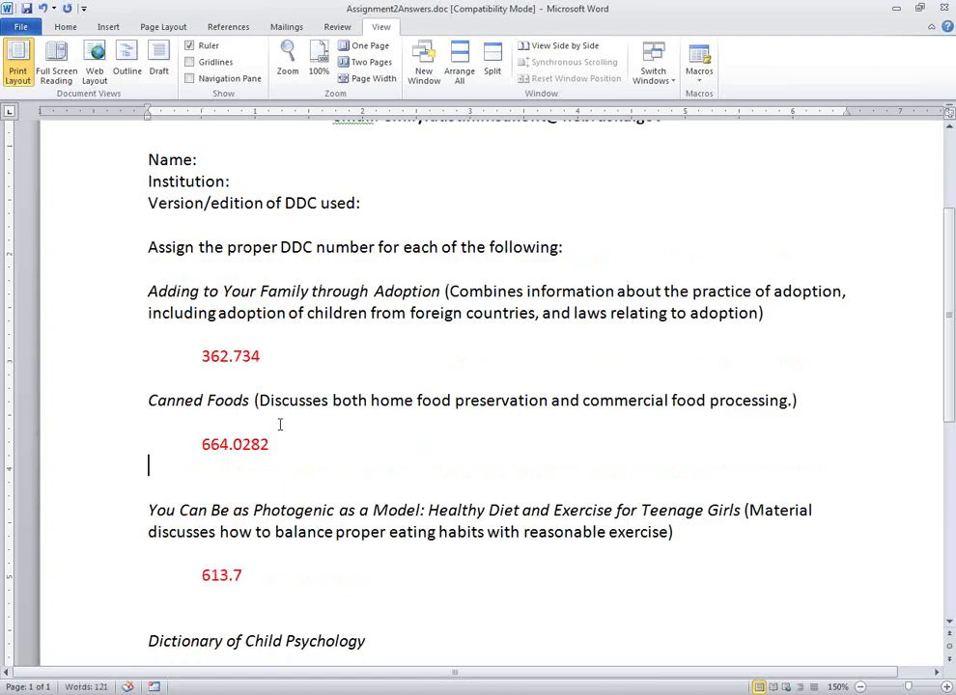
- Switch back to WebDewey and reopen the class record of the general Canning foods entry
click(529, 694)
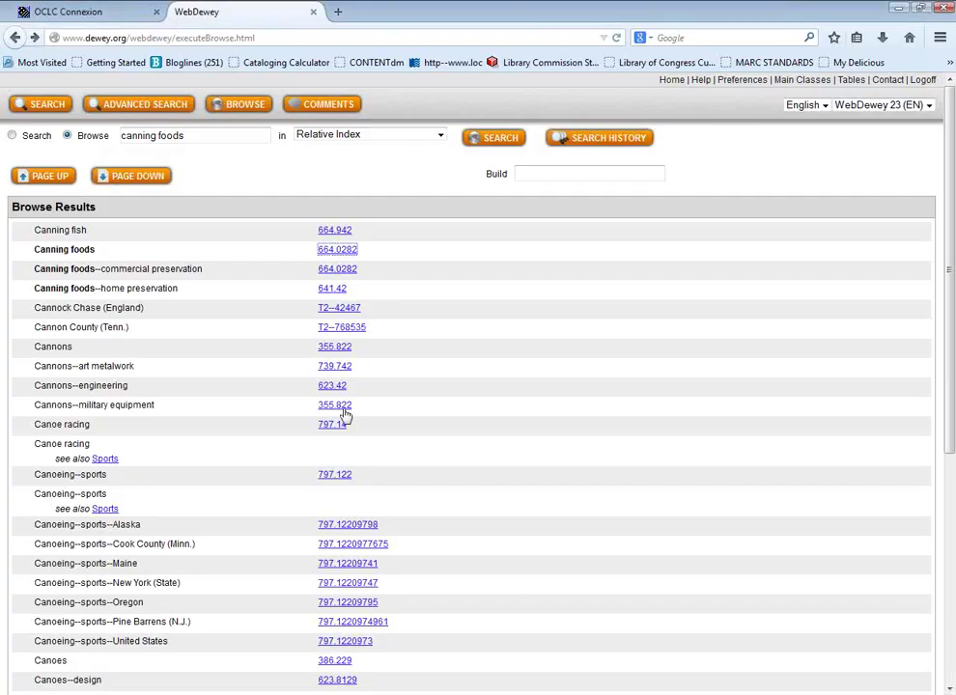
click(339, 250)
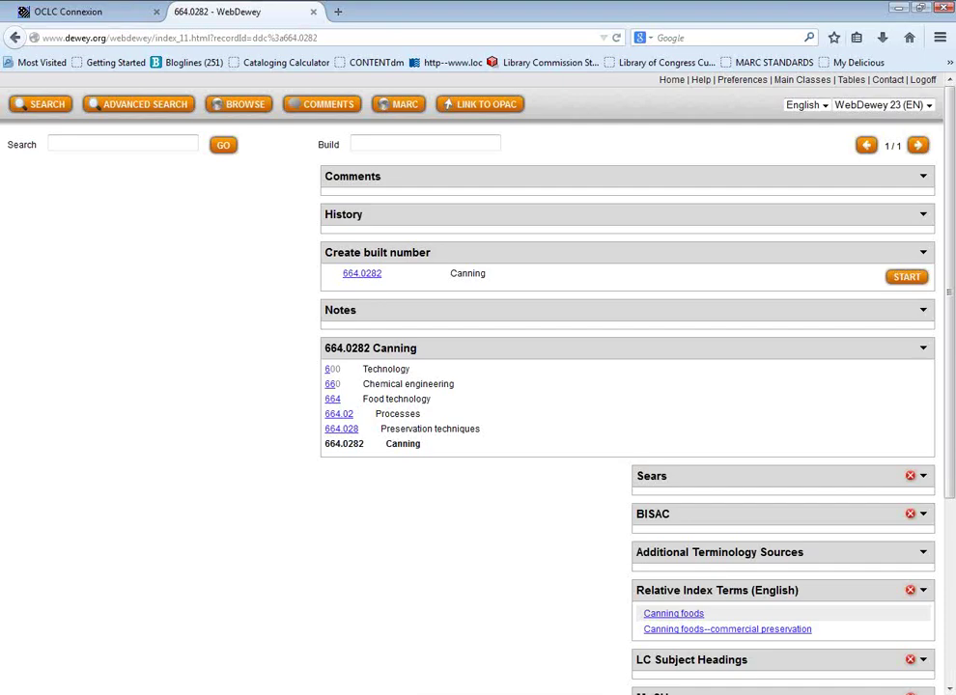
- Switch to Assignment2Answers.doc in Word and review the question on healthy diet and exercise for teenage girls
click(443, 685)
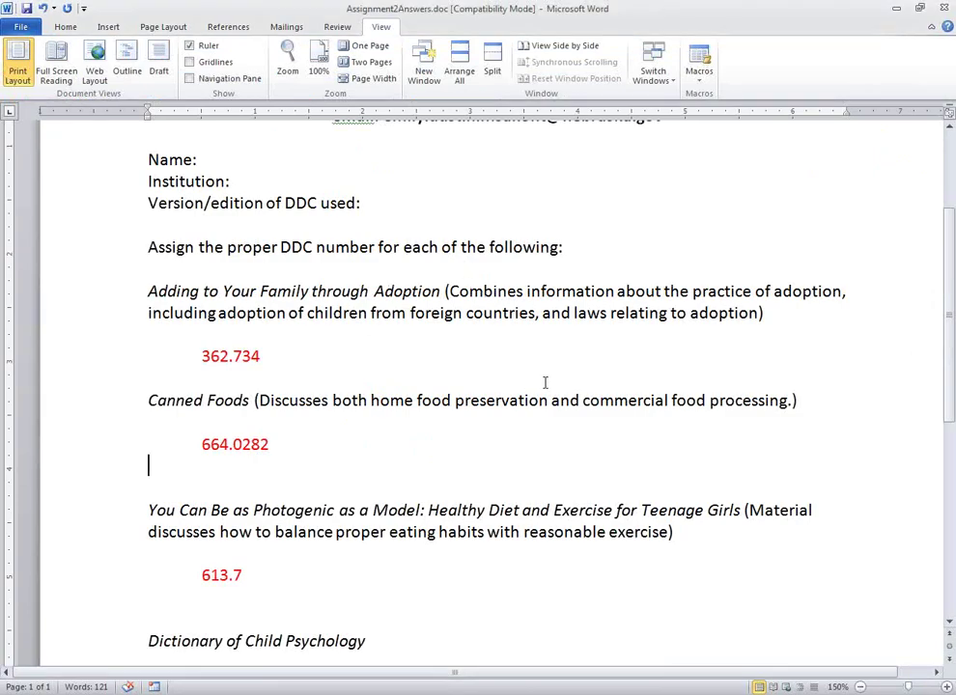
scroll(545, 383, down, 4)
click(512, 410)
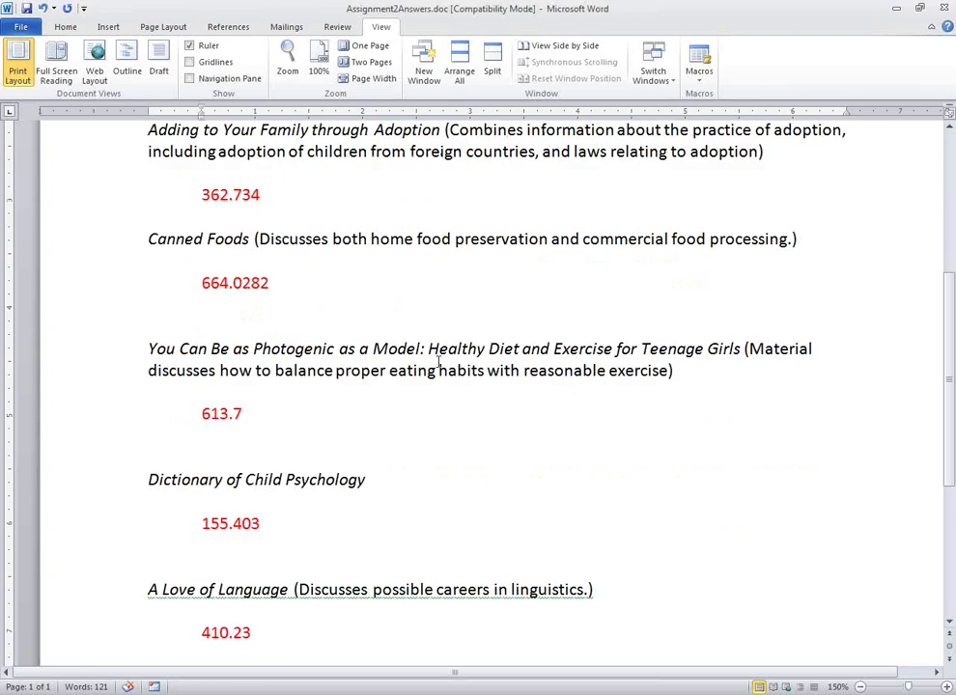
click(425, 285)
click(511, 419)
- Switch back to WebDewey and browse the Relative Index for "diet"
key(alt+Tab)
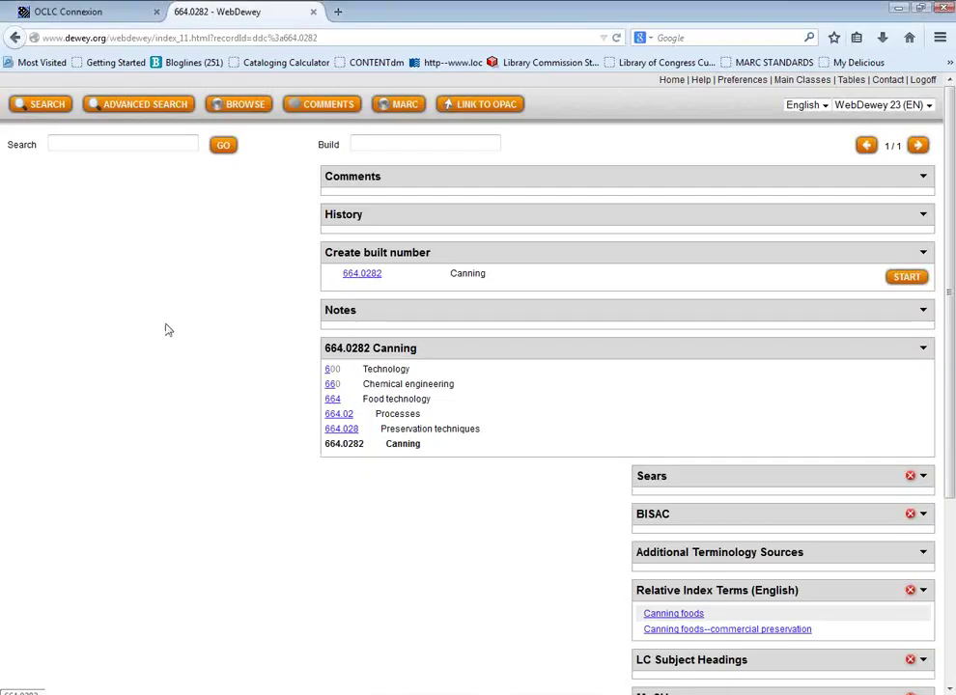
click(232, 108)
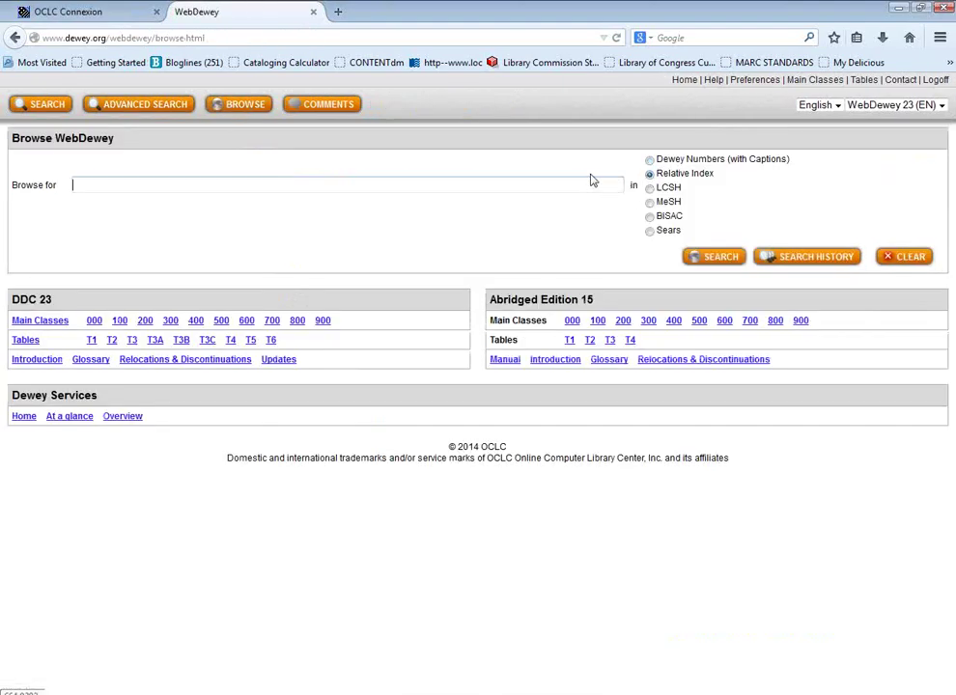
text(et)
key(Return)
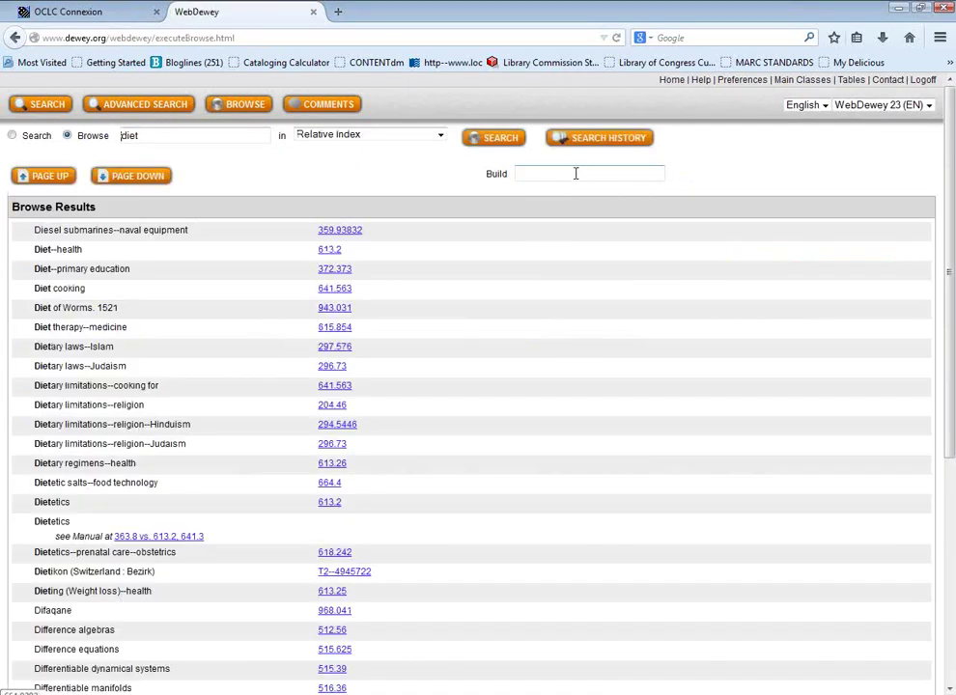
- View the Diet--health class record, and return to the browse results to compare the diet entries for health, primary education and cooking
click(330, 250)
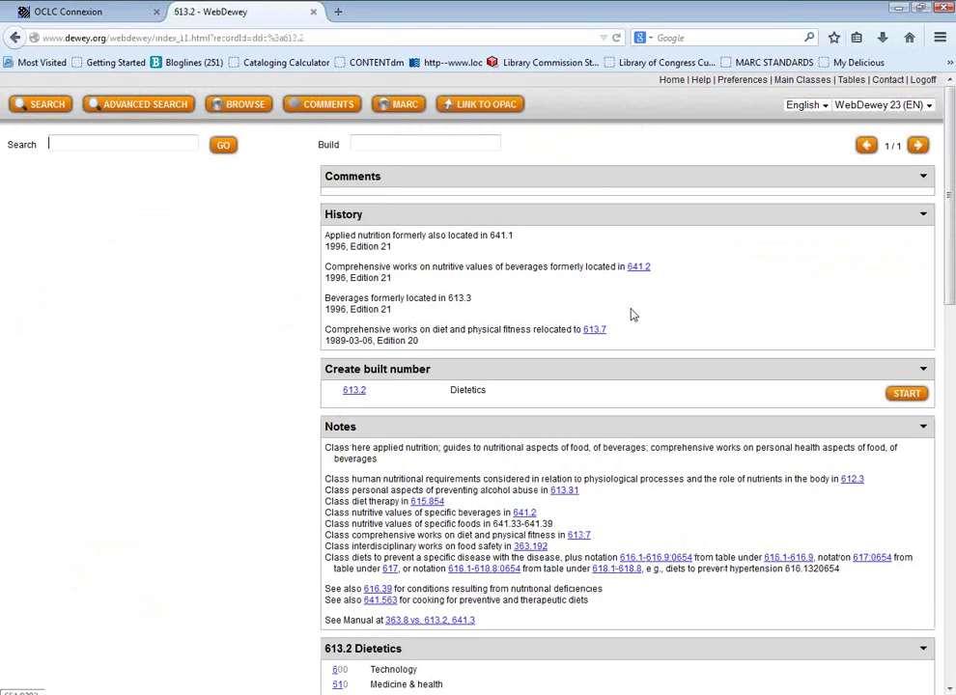
click(14, 37)
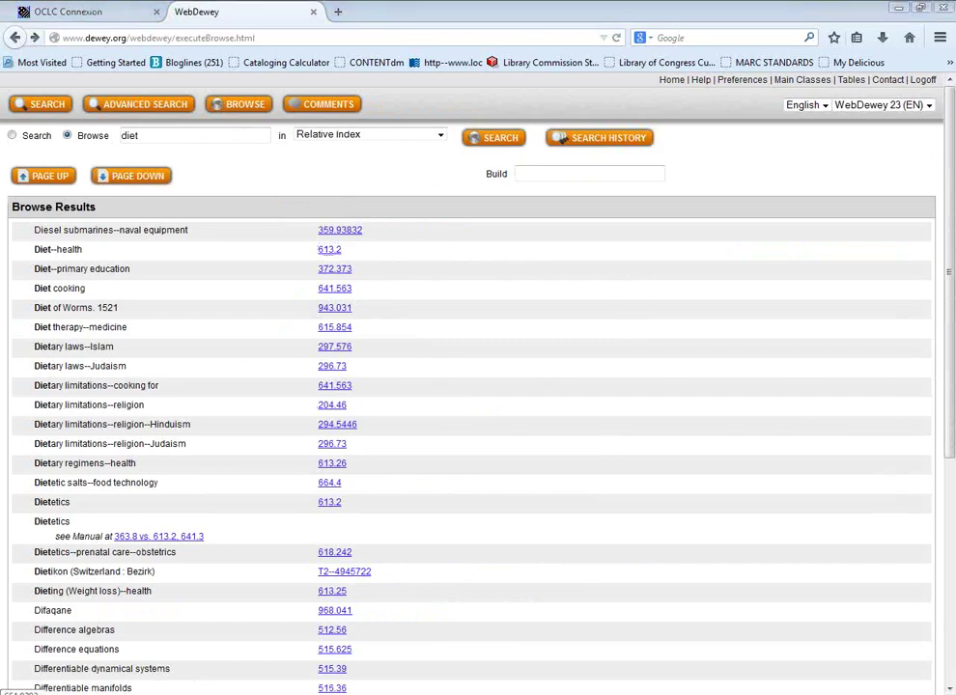
click(29, 250)
drag(35, 253, 85, 252)
mouse_move(27, 269)
mouse_down()
mouse_move(134, 276)
mouse_move(37, 291)
mouse_move(85, 289)
mouse_up()
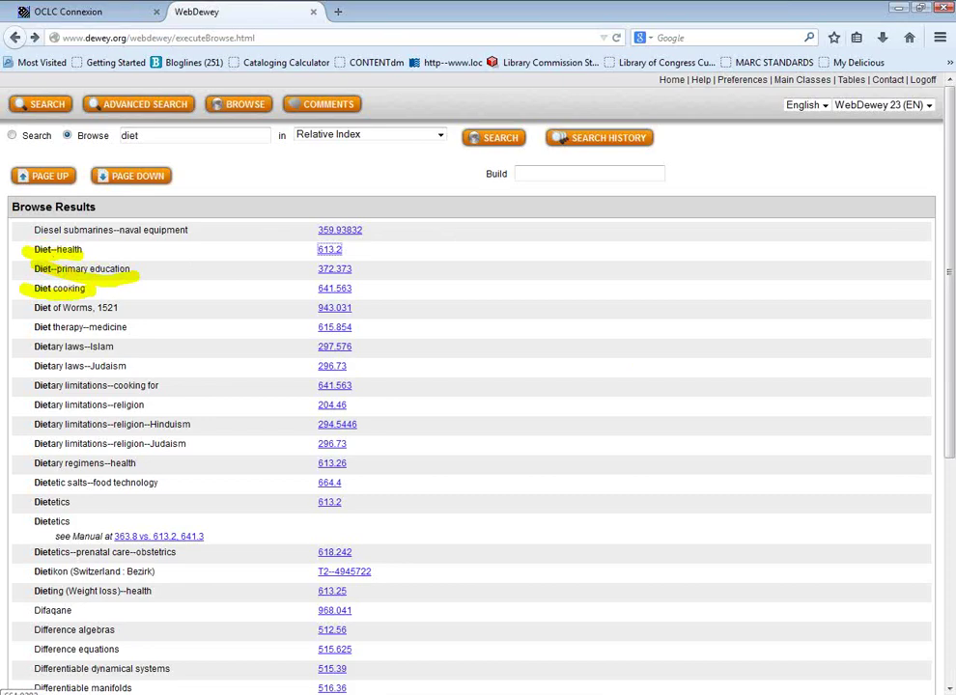
- Open the Diet--health class record and examine its hierarchy and the note on comprehensive works on diet and physical fitness
click(329, 250)
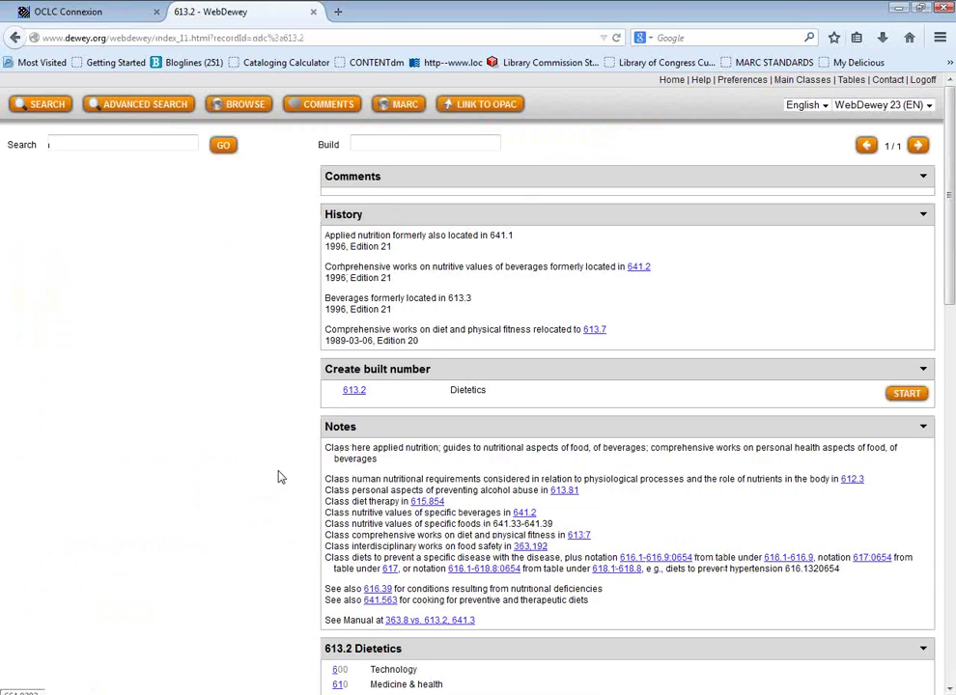
scroll(279, 477, down, 2)
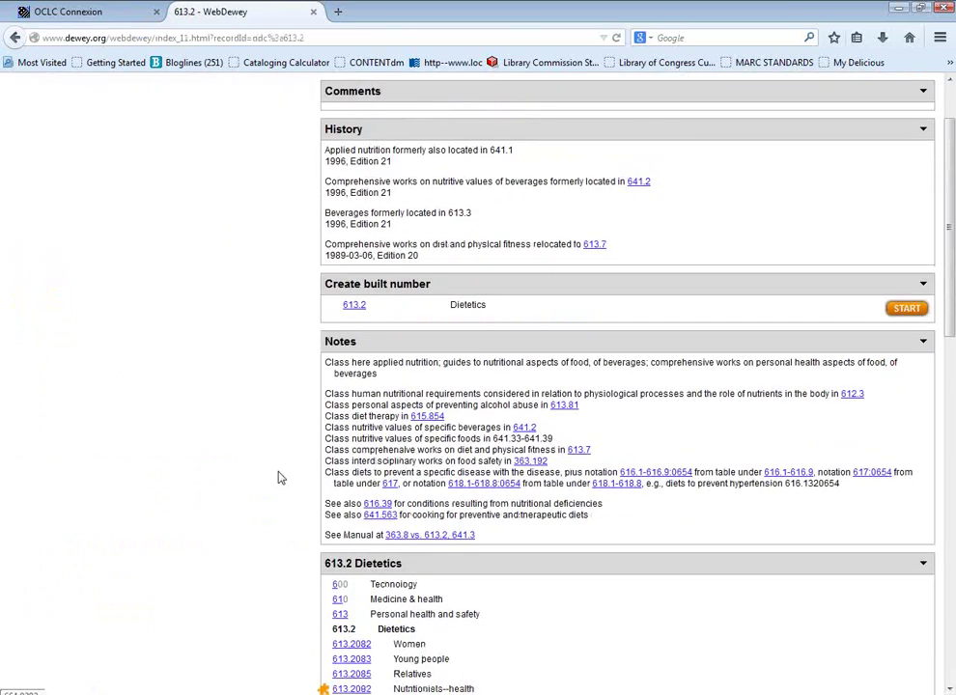
scroll(279, 477, up, 2)
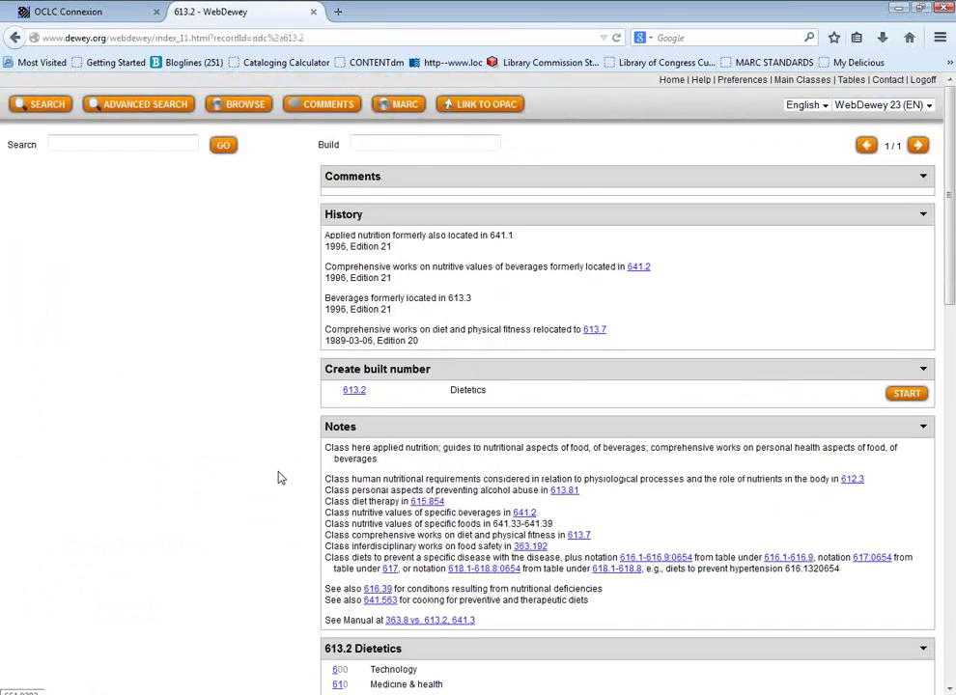
scroll(279, 477, down, 6)
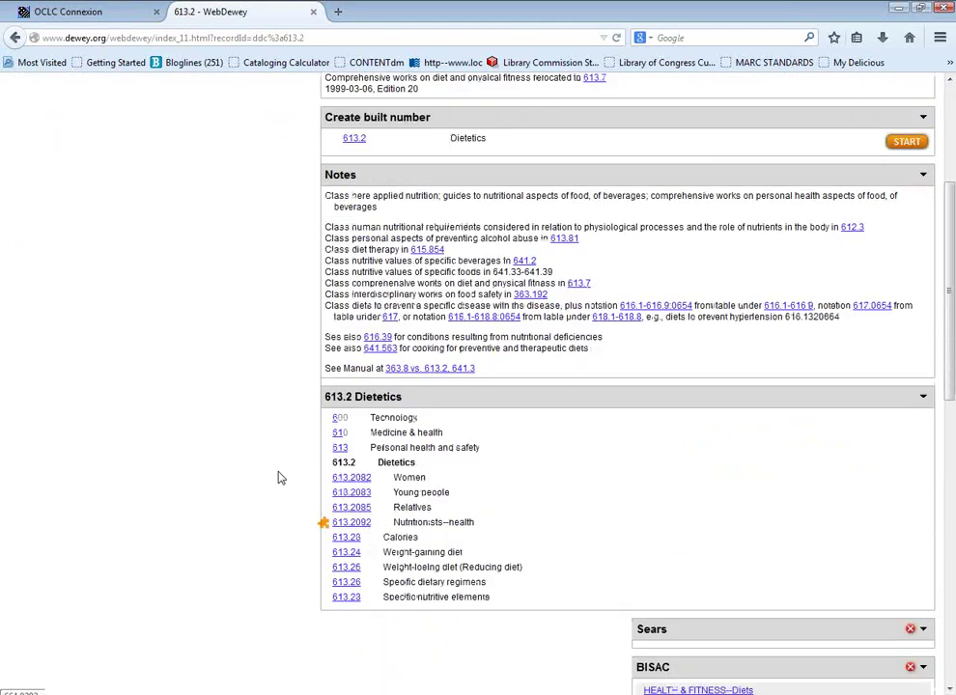
scroll(279, 477, down, 2)
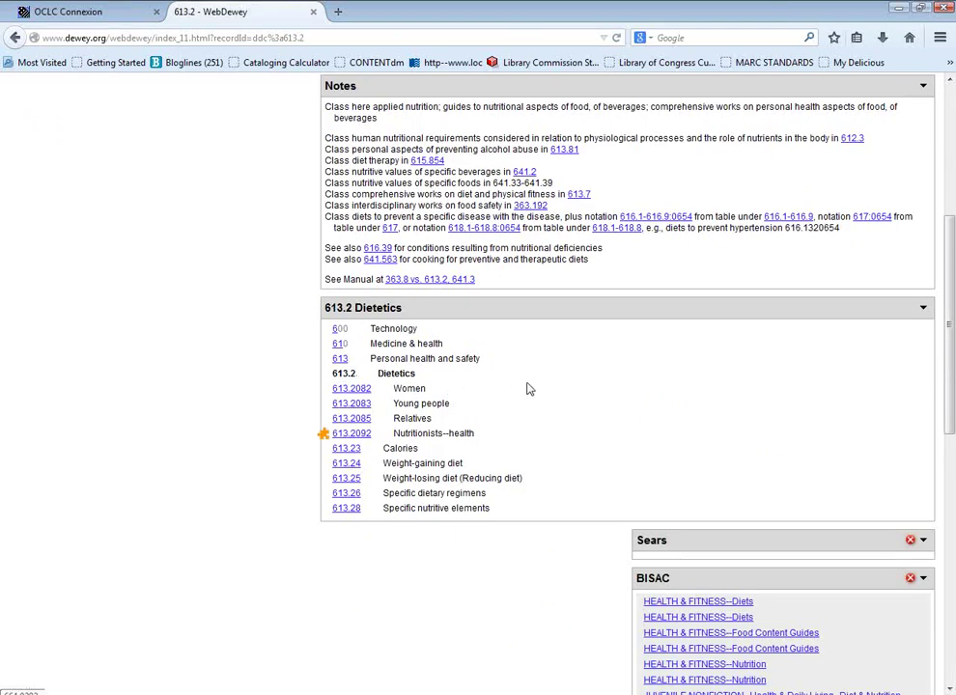
scroll(531, 390, up, 2)
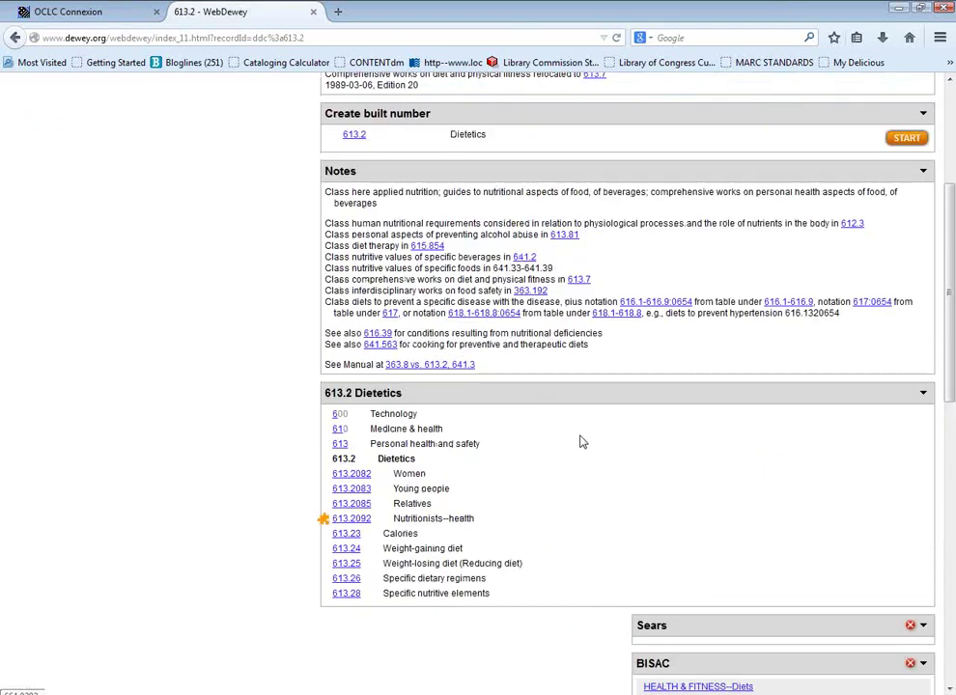
scroll(582, 442, up, 2)
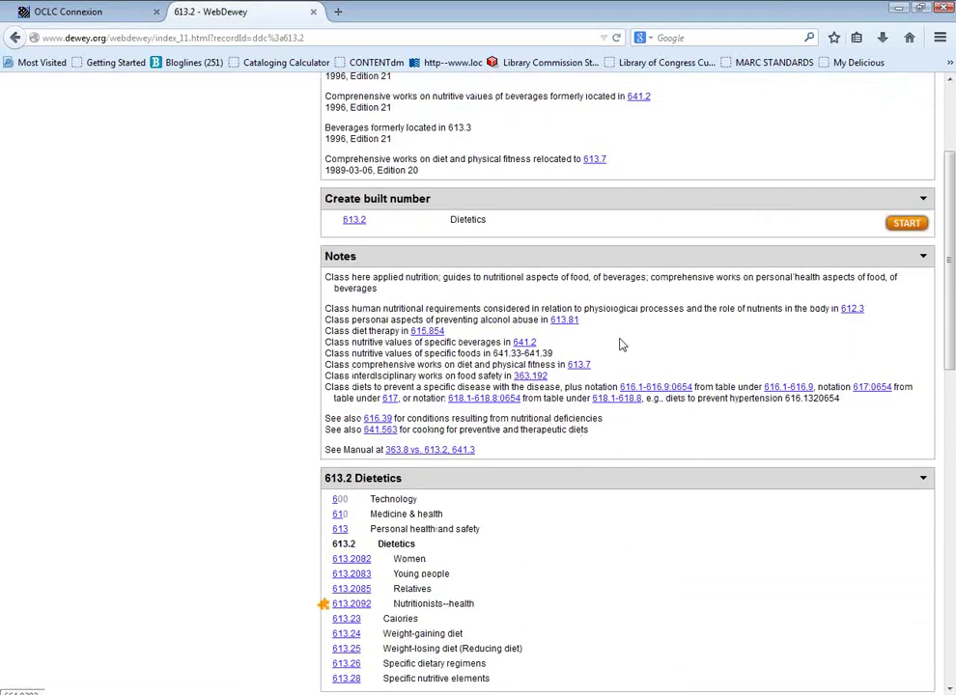
scroll(626, 362, up, 2)
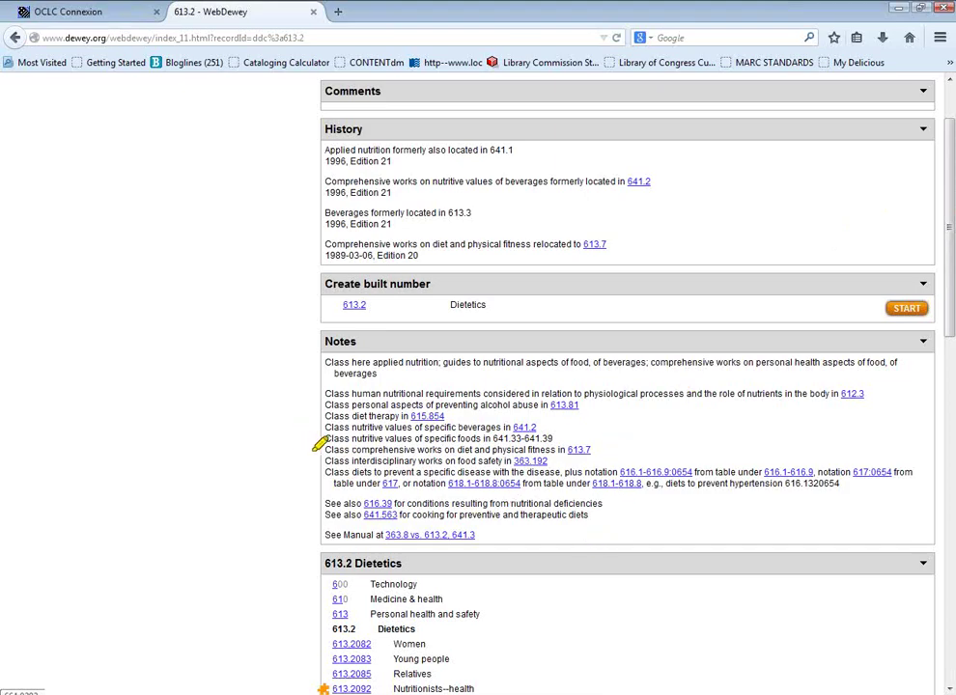
mouse_move(324, 454)
mouse_down()
mouse_move(368, 444)
mouse_move(595, 451)
mouse_up()
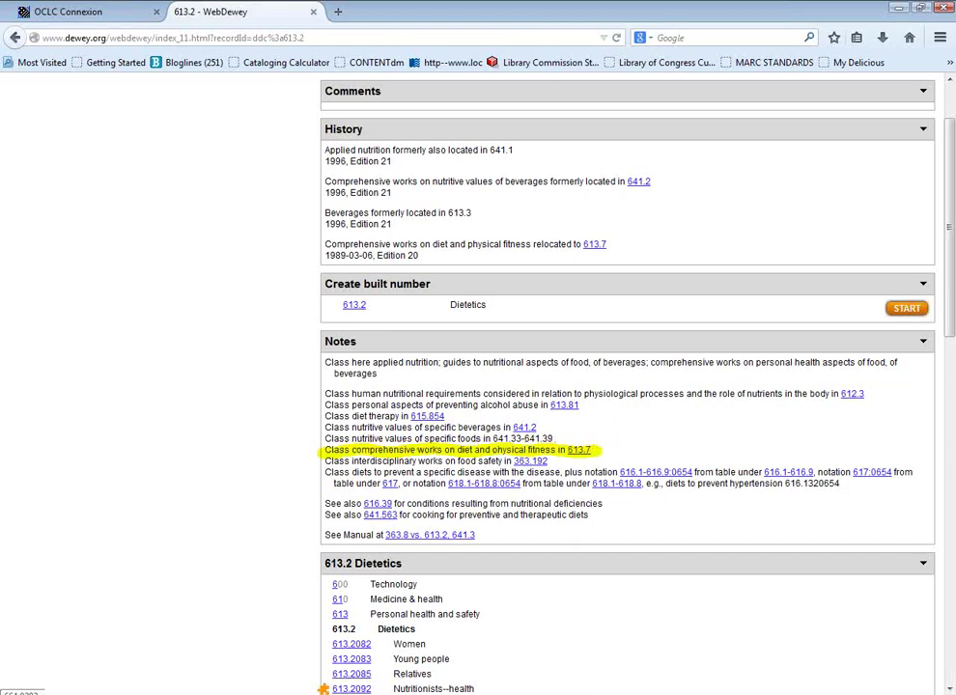
- Follow the note's reference to 613.7 and examine the Physical fitness record's hierarchy and class-here note
click(577, 450)
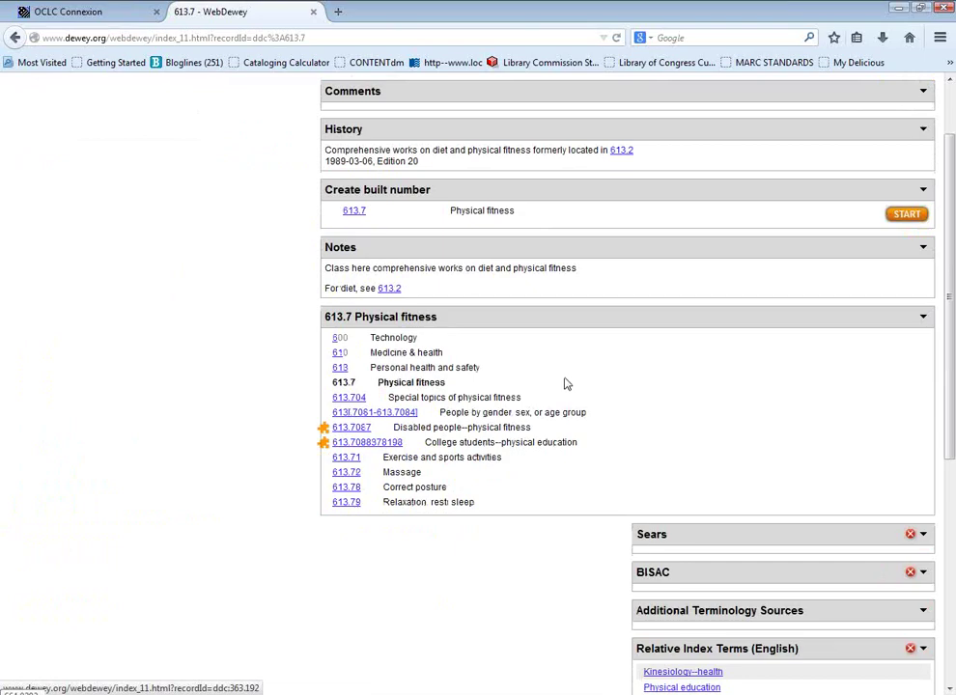
scroll(580, 411, up, 2)
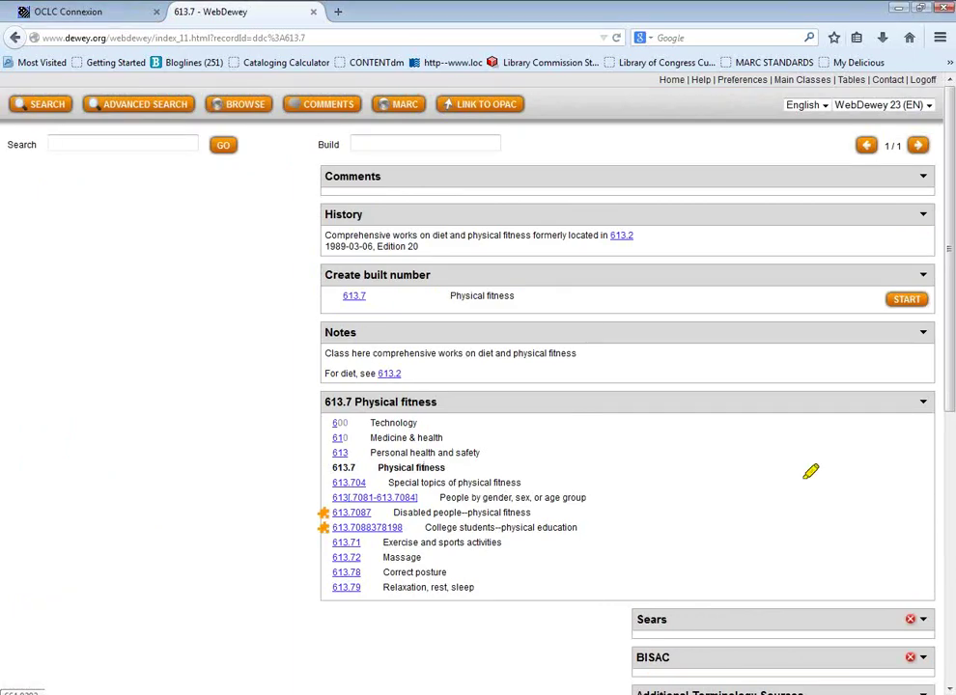
drag(324, 470, 469, 468)
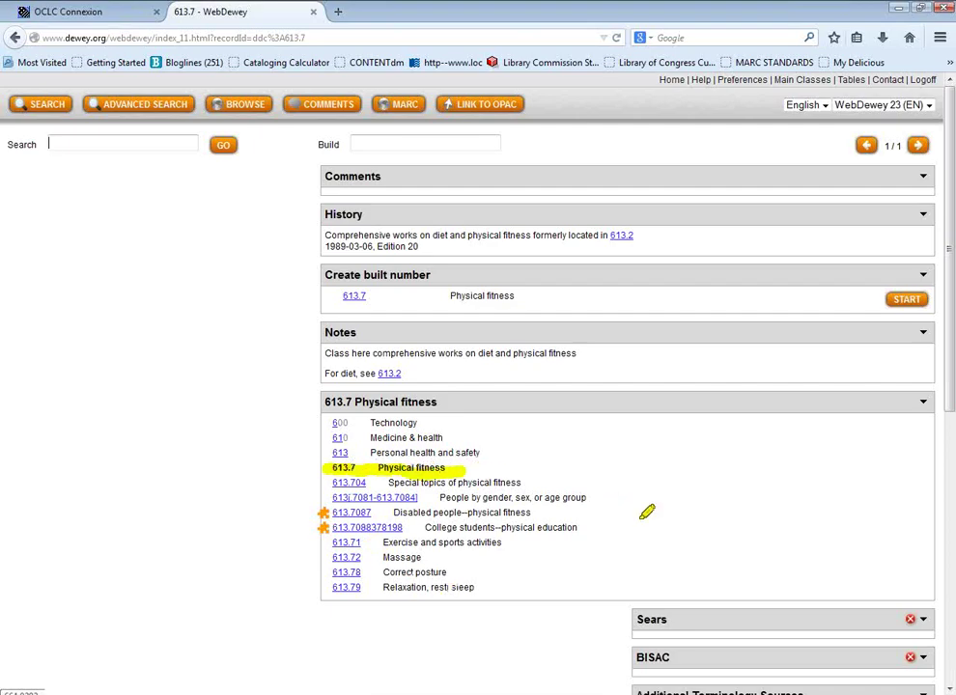
drag(323, 355, 603, 358)
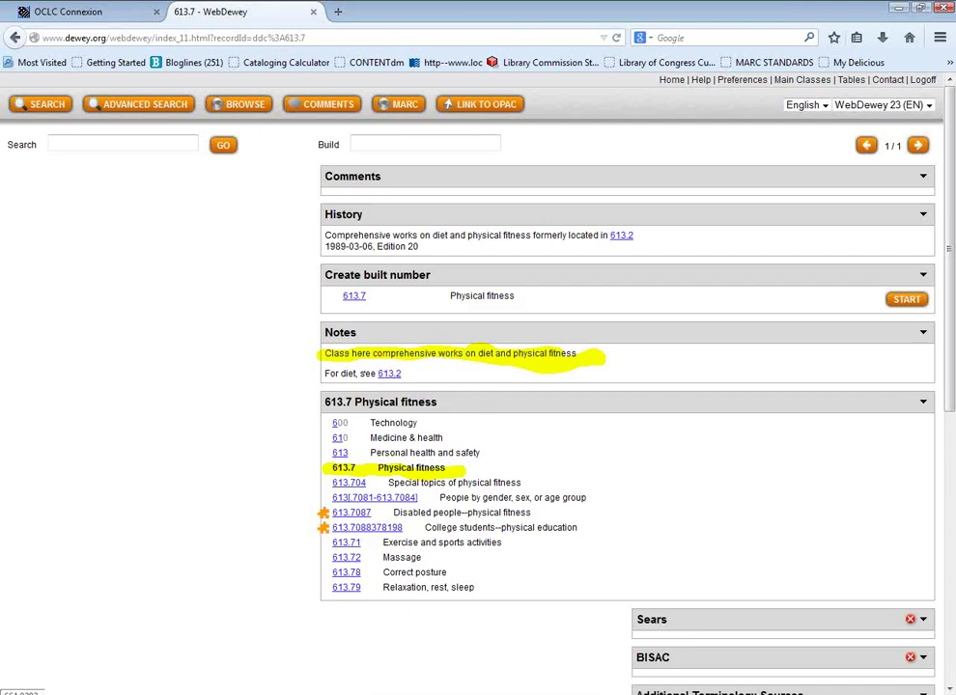
- Switch to Assignment2Answers.doc in Word and review the answer for the healthy diet and exercise title
mouse_move(487, 692)
click(384, 685)
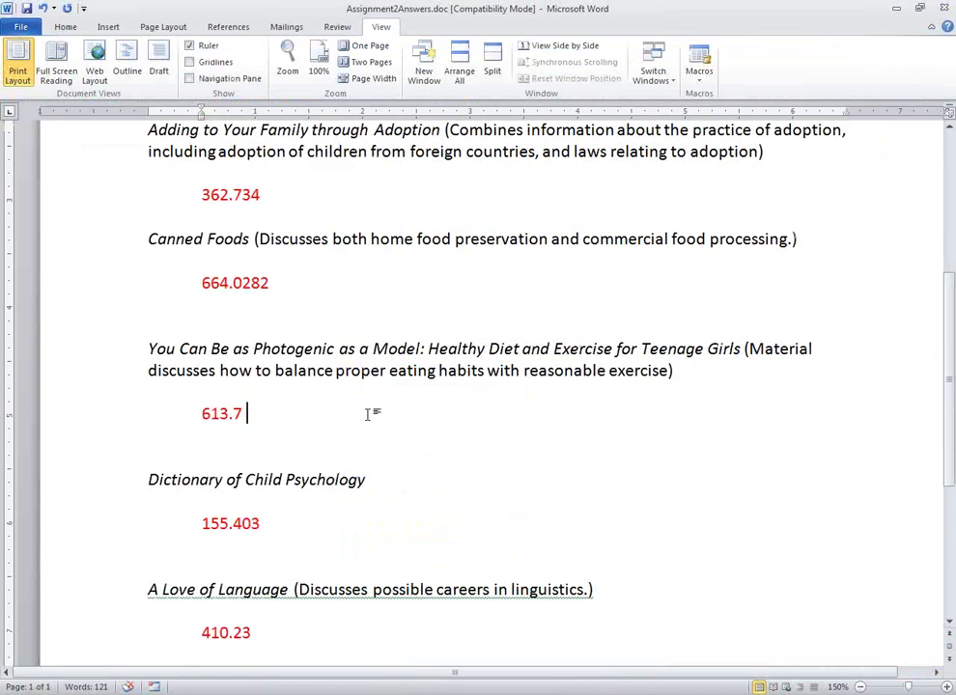
scroll(374, 412, down, 1)
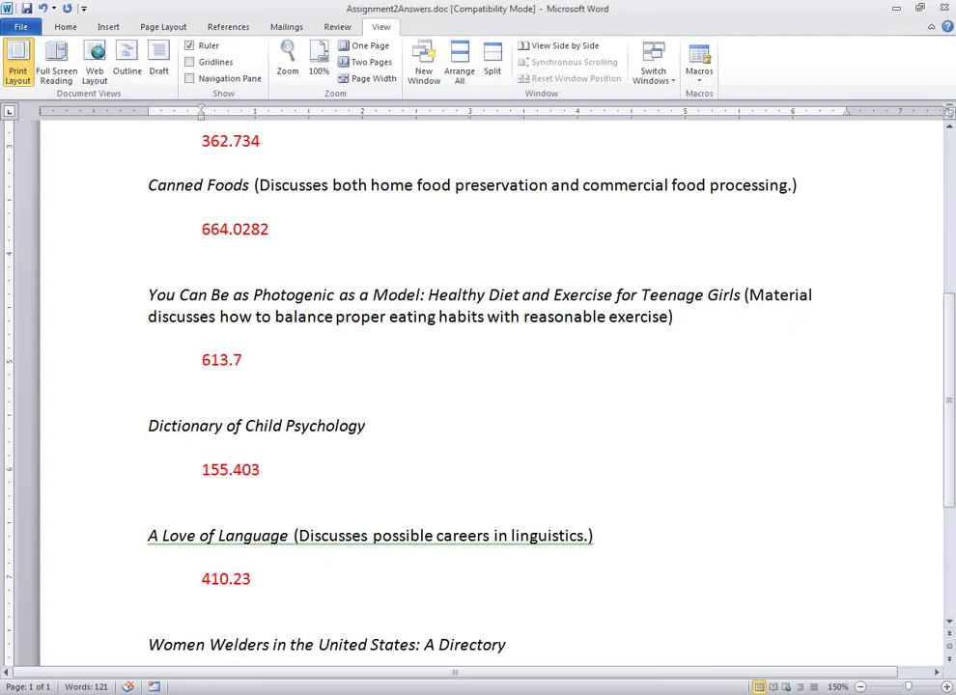
- Switch back to WebDewey and drill down through the special topics of physical fitness to the record for young people twelve to twenty
key(alt+Tab)
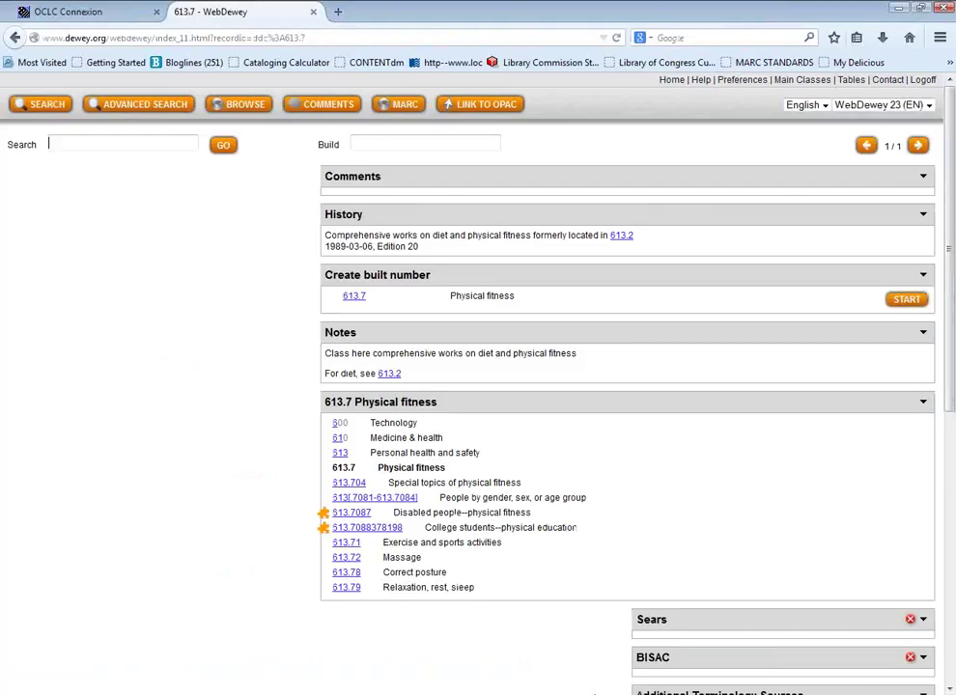
scroll(290, 589, down, 2)
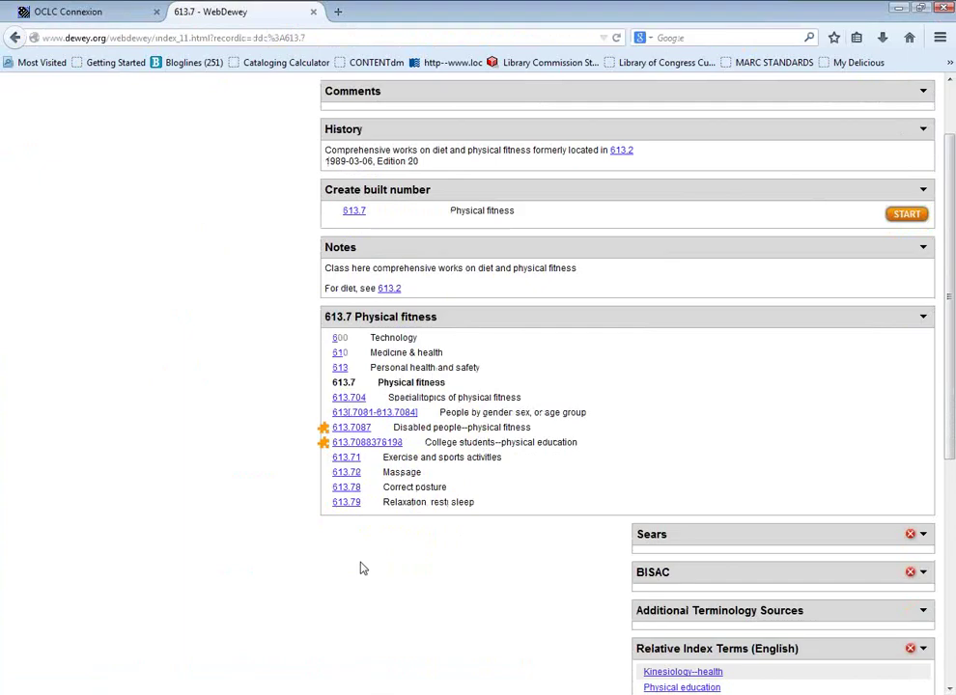
click(348, 399)
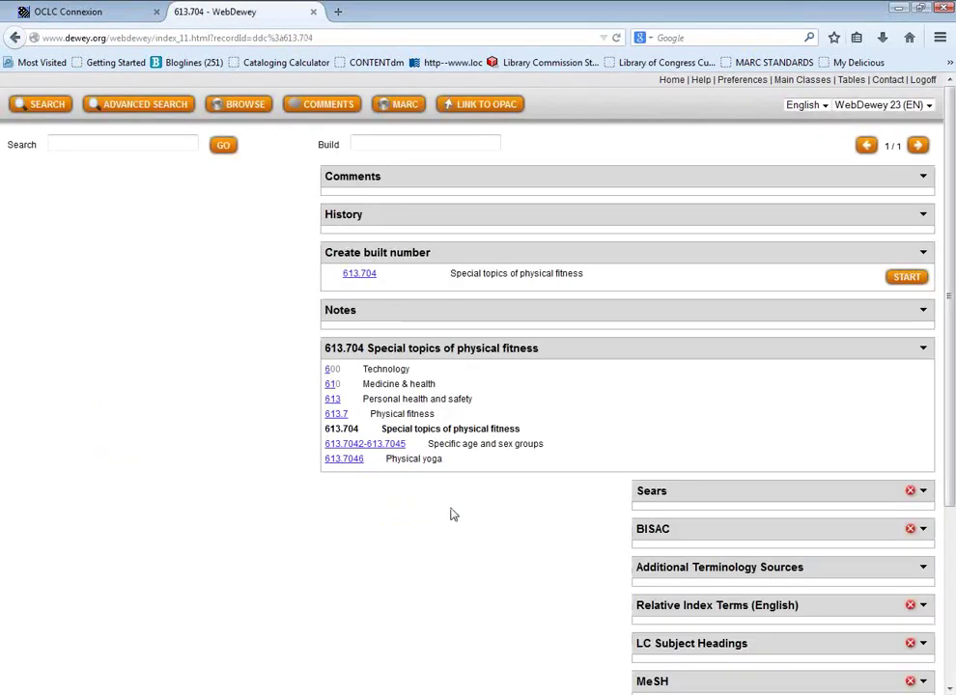
click(367, 446)
click(367, 446)
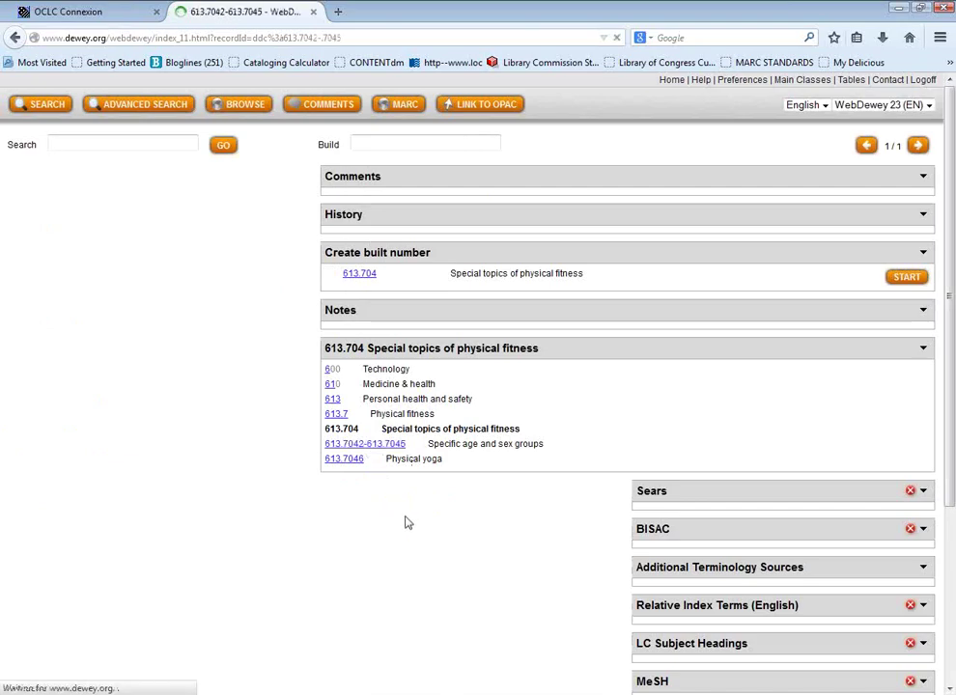
scroll(403, 517, down, 2)
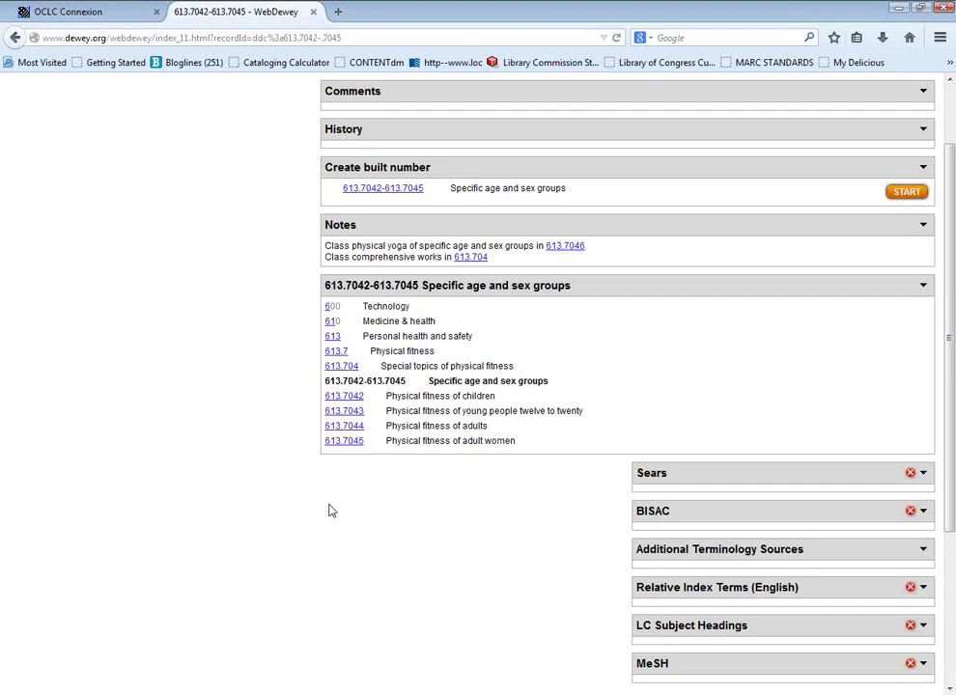
click(342, 414)
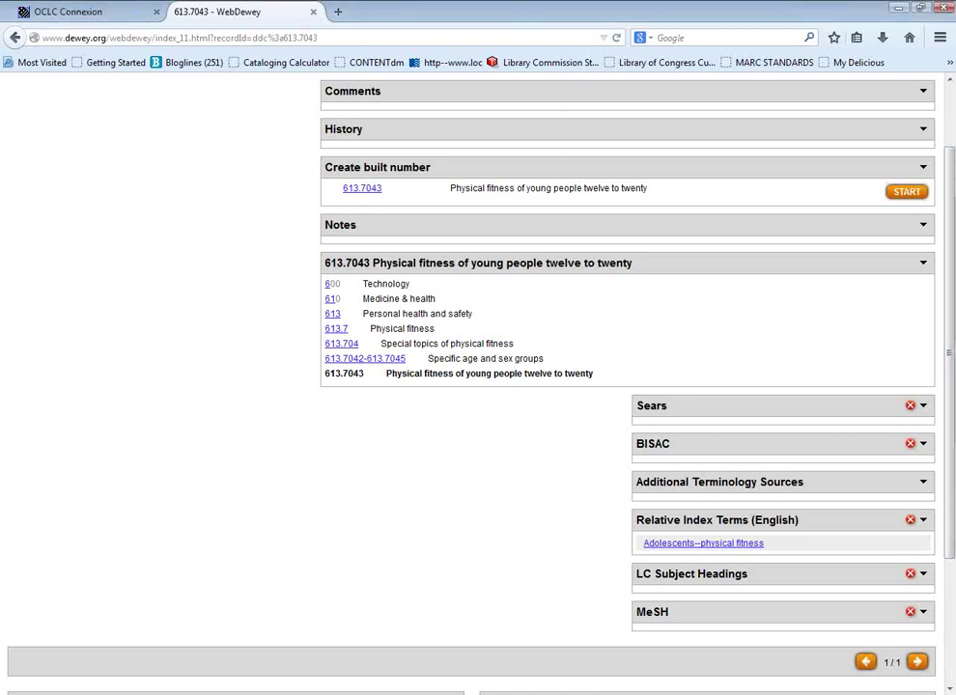
drag(316, 374, 366, 373)
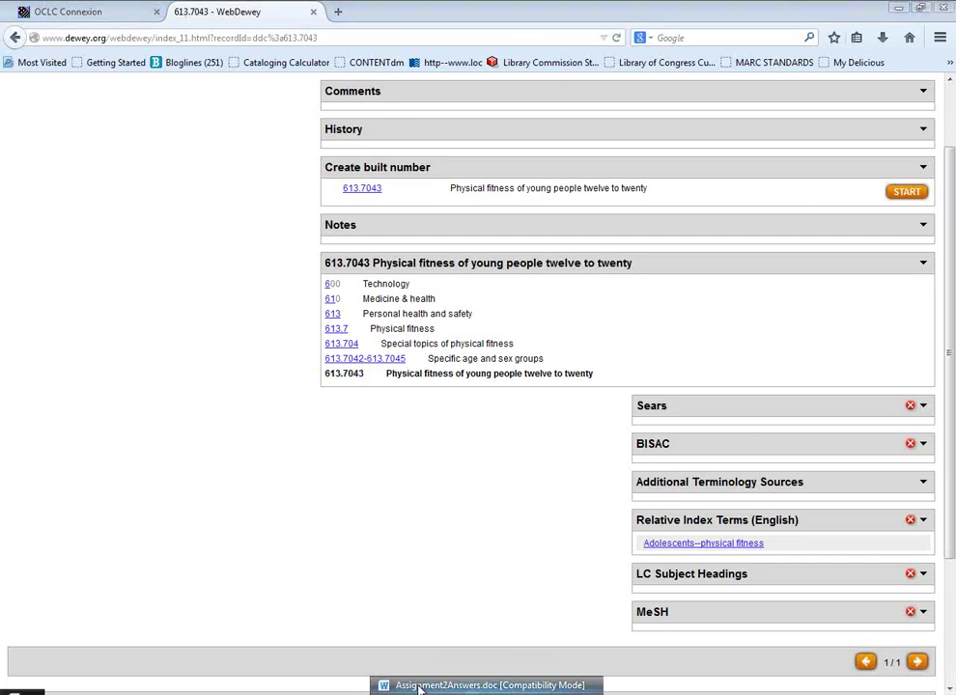
- Switch to Assignment2Answers.doc in Word and review the Dictionary of Child Psychology question and its answer
click(416, 684)
click(454, 470)
scroll(454, 470, down, 2)
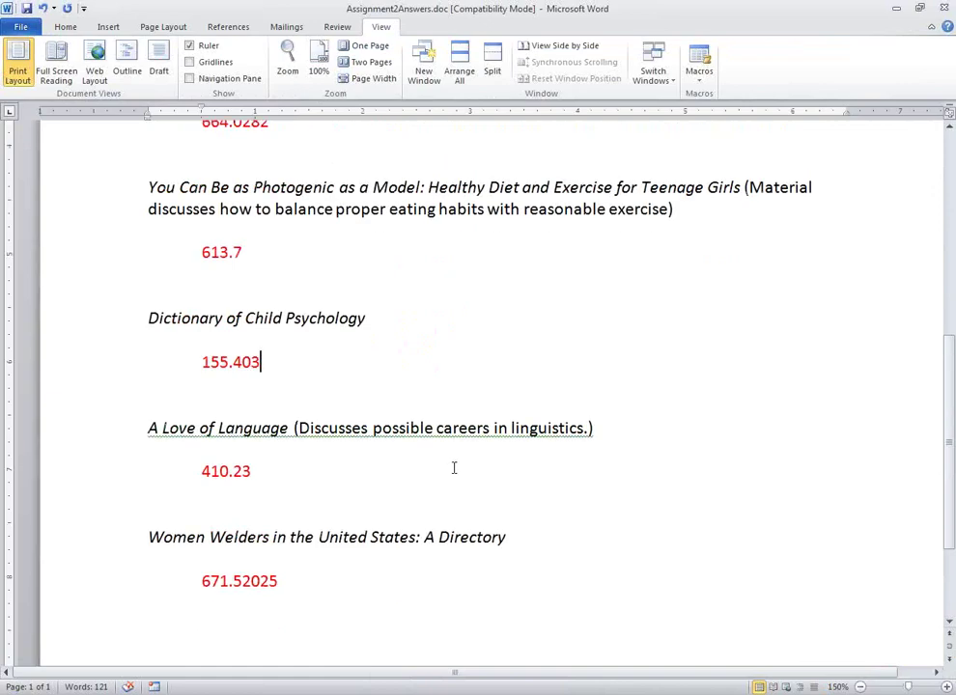
click(358, 384)
scroll(474, 361, down, 1)
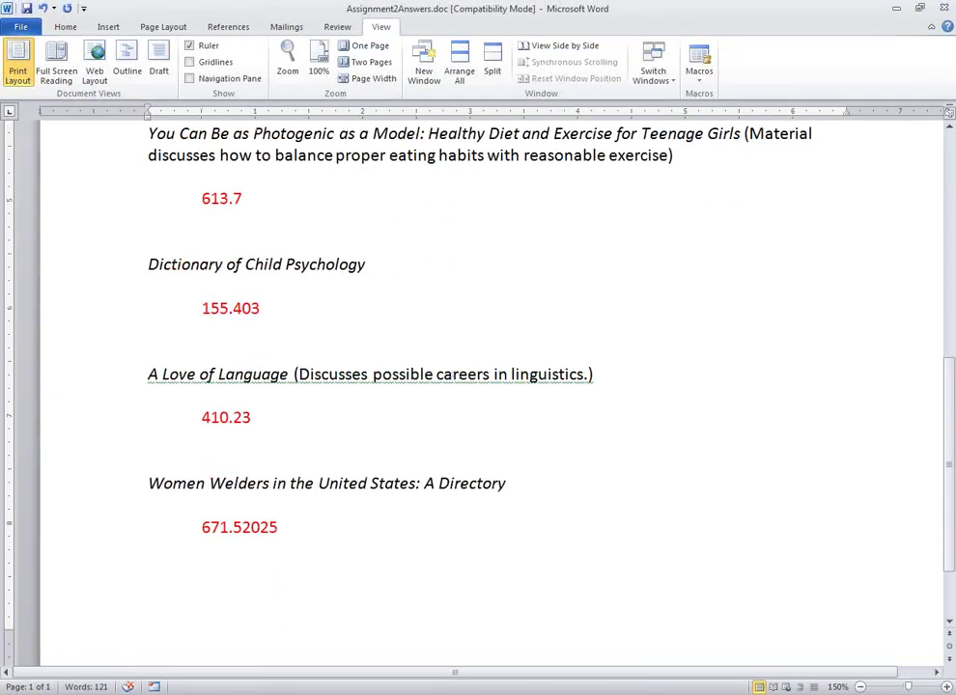
- Switch back to WebDewey and browse the Dewey Numbers (with Captions) for "child psychology"
key(alt+Tab)
scroll(394, 518, up, 2)
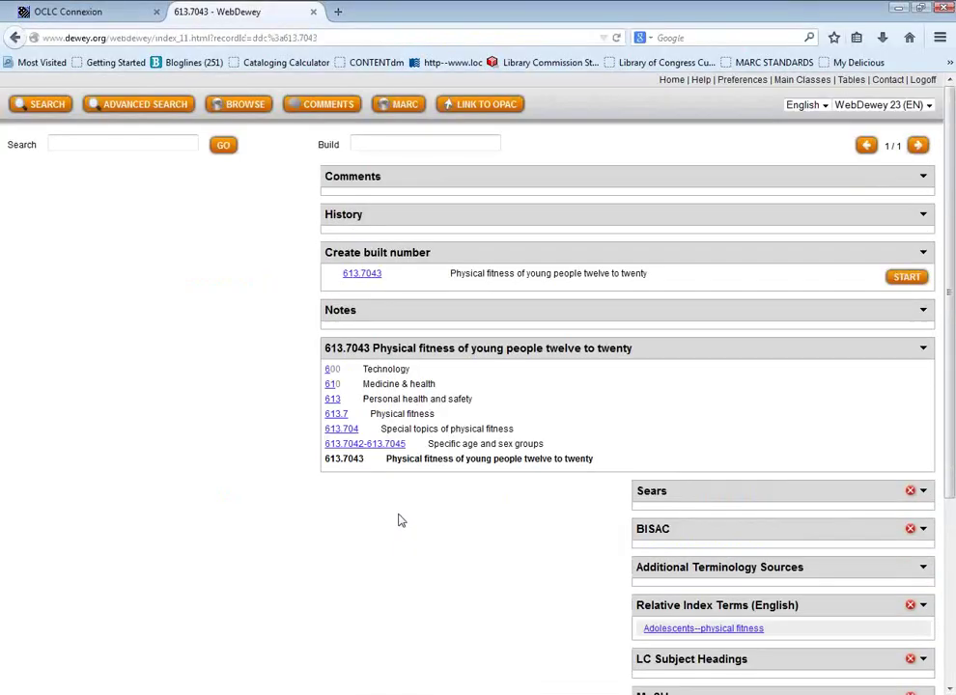
click(249, 108)
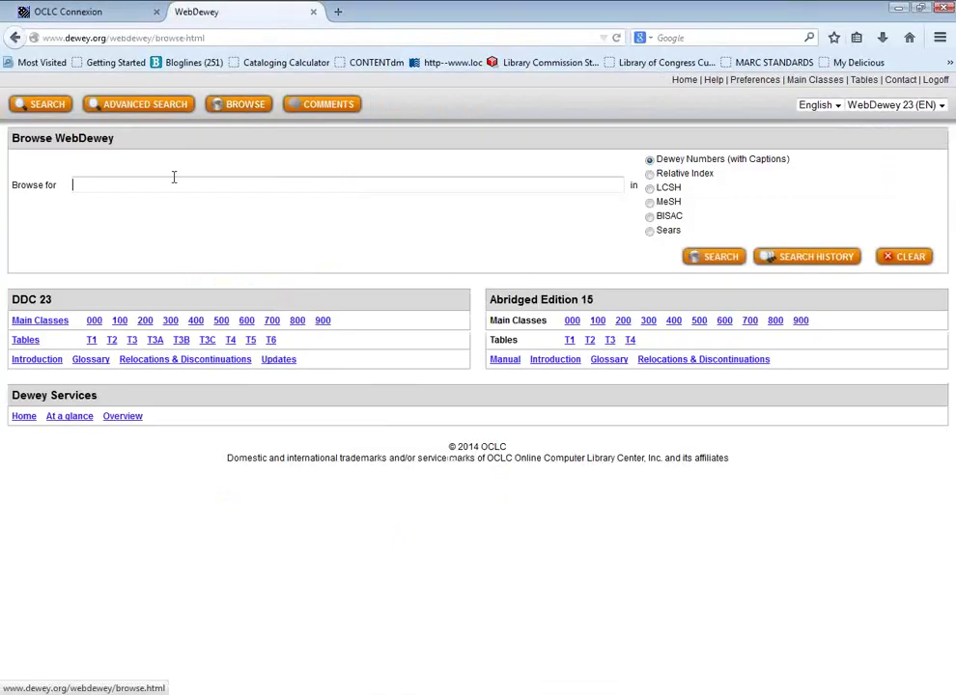
text(child ph)
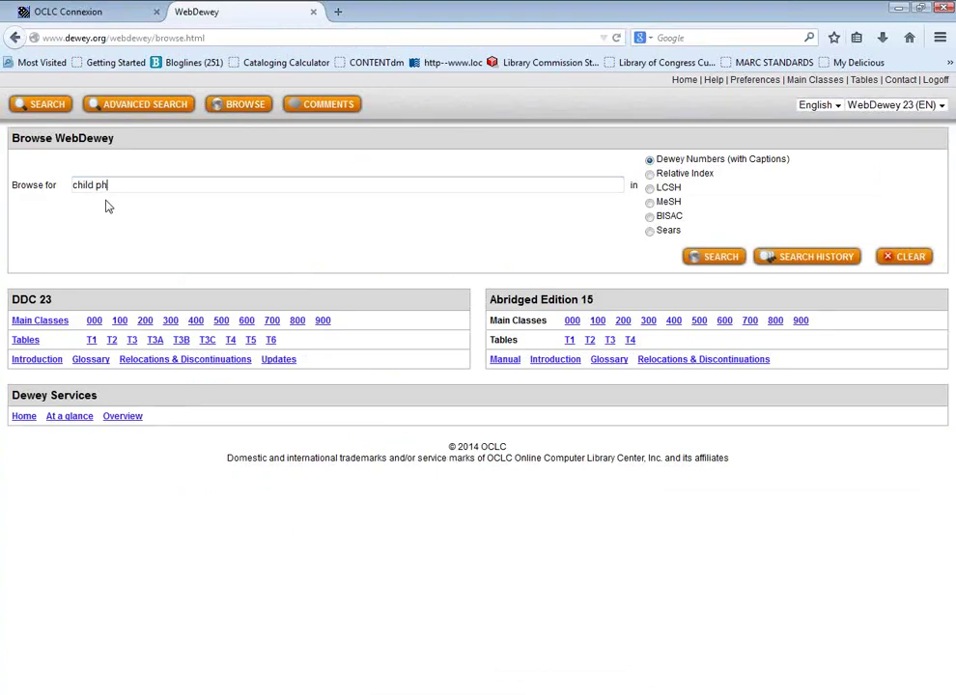
key(BackSpace)
text(sychology)
key(Return)
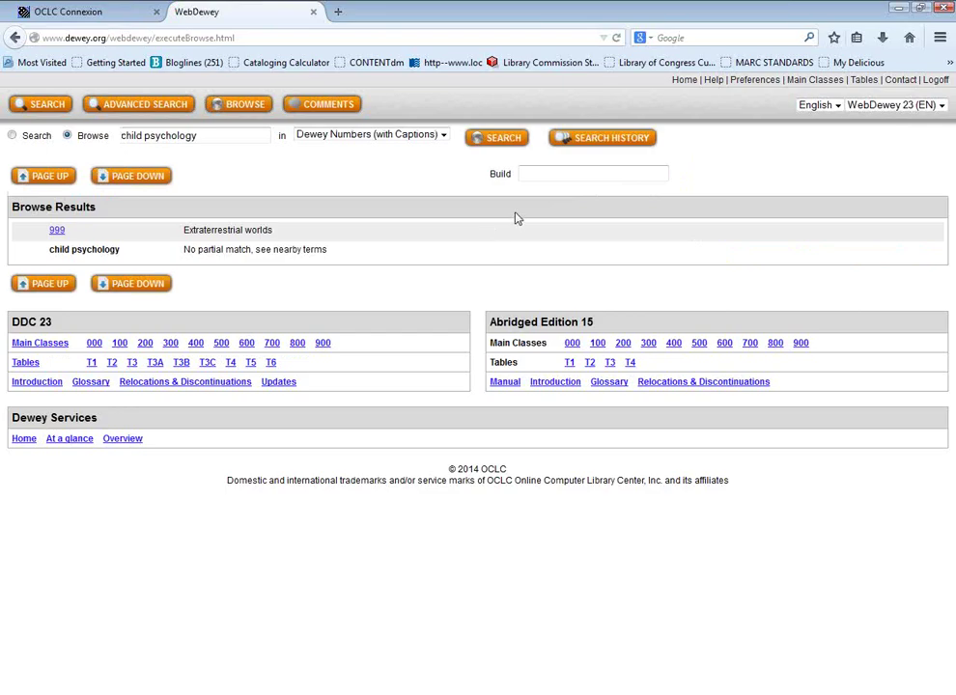
- Rerun the "child psychology" browse in the Relative Index
click(443, 136)
click(409, 159)
click(477, 147)
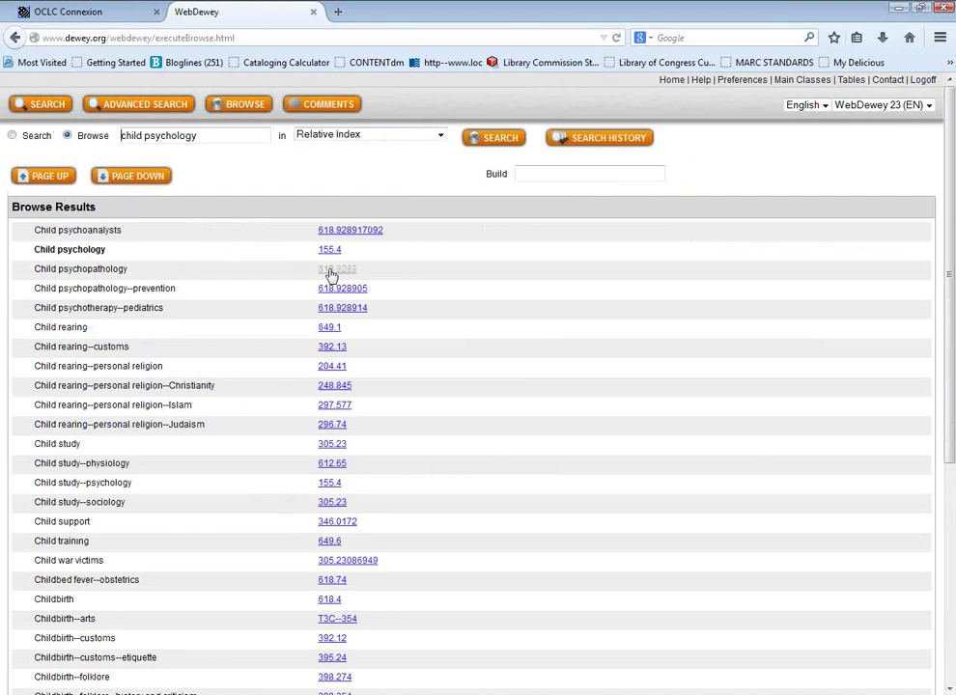
- Open the class record of the Child psychology entry and examine its notes and hierarchy
click(329, 250)
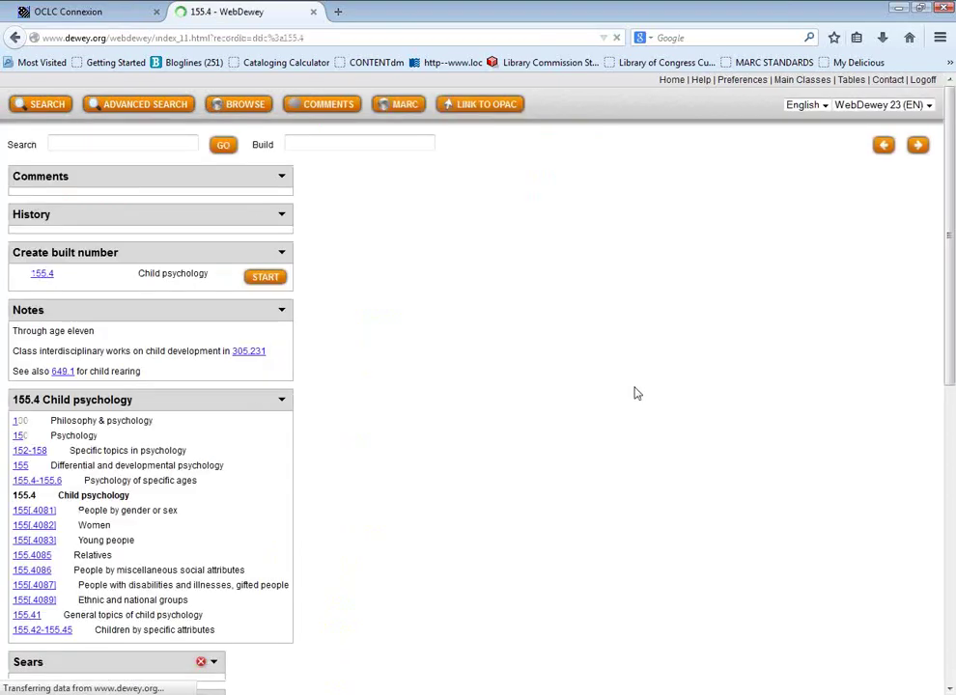
scroll(634, 393, down, 2)
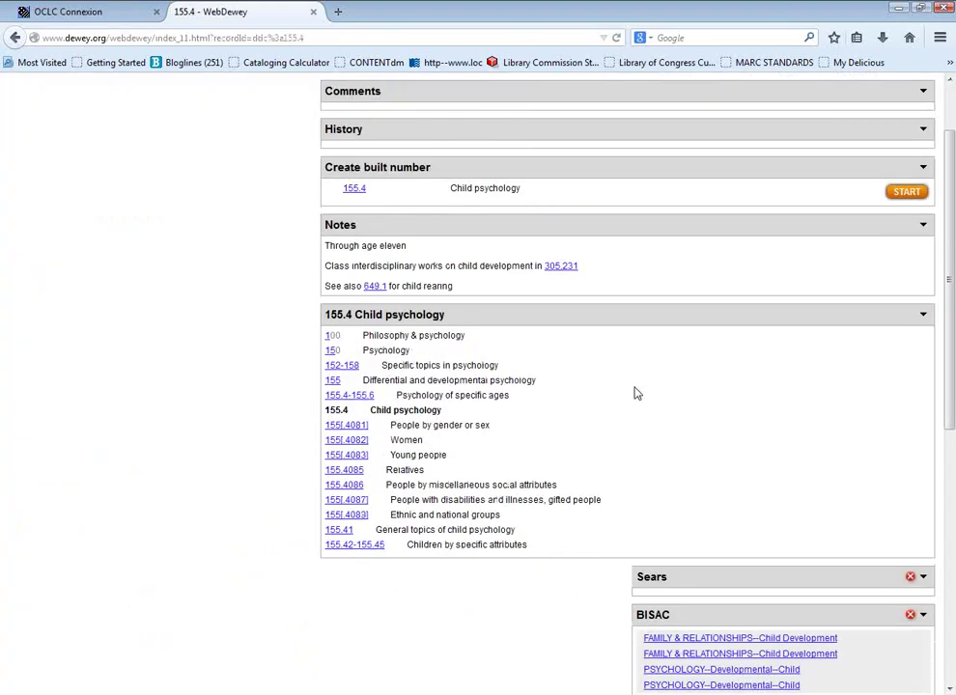
scroll(634, 393, down, 4)
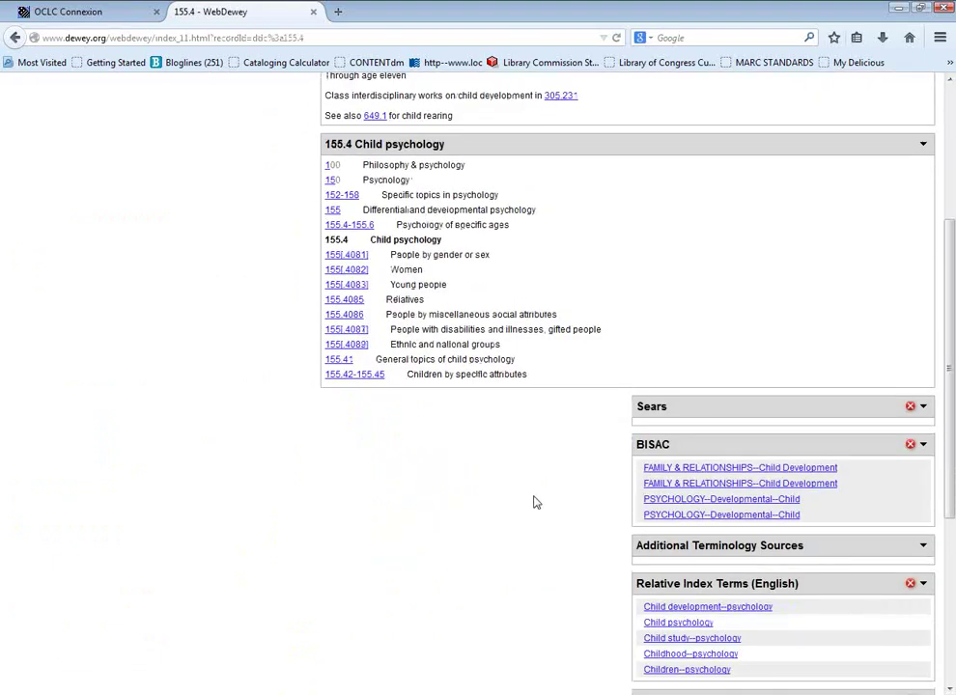
- Review the notes and hierarchy of the 155.4 Child psychology record and open DDC 23 Table 1, Standard Subdivisions
scroll(568, 470, up, 2)
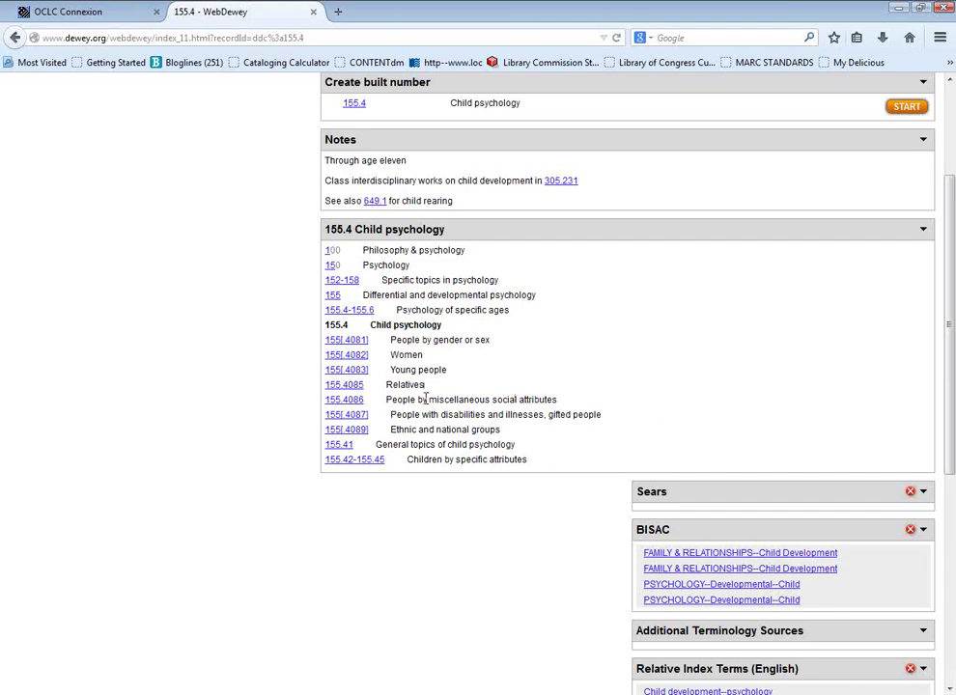
scroll(606, 365, down, 2)
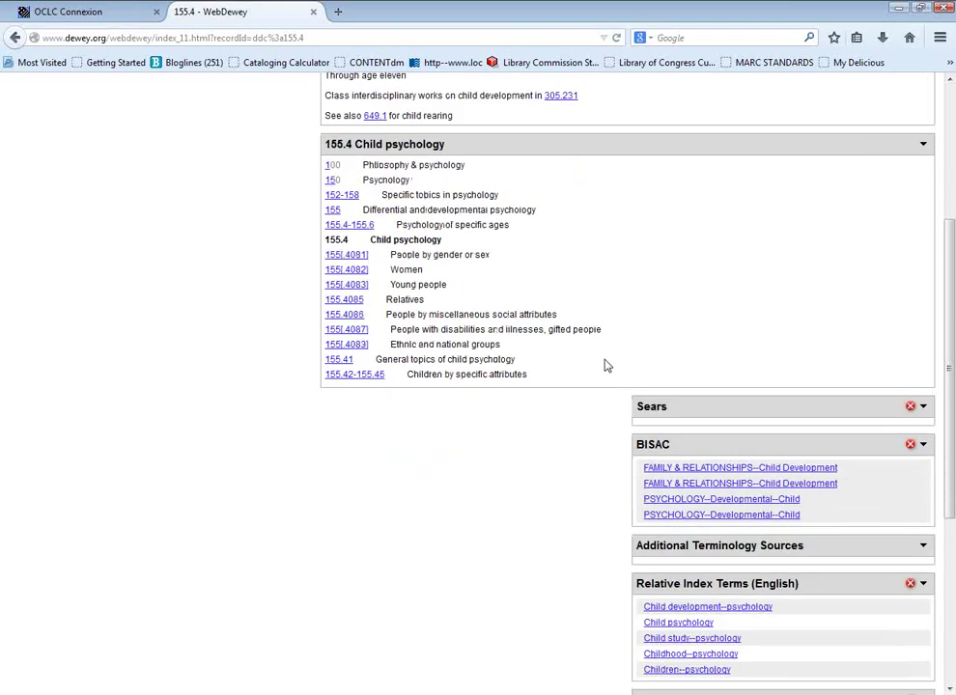
scroll(607, 365, up, 4)
scroll(606, 365, up, 2)
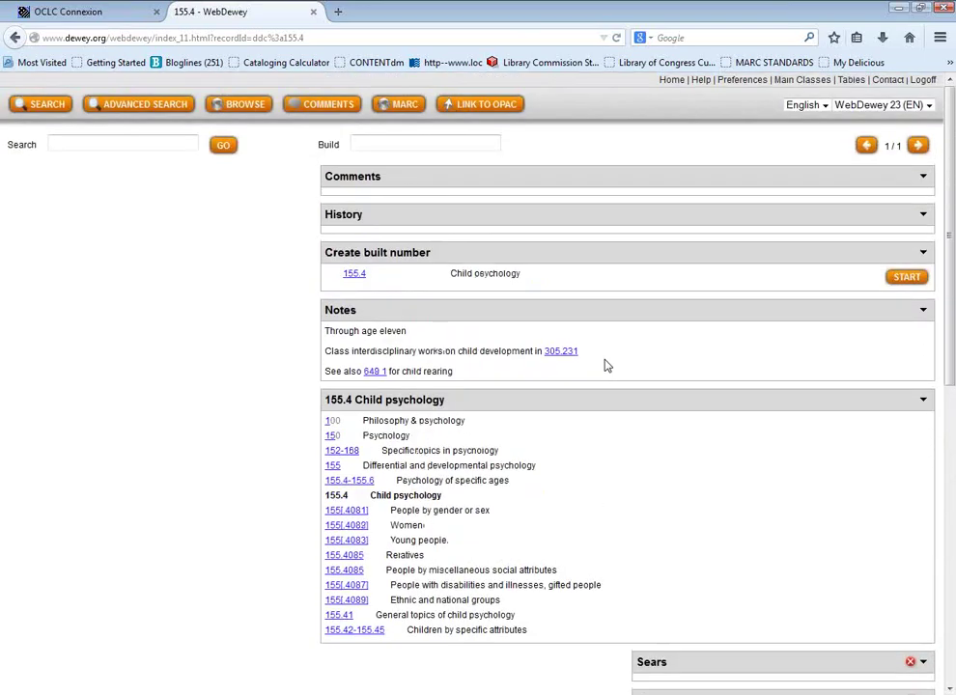
scroll(609, 368, down, 2)
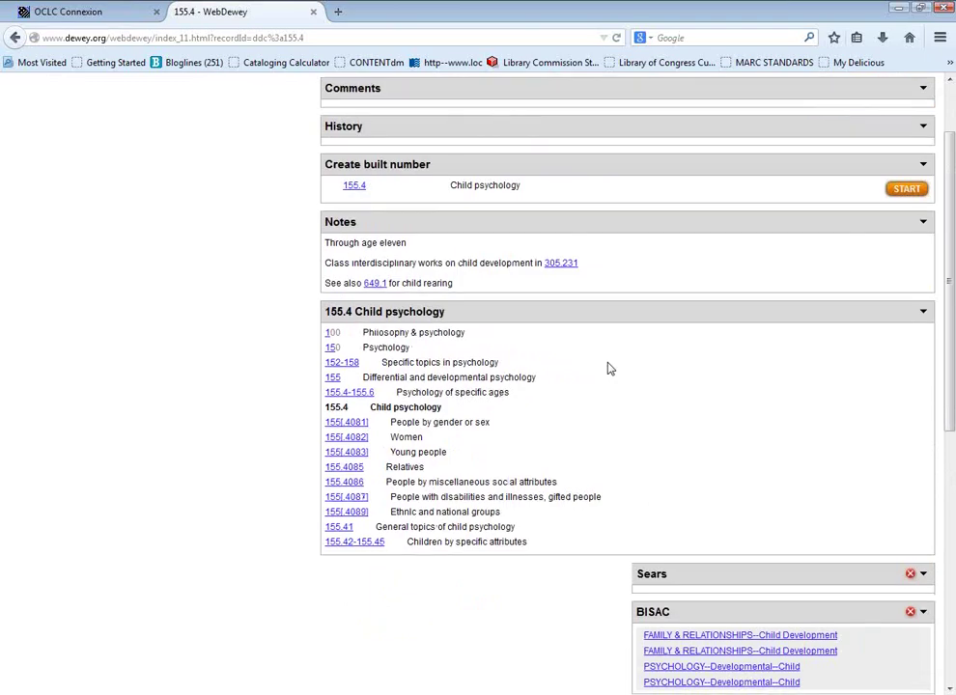
scroll(609, 367, down, 10)
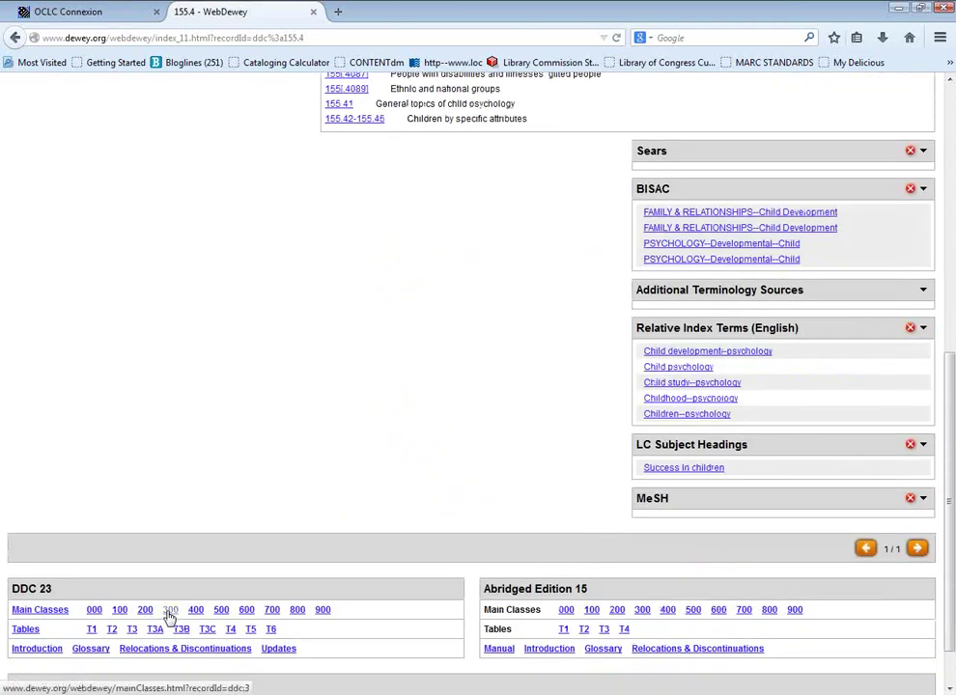
click(92, 629)
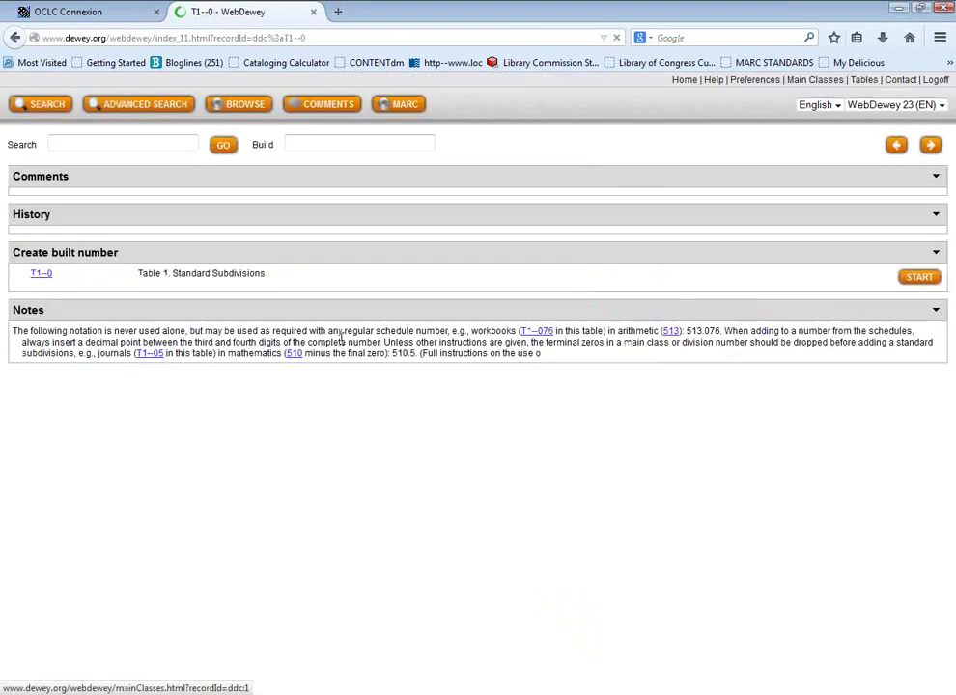
- Open the T1--03 record for dictionaries, encyclopedias and concordances from Table 1 and examine its notation
scroll(280, 457, down, 5)
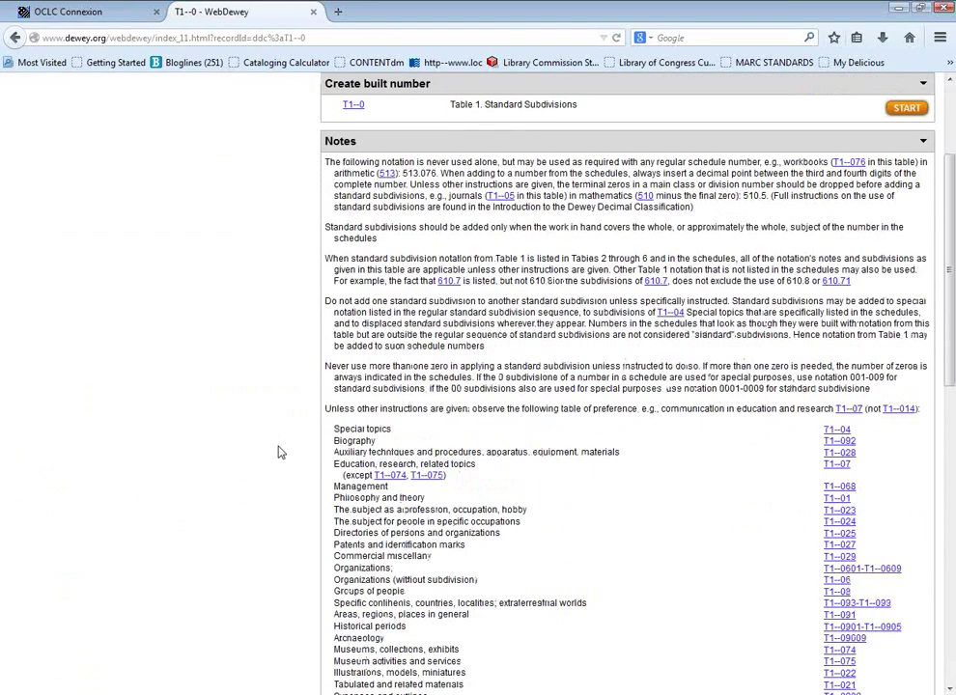
scroll(279, 451, down, 3)
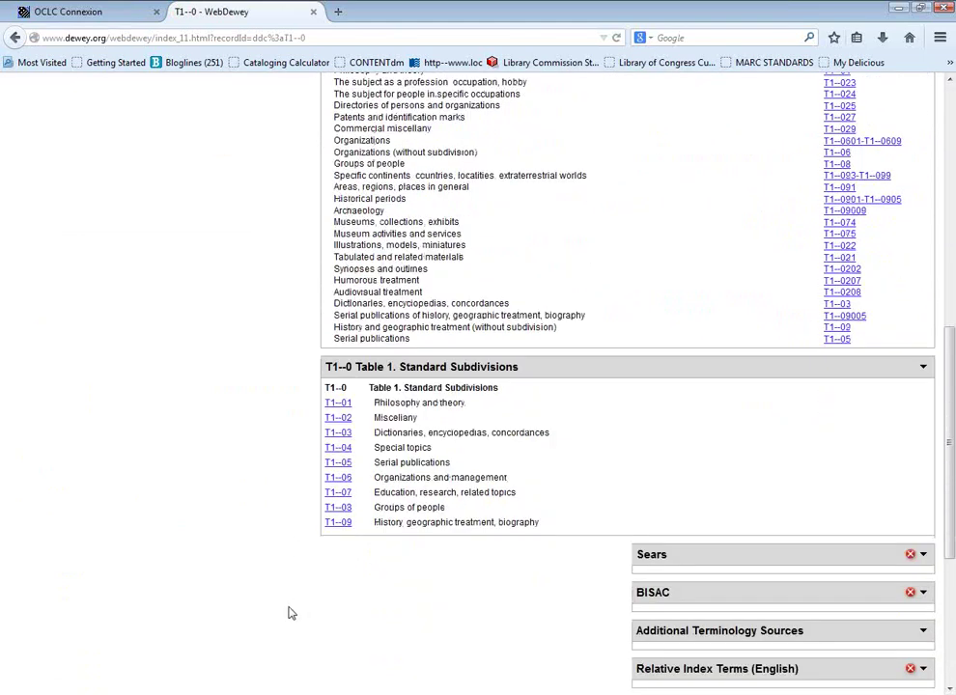
click(345, 435)
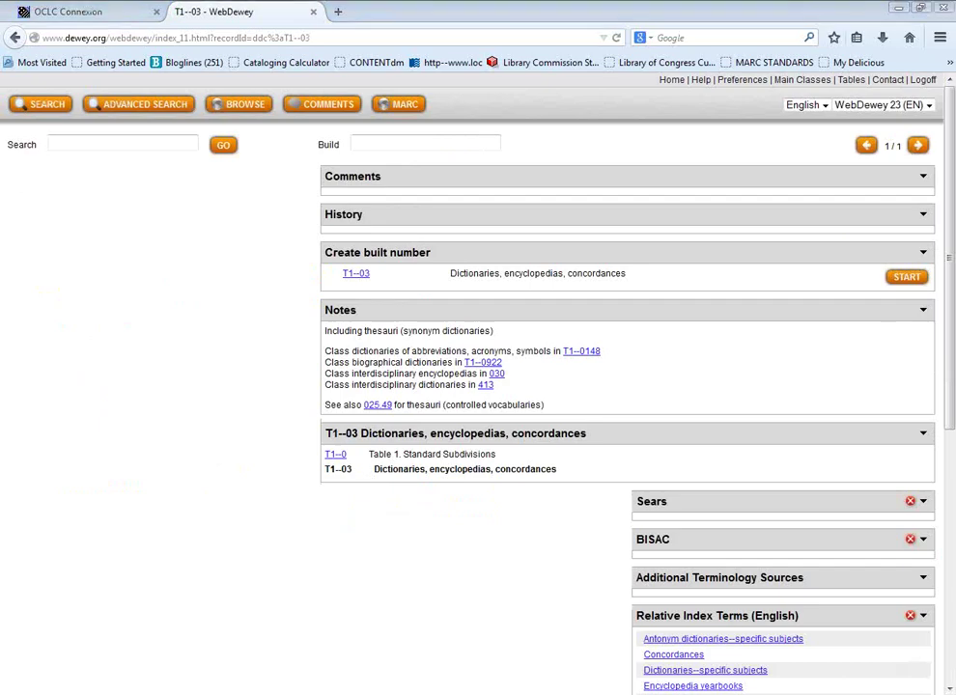
drag(327, 469, 541, 458)
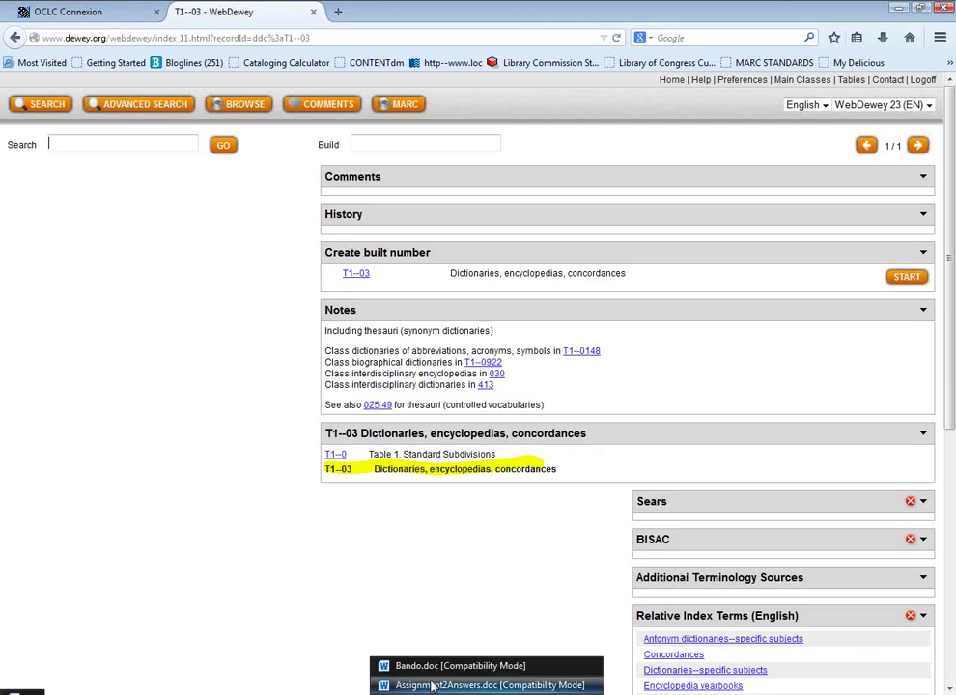
- Check the Dictionary of Child Psychology answer in Assignment2Answers.doc in Word and return to the Child psychology class record in WebDewey
click(432, 686)
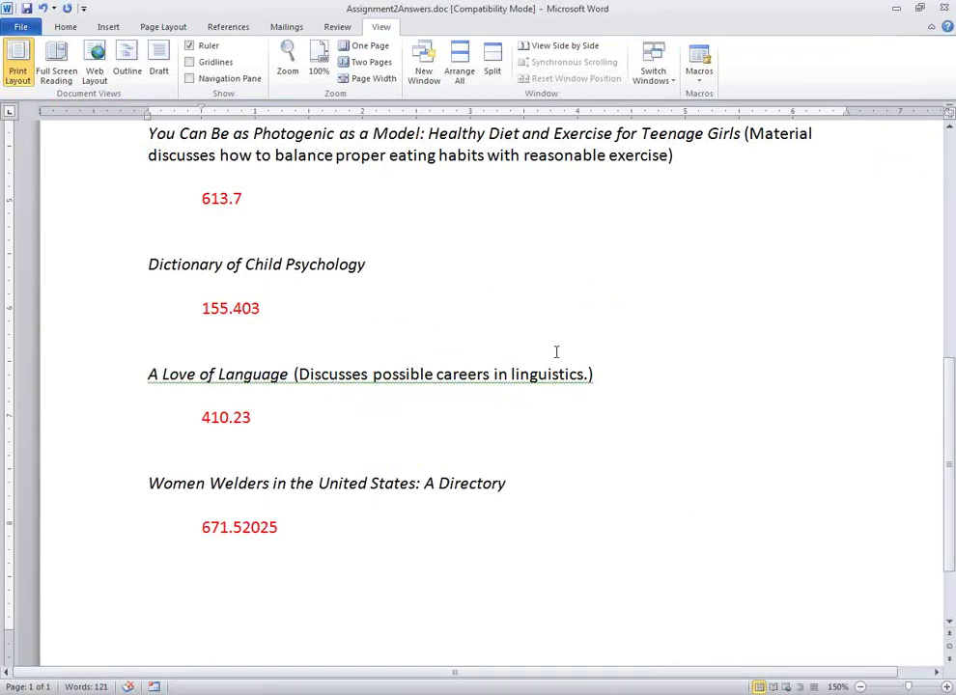
click(540, 686)
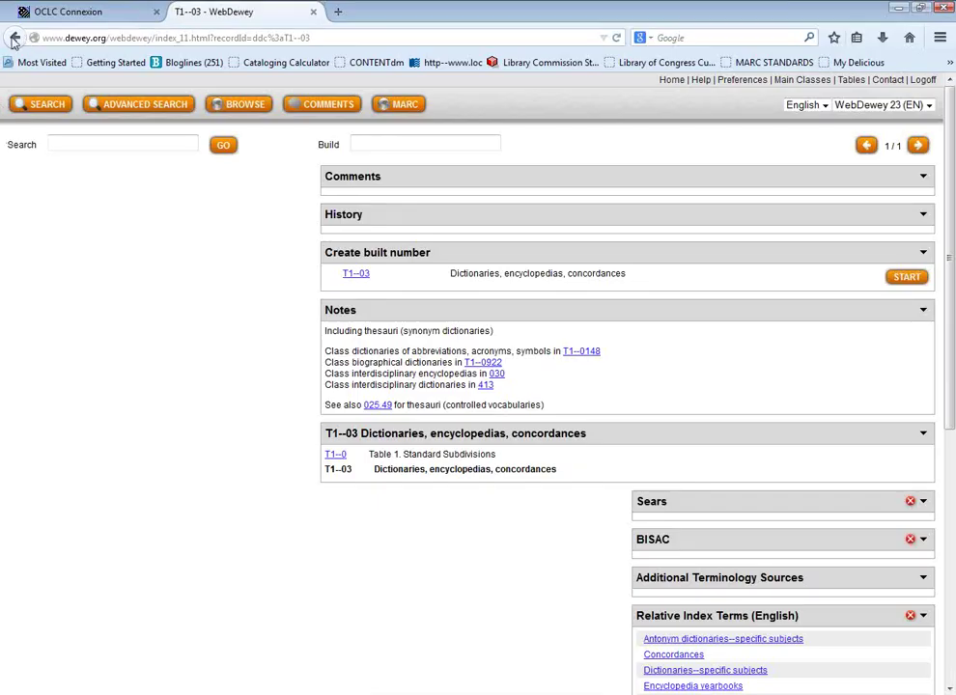
click(15, 39)
click(14, 39)
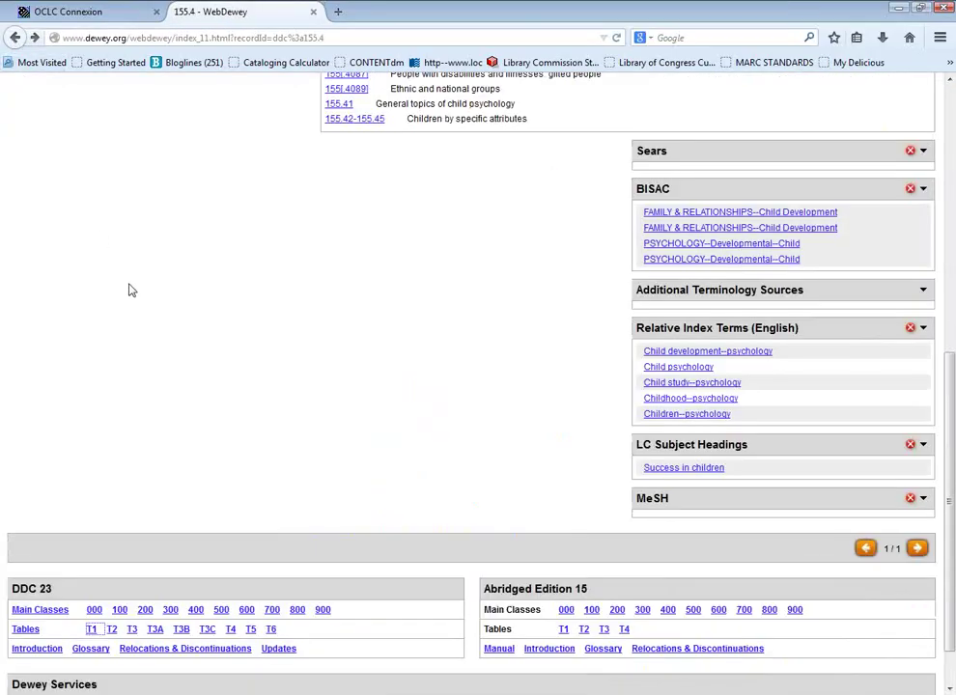
scroll(203, 367, up, 6)
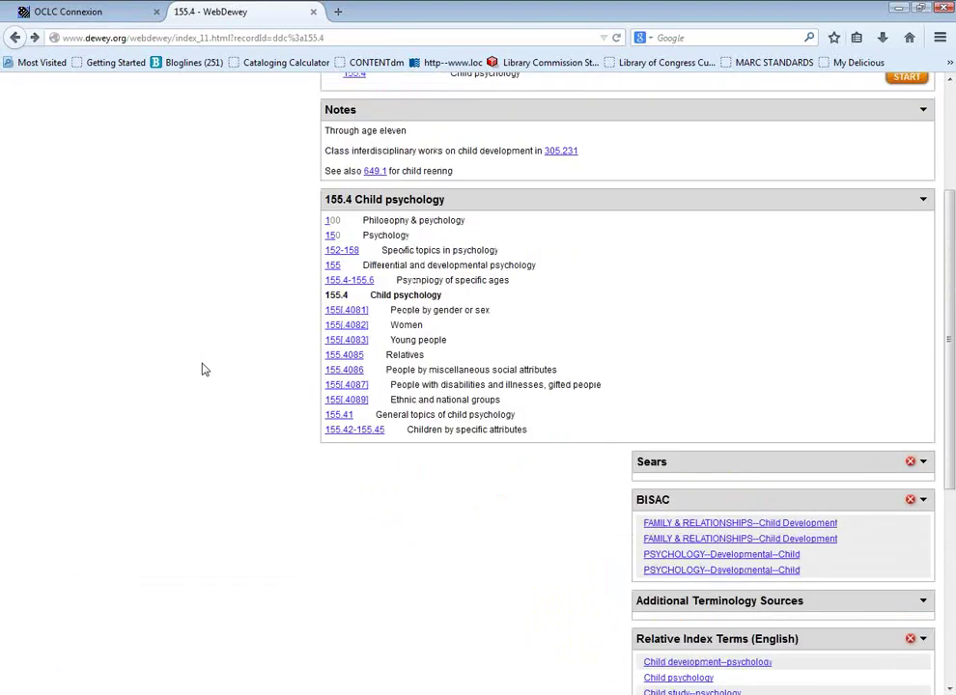
scroll(217, 397, up, 3)
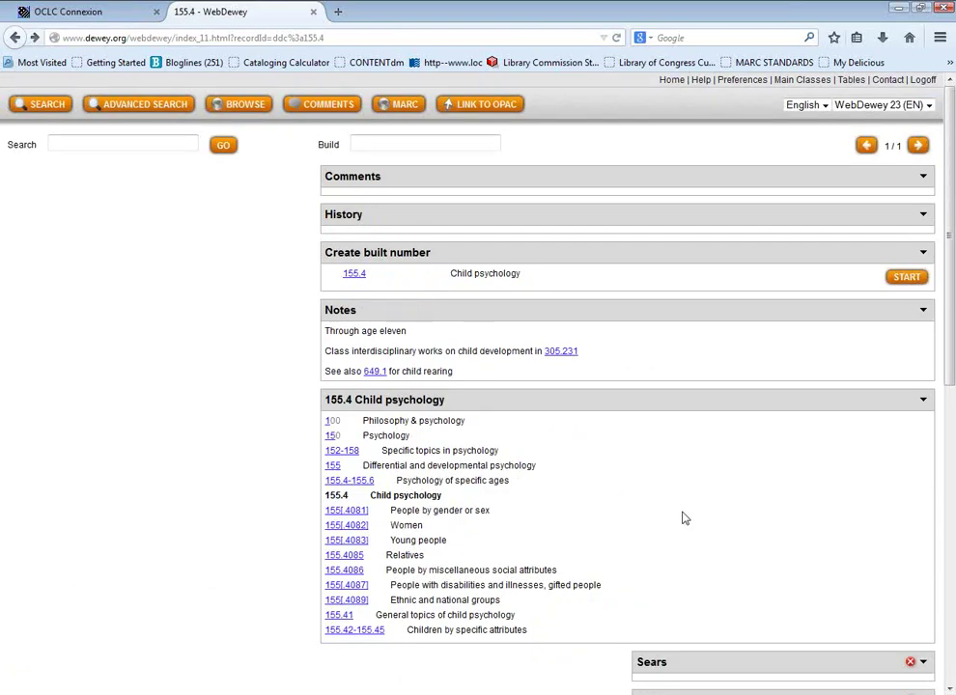
scroll(590, 551, down, 3)
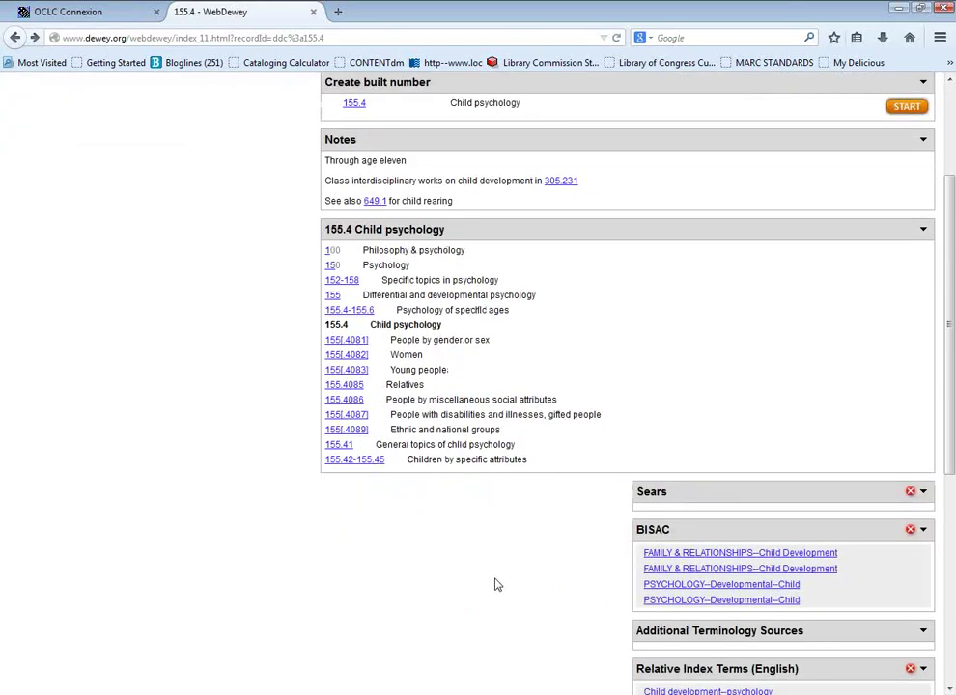
- Switch to Assignment2Answers.doc in Word and review the A Love of Language question on linguistics careers and its answer
mouse_move(486, 693)
click(419, 685)
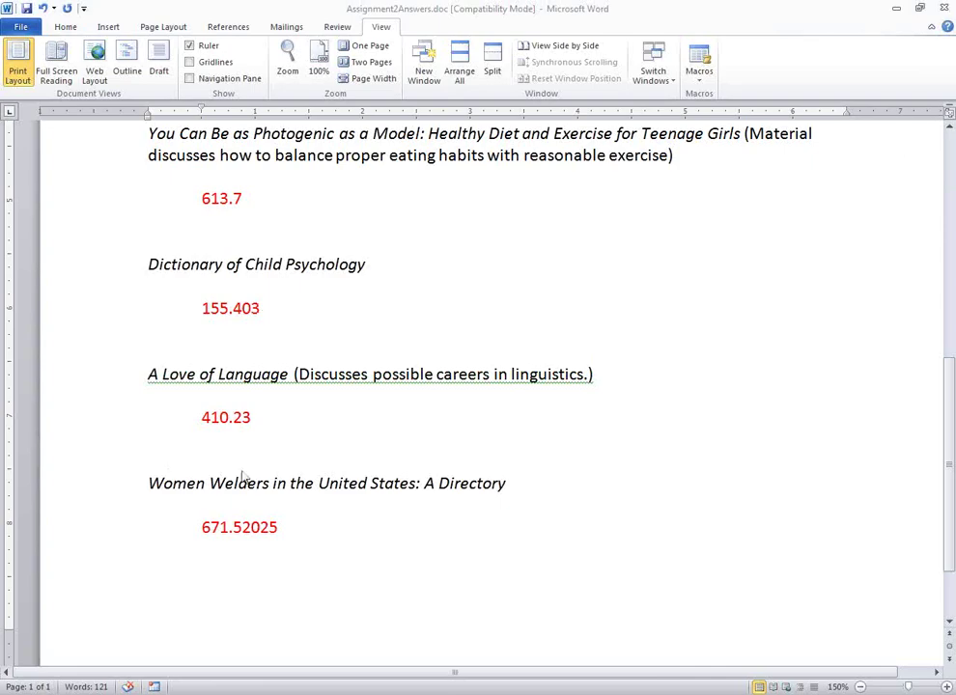
scroll(425, 427, down, 1)
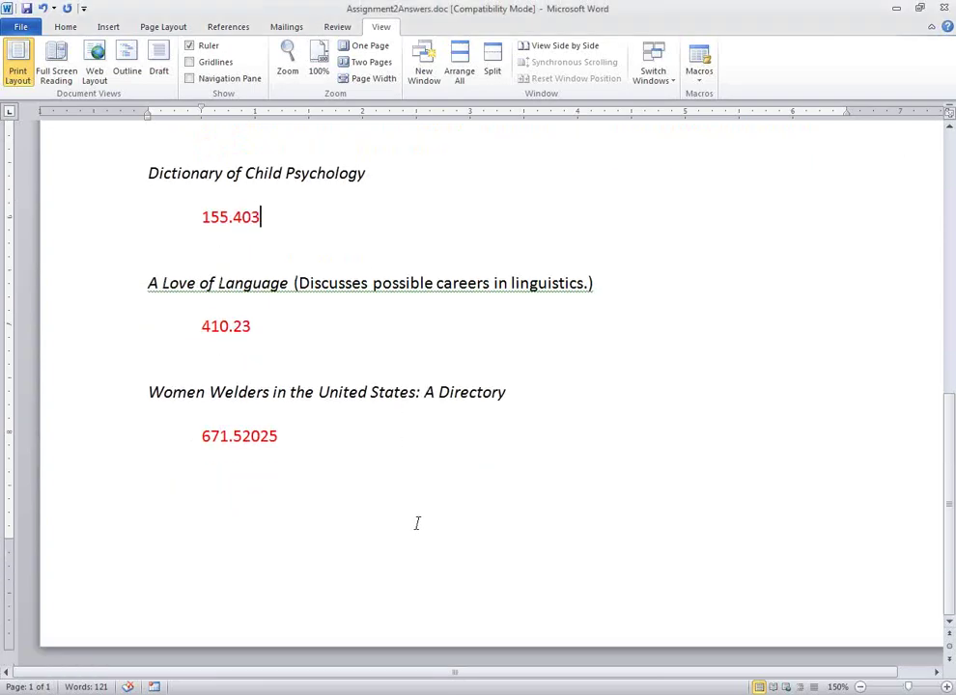
click(354, 336)
- Switch back to WebDewey and browse the Relative Index for "linguistics"
click(641, 693)
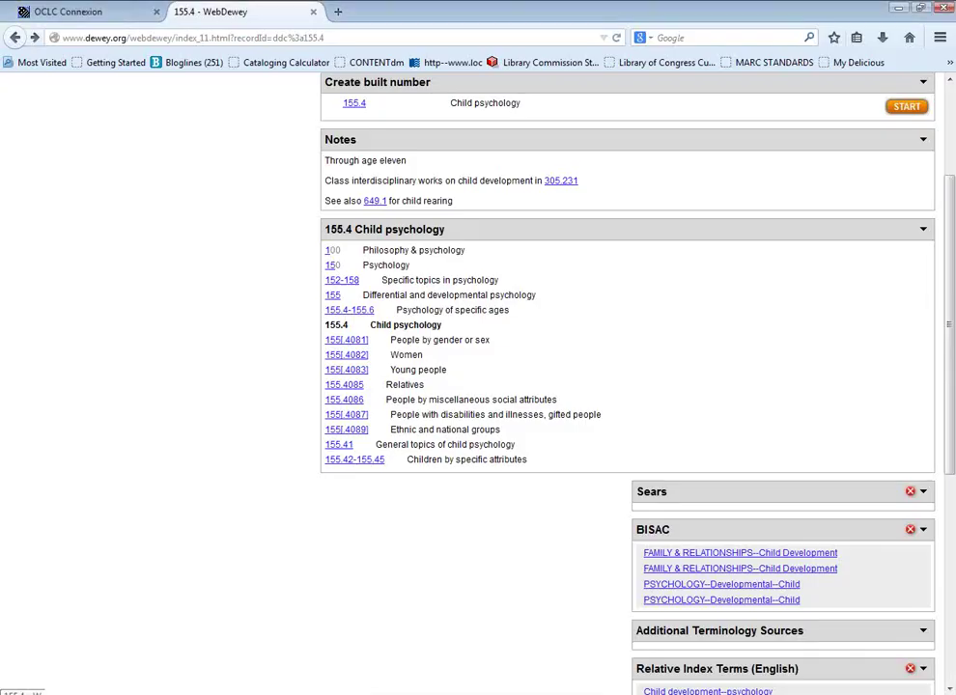
scroll(195, 347, up, 3)
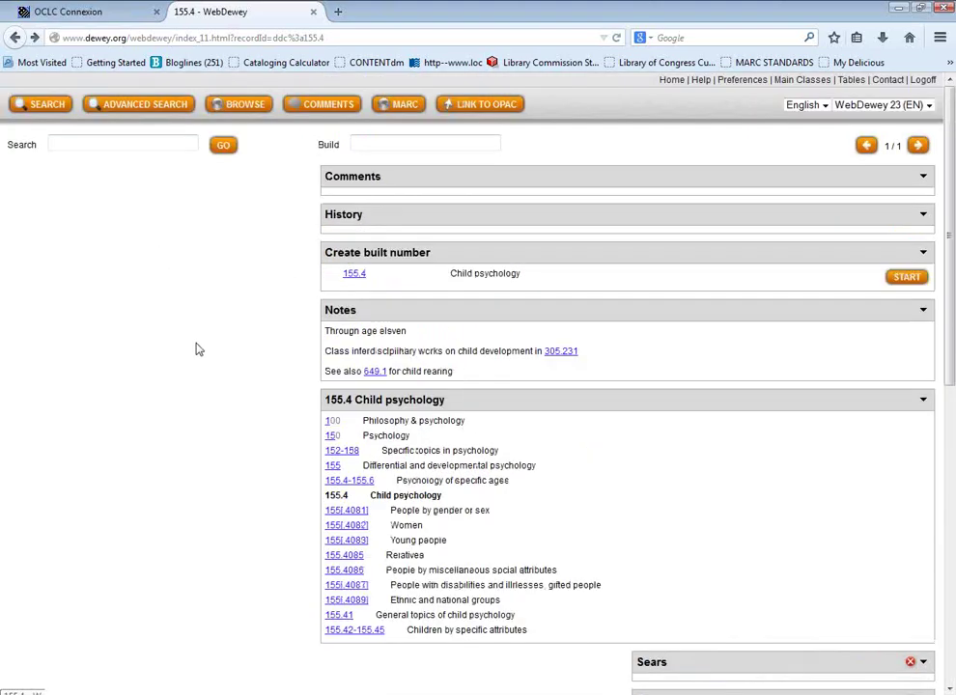
click(220, 106)
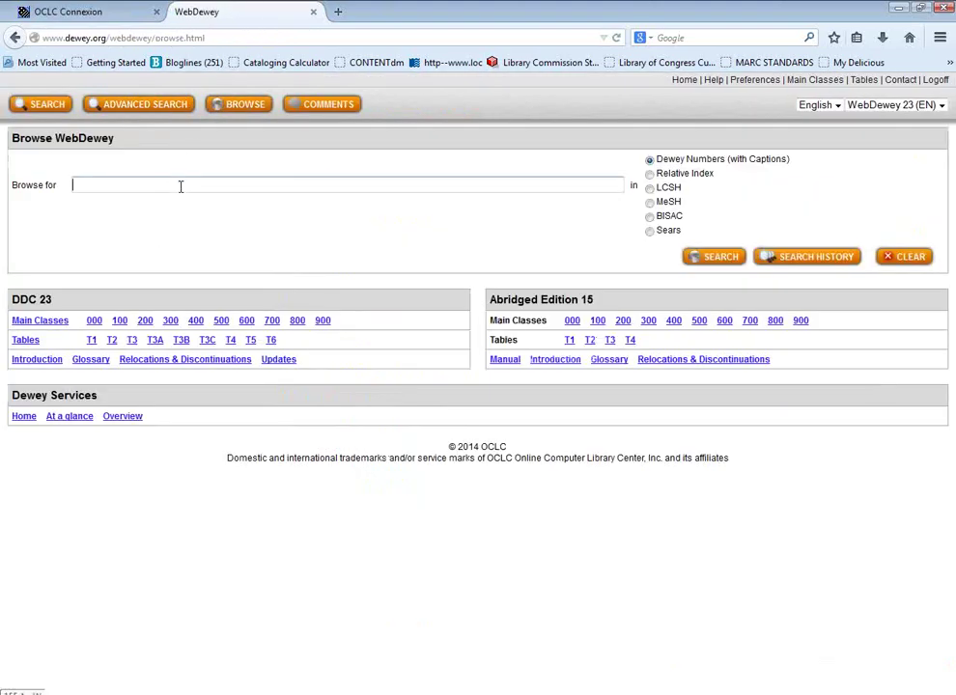
text(lin)
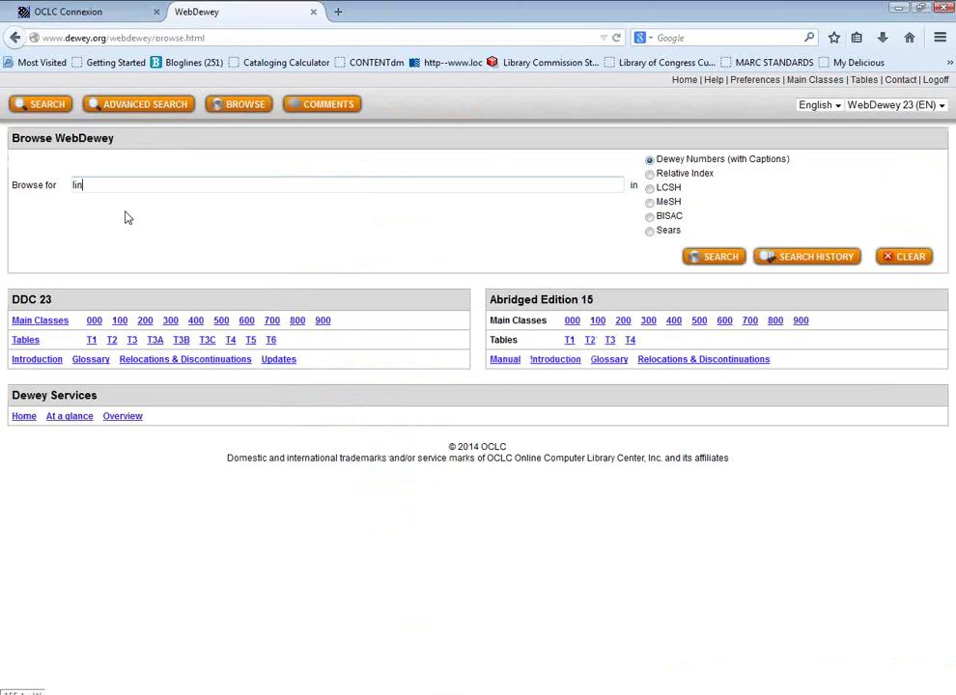
text(guistics)
click(650, 173)
click(710, 259)
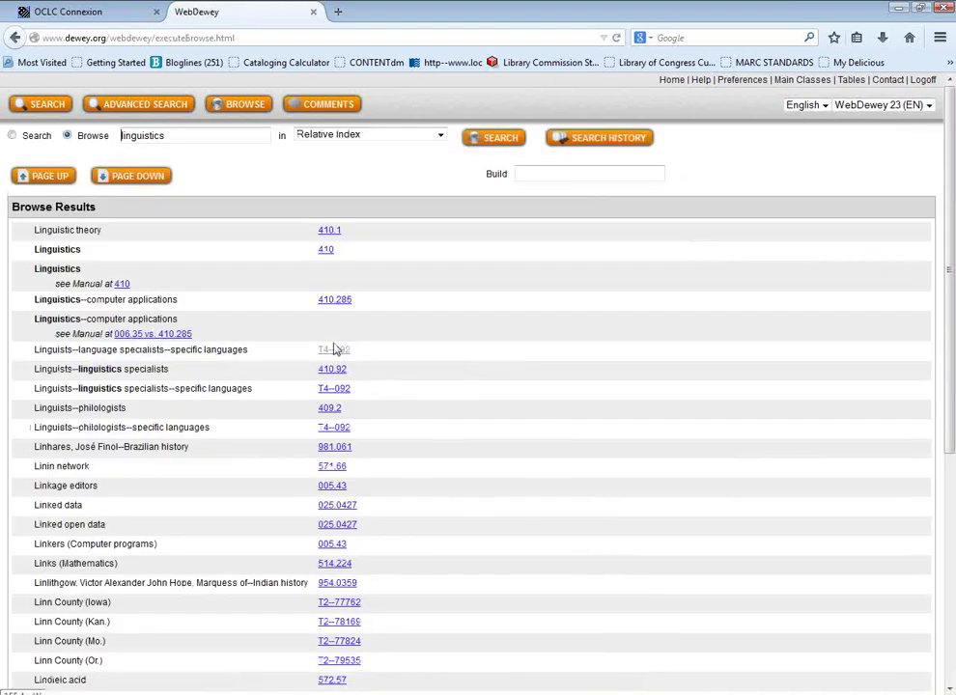
- Open the class record of the main Linguistics entry and examine its notes and hierarchy
click(325, 253)
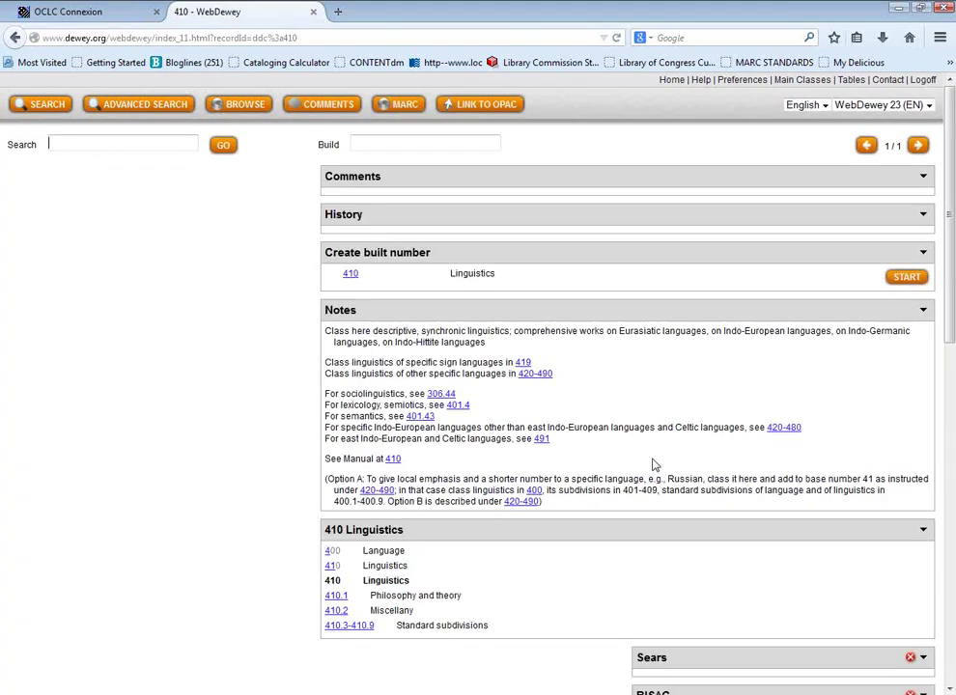
scroll(653, 466, down, 2)
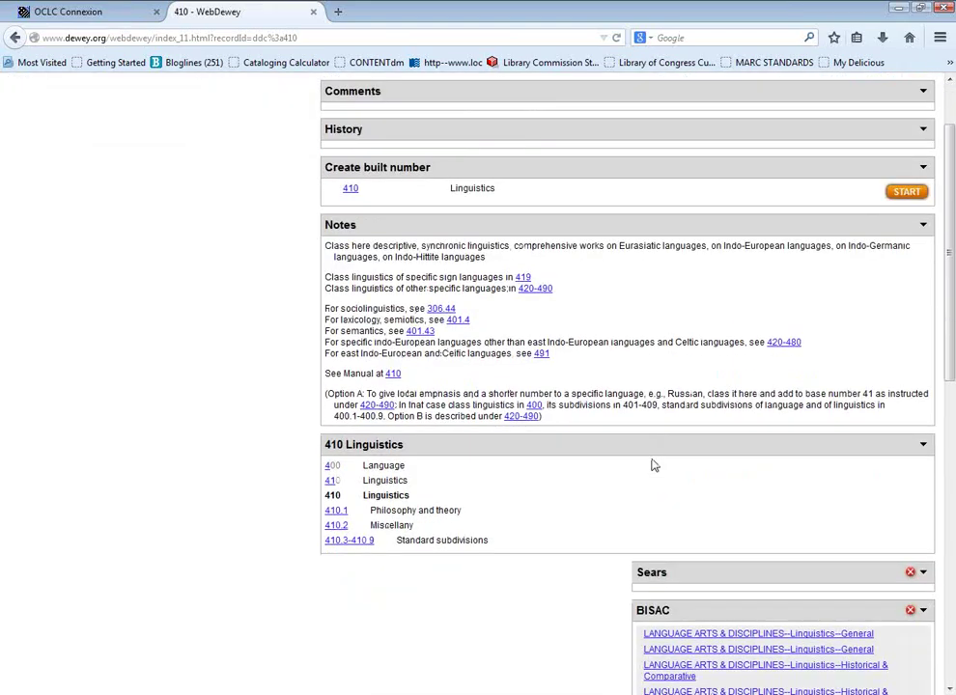
scroll(653, 466, down, 2)
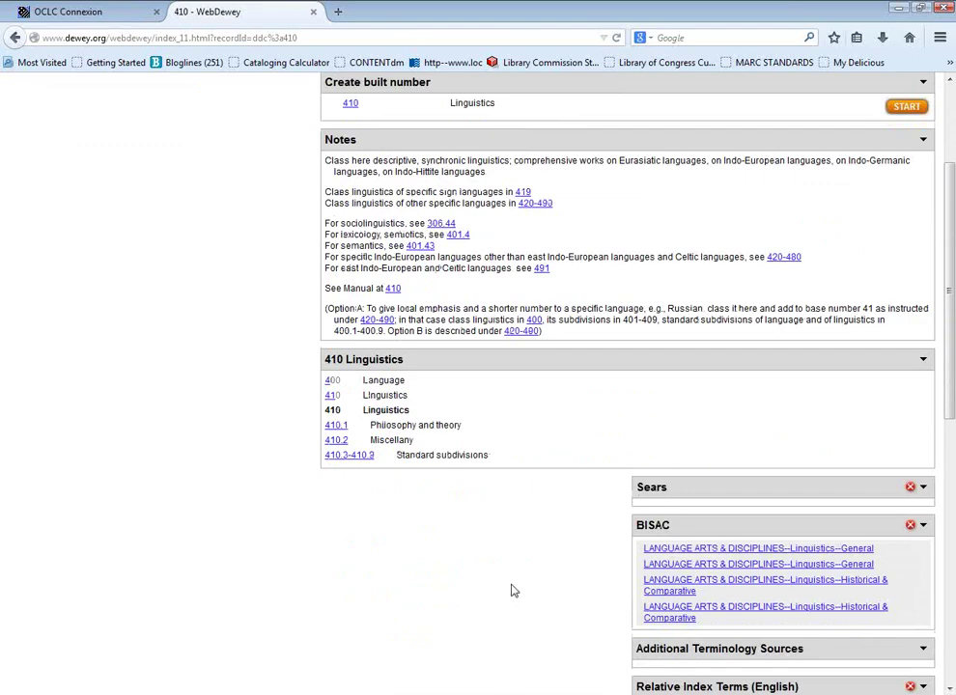
scroll(514, 591, down, 2)
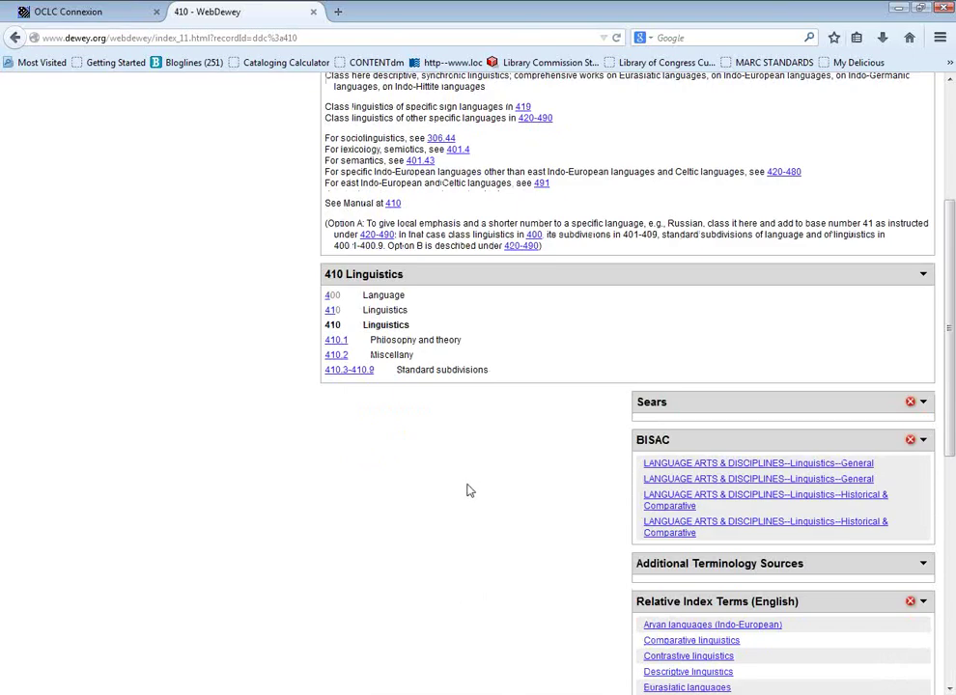
- Open DDC 23 Table 1 from the Linguistics record and look through its list of standard subdivisions
scroll(467, 483, down, 3)
scroll(468, 491, down, 4)
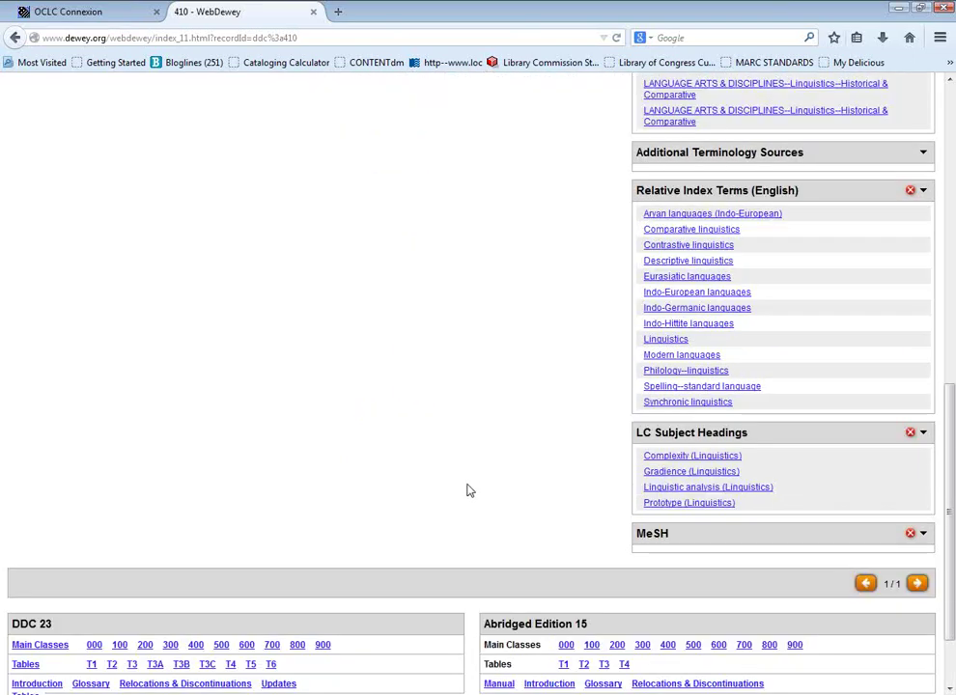
click(91, 572)
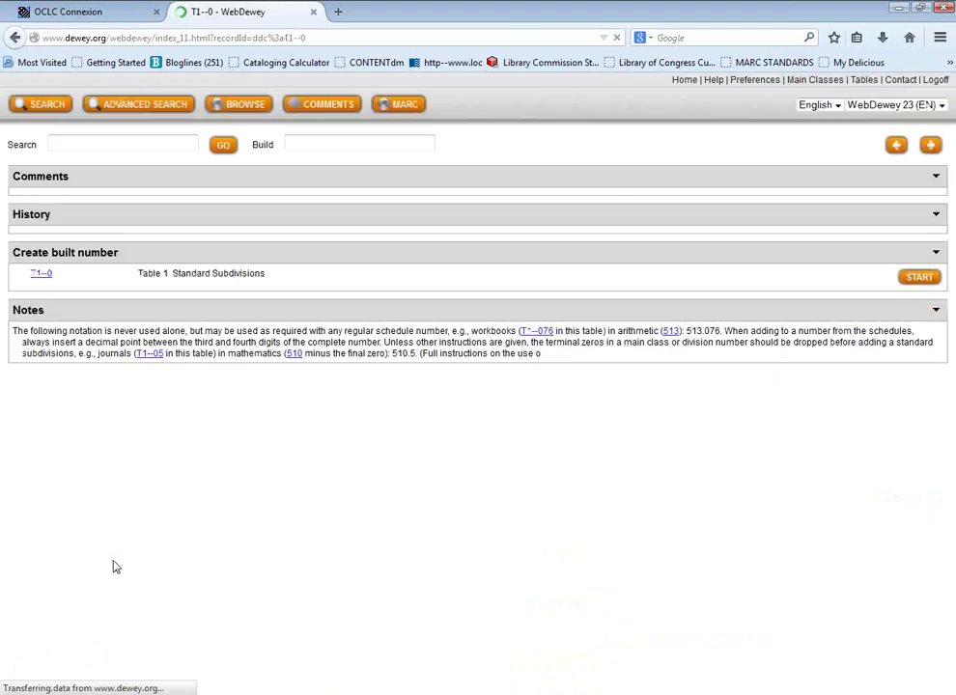
scroll(272, 503, down, 4)
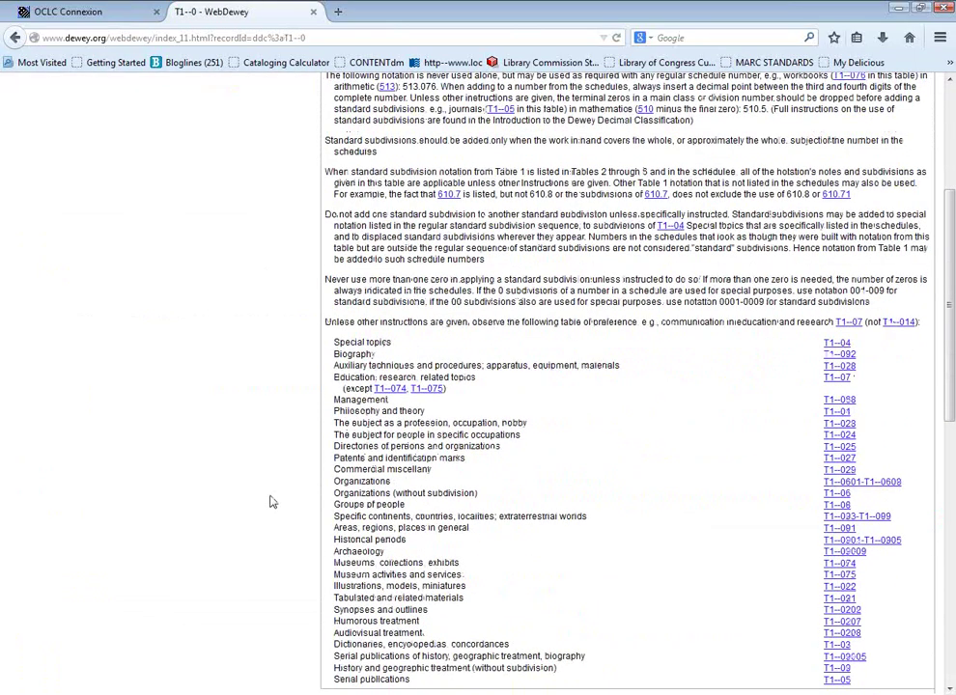
scroll(273, 503, down, 3)
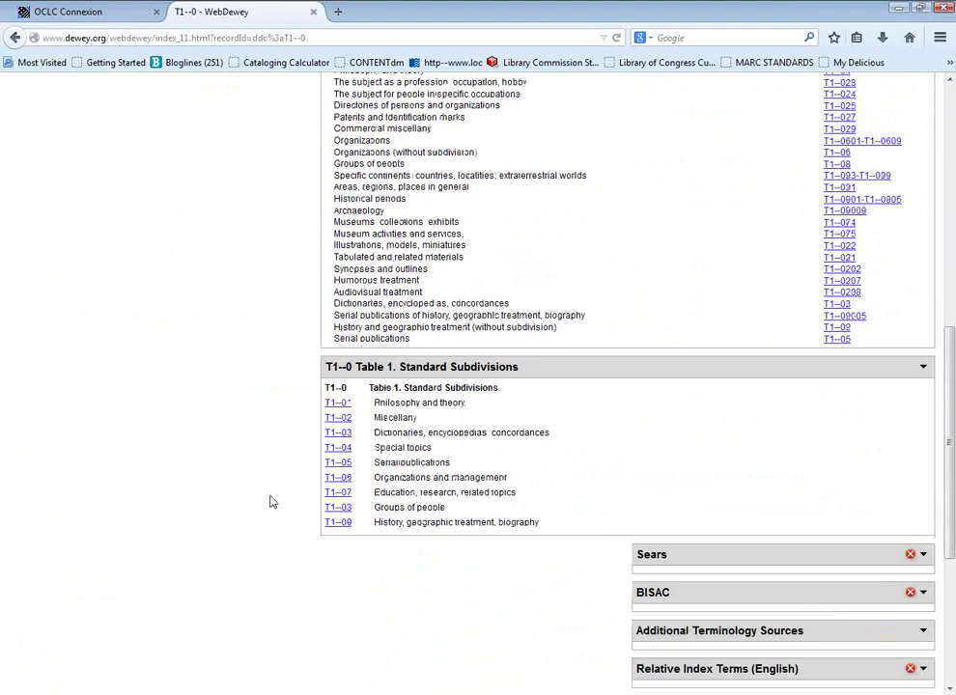
- Find "The subject as a profession, occupation, hobby" in Table 1's table of preference and open its T1--023 record
scroll(272, 502, up, 2)
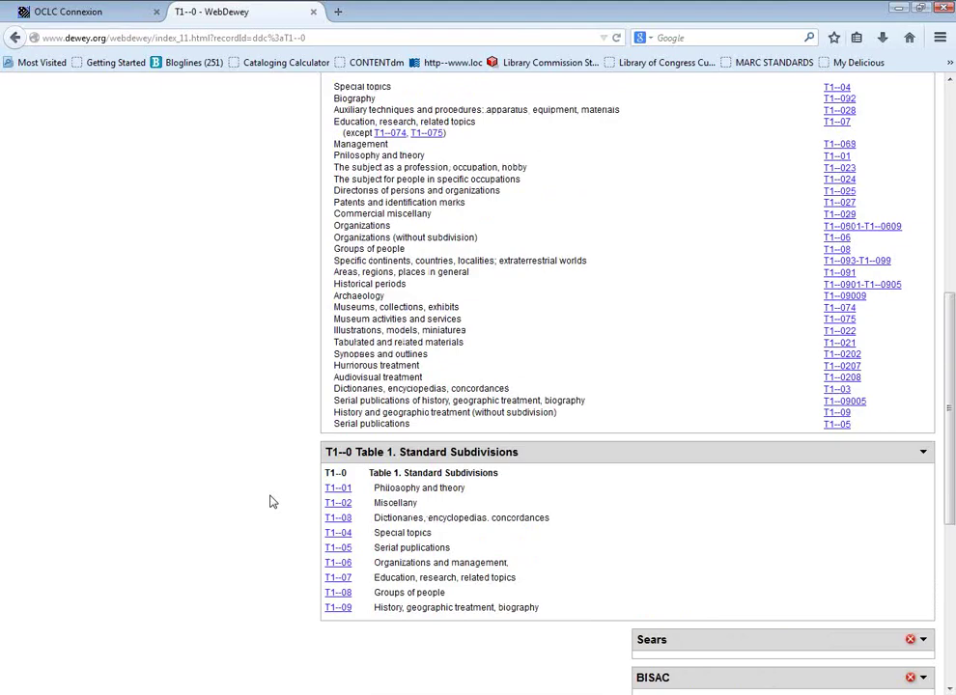
scroll(272, 502, up, 2)
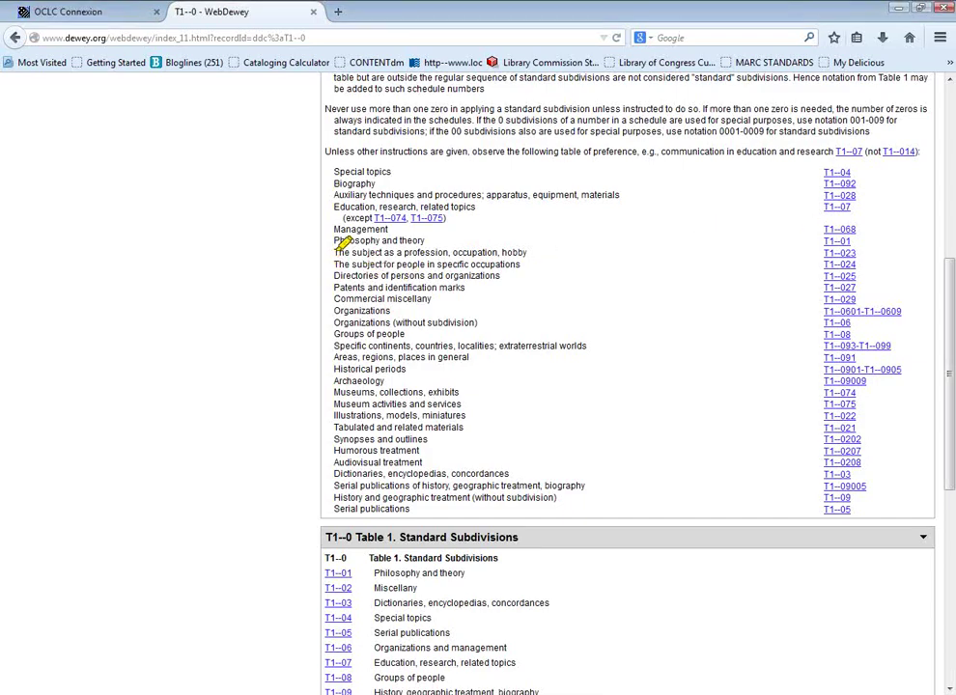
drag(334, 252, 534, 252)
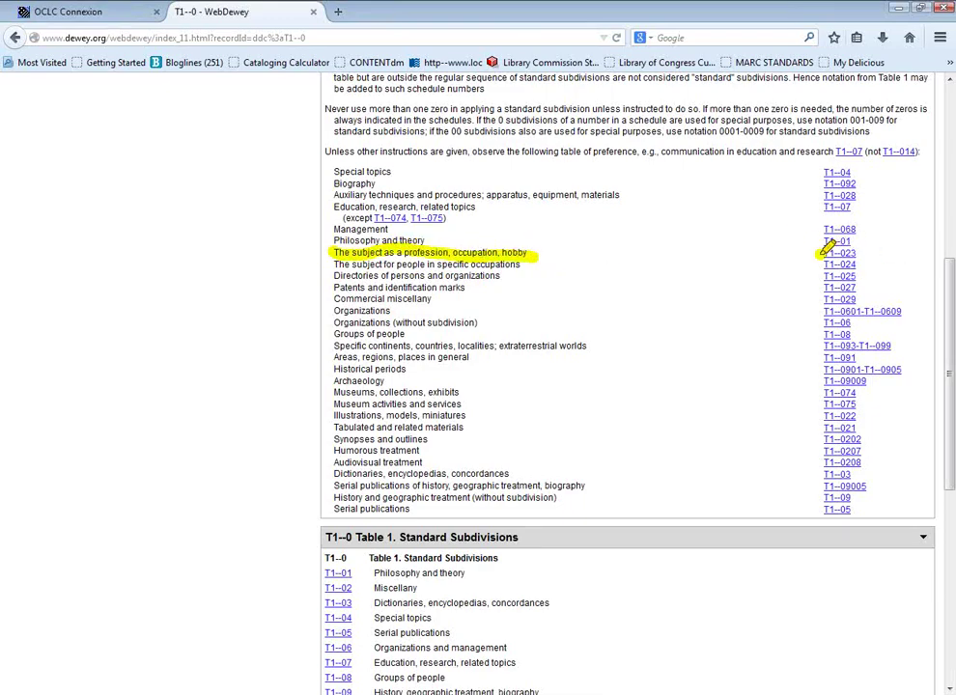
drag(817, 253, 866, 253)
click(839, 253)
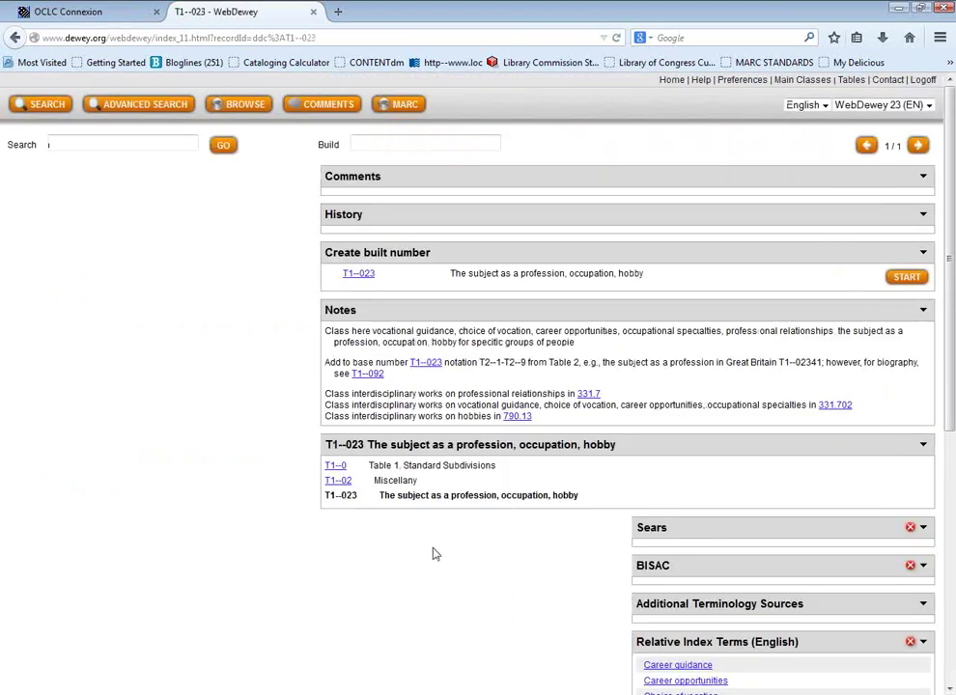
- Read the class-here notes of the T1--023 record and compare them with the answer for A Love of Language in Assignment2Answers.doc
scroll(437, 552, down, 3)
scroll(436, 553, up, 2)
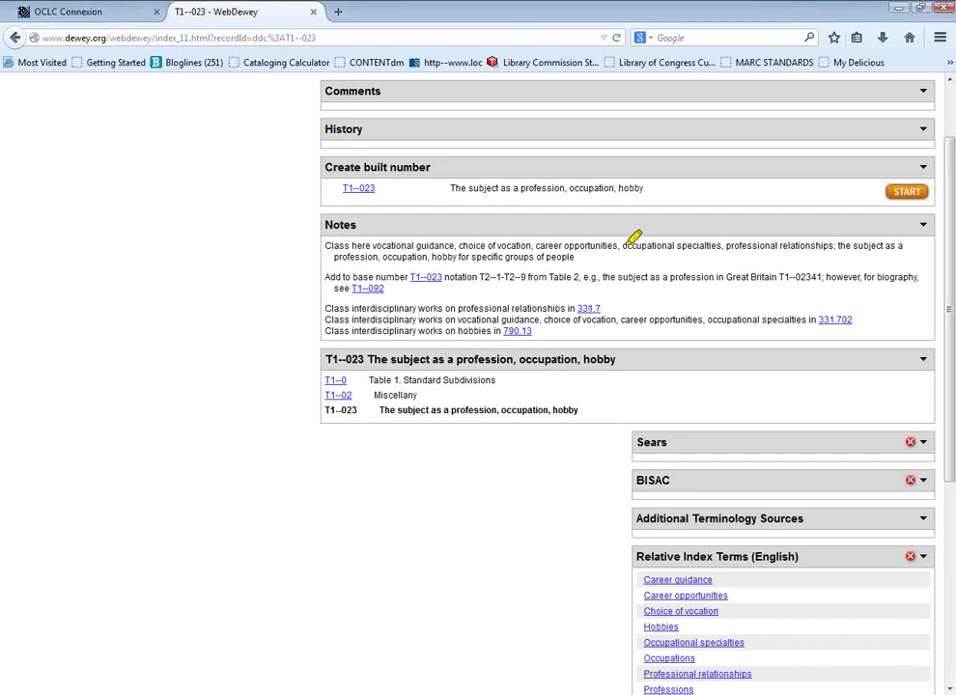
drag(375, 246, 873, 247)
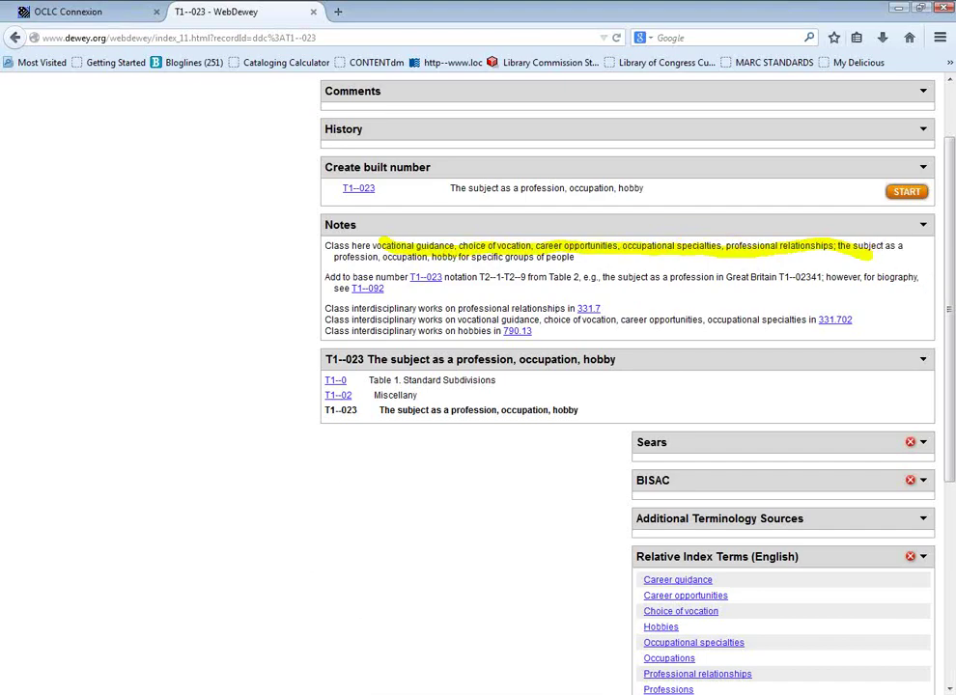
mouse_move(436, 649)
click(437, 685)
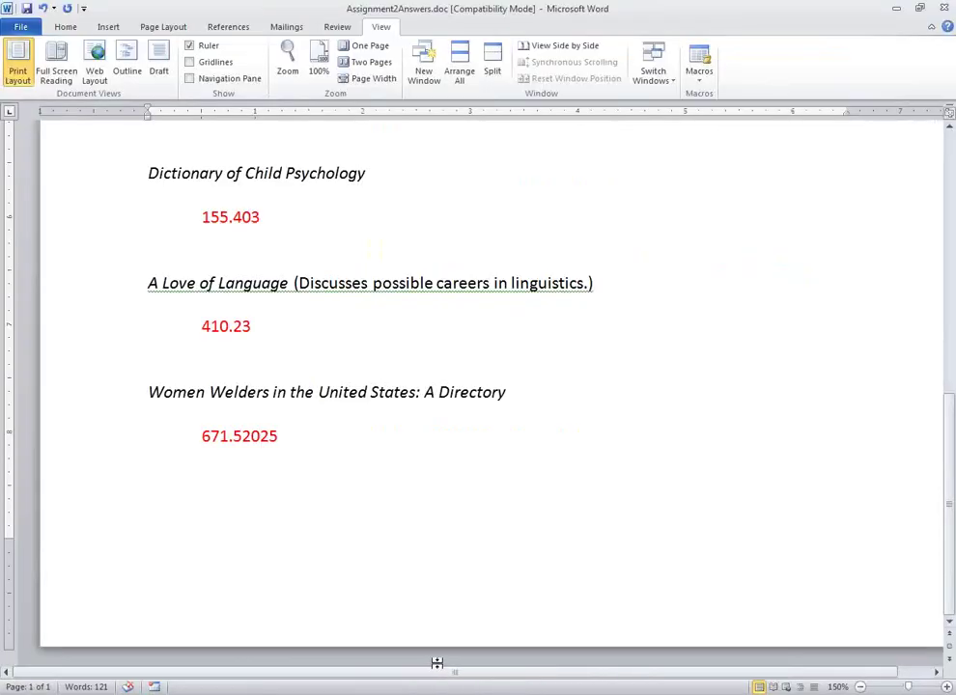
click(896, 10)
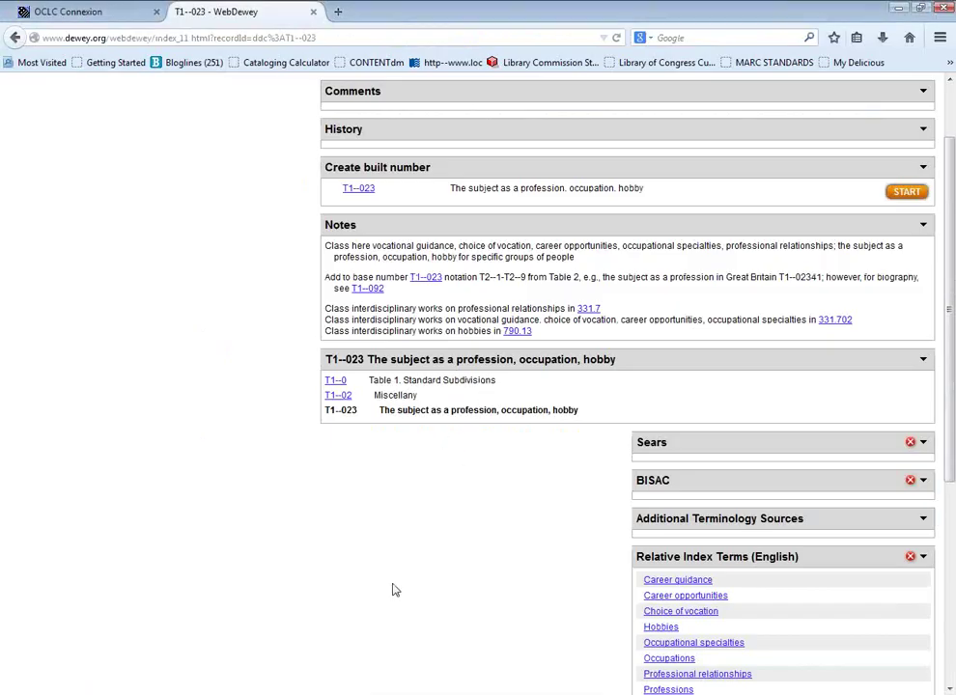
- Return to the 410 Linguistics record and open its 410.3-410.9 Standard subdivisions entry to examine the hierarchy
click(15, 37)
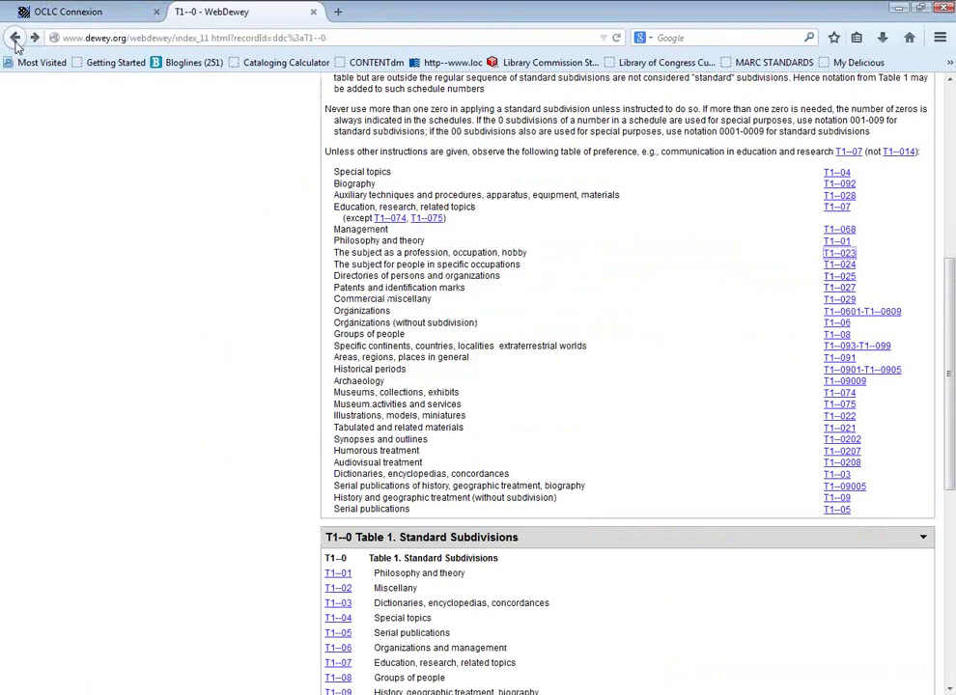
click(14, 40)
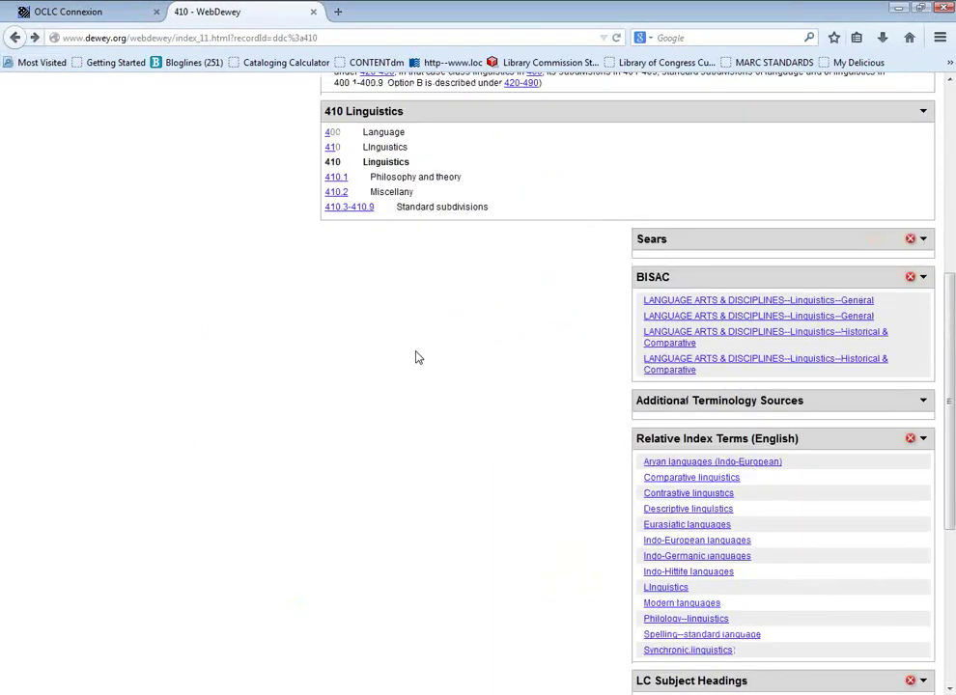
scroll(322, 305, up, 3)
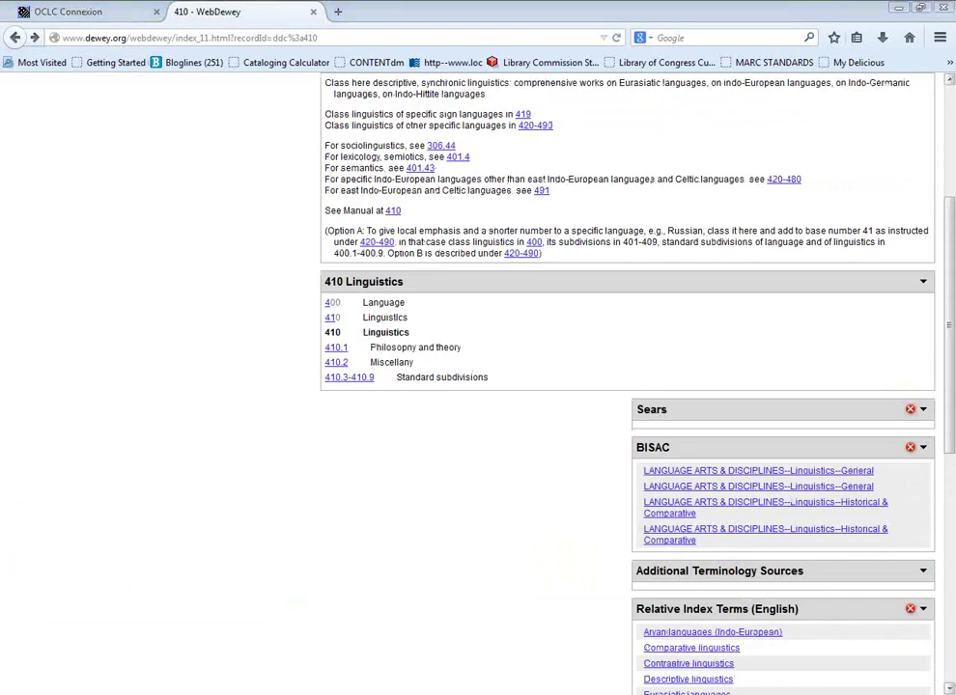
drag(312, 378, 379, 378)
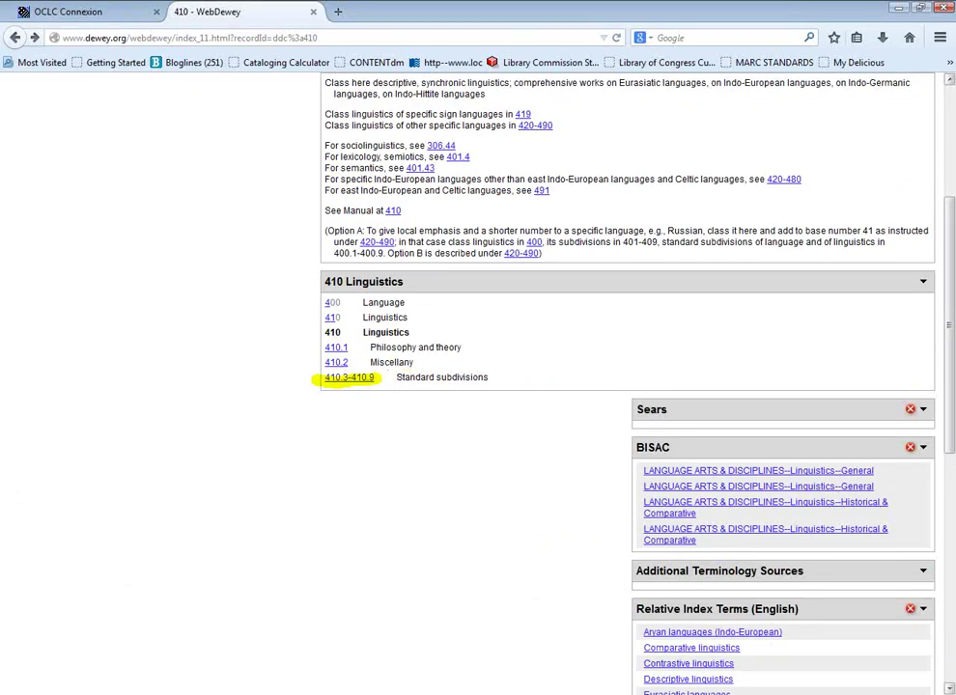
click(365, 377)
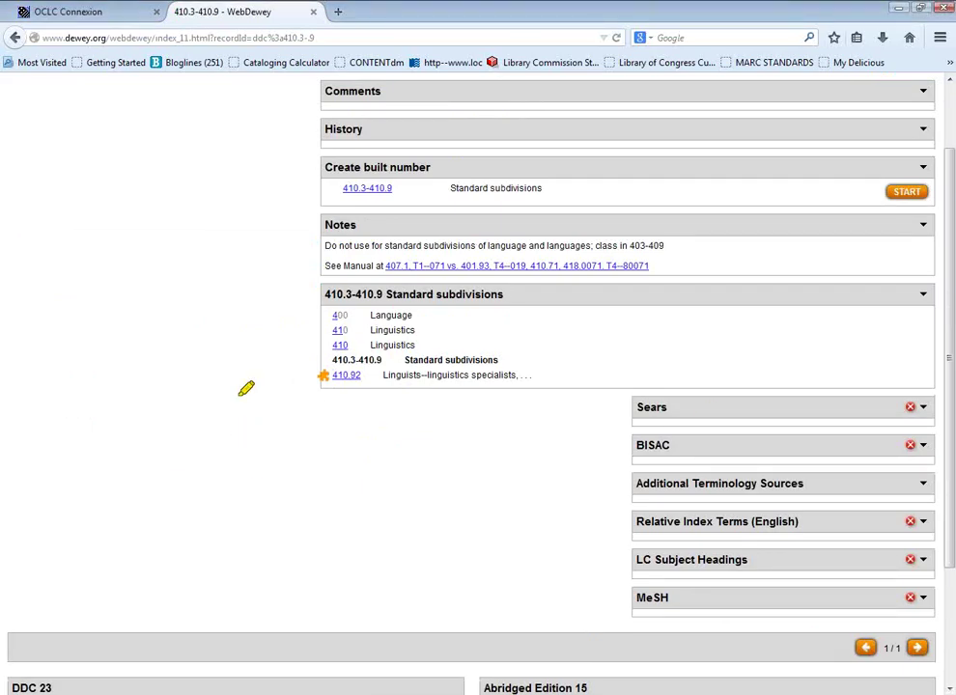
drag(333, 359, 512, 360)
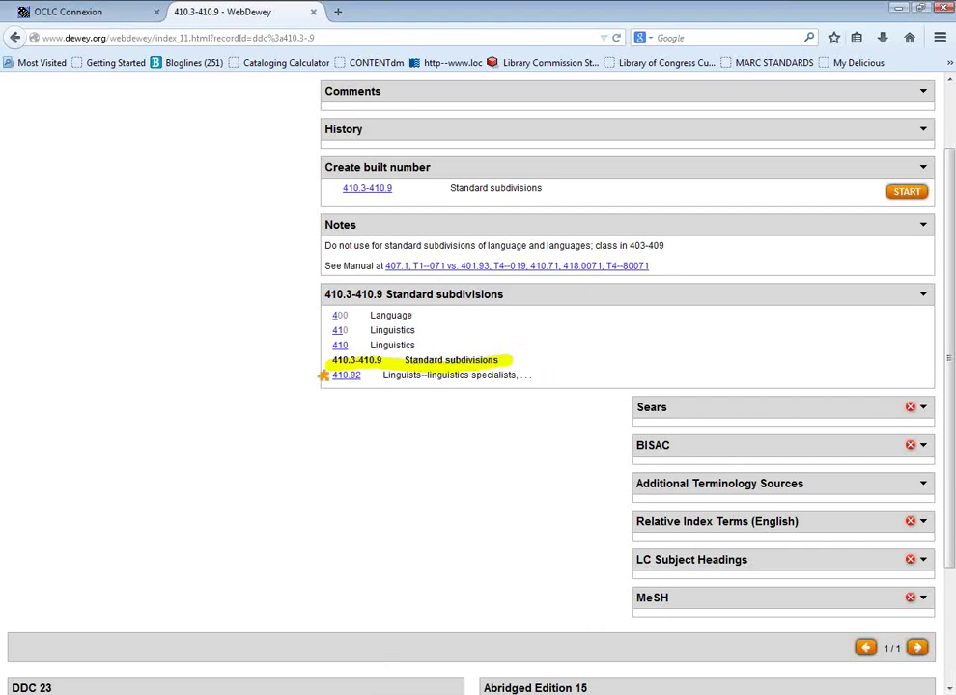
- Switch to Assignment2Answers.doc in Word and review the entries for A Love of Language and Women Welders in the United States: A Directory
click(427, 686)
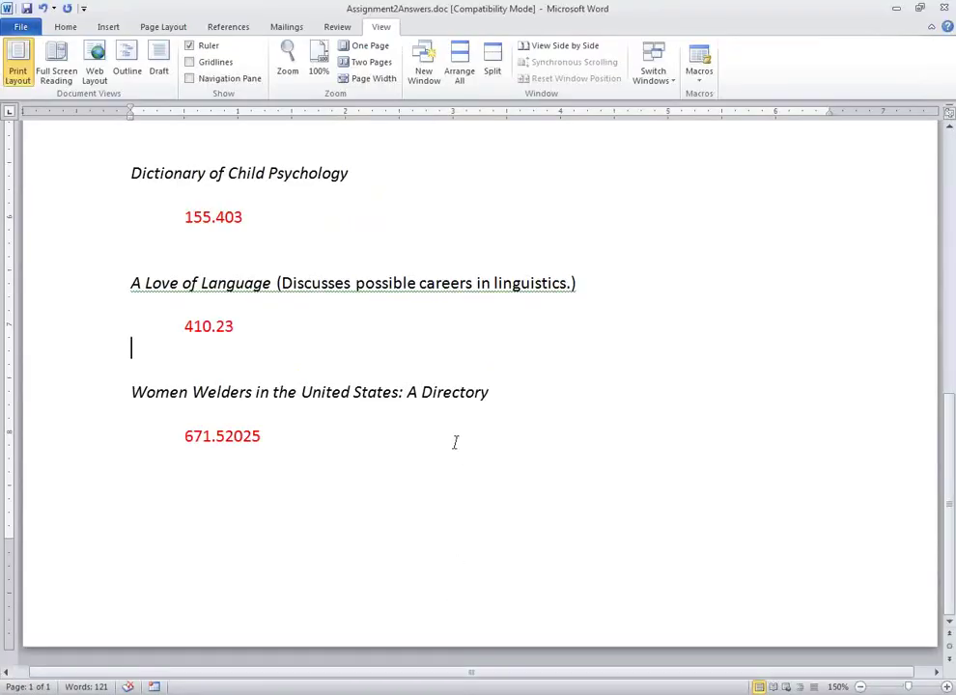
click(261, 326)
click(384, 432)
click(522, 389)
- Switch back to WebDewey and browse the Relative Index for "welding"
key(alt+Tab)
scroll(259, 294, up, 2)
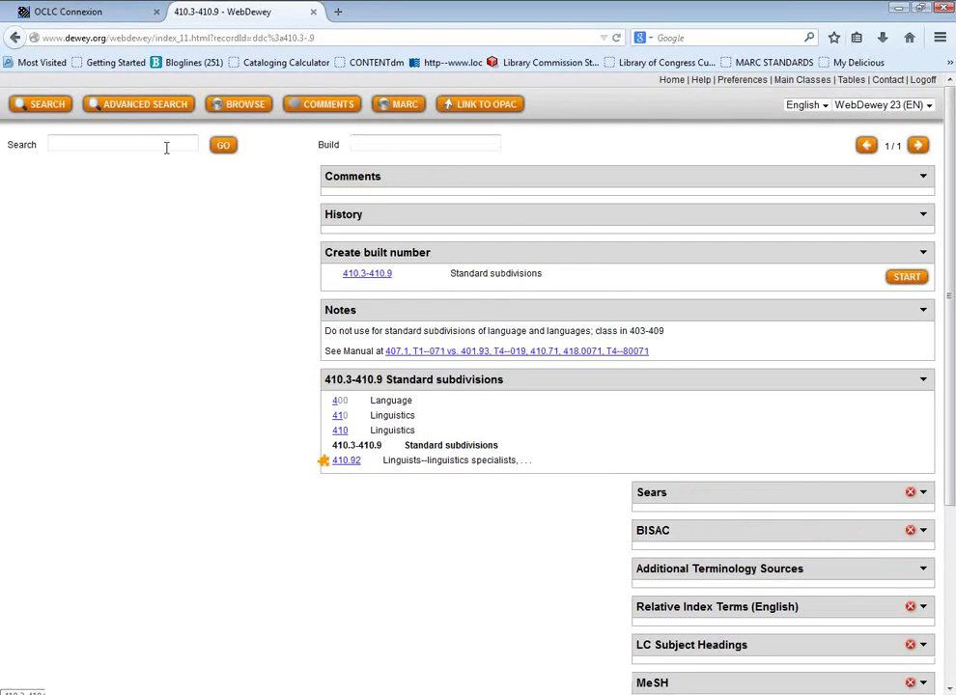
click(246, 108)
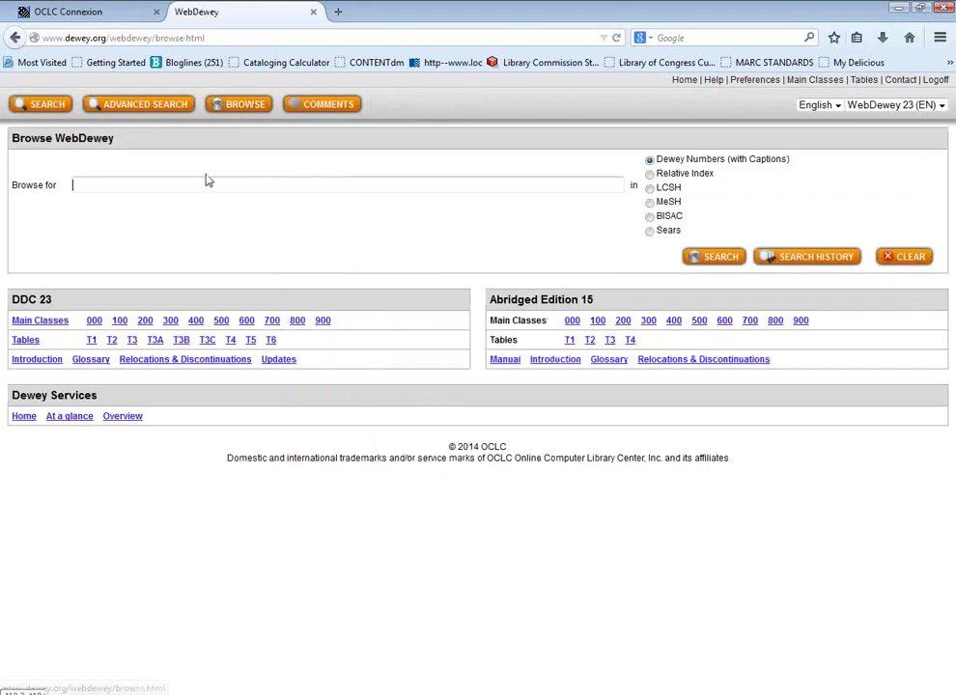
text(welding)
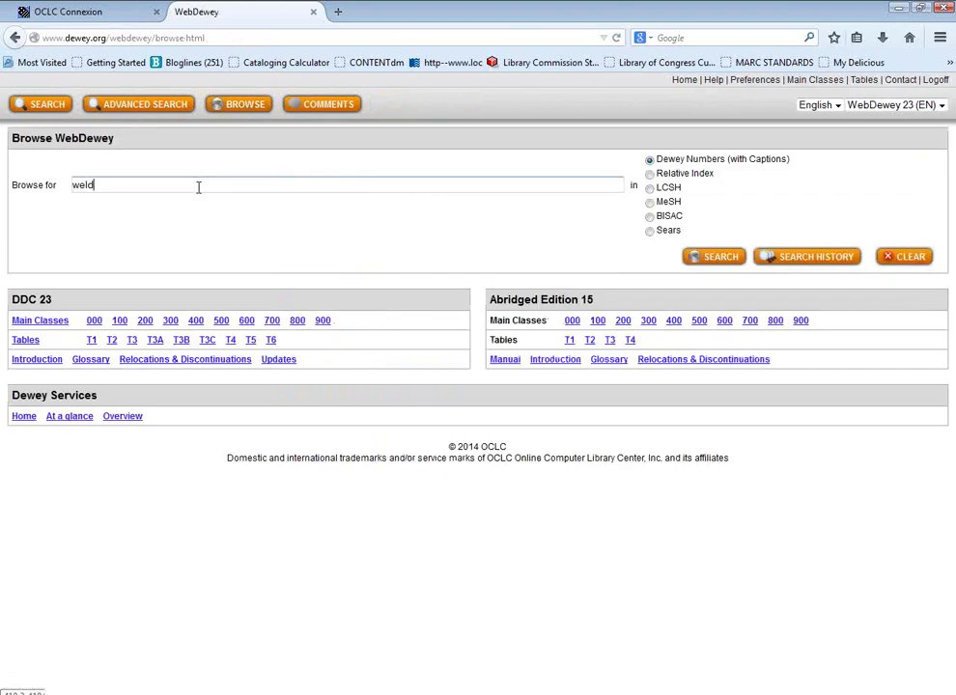
click(650, 174)
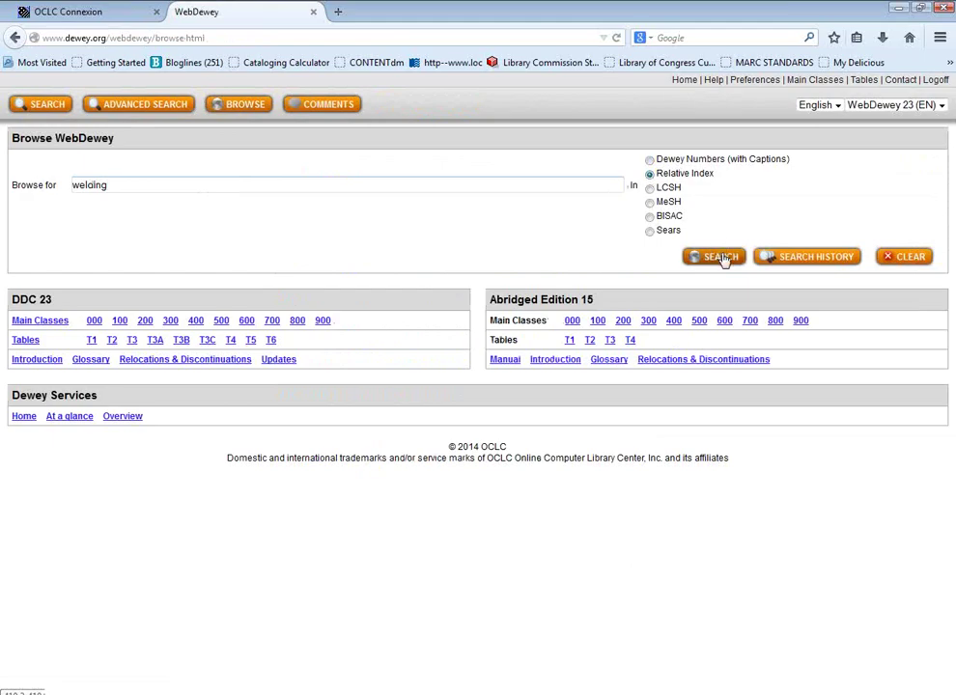
click(722, 257)
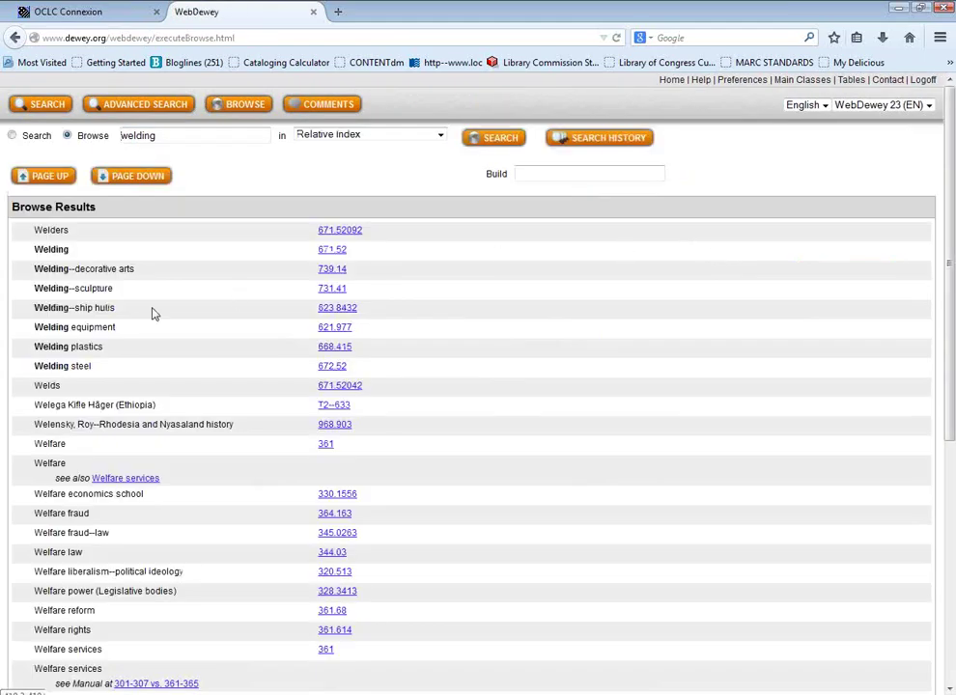
- Open the class record of the main Welding entry and examine the Welding and Welders lines in its hierarchy
click(323, 251)
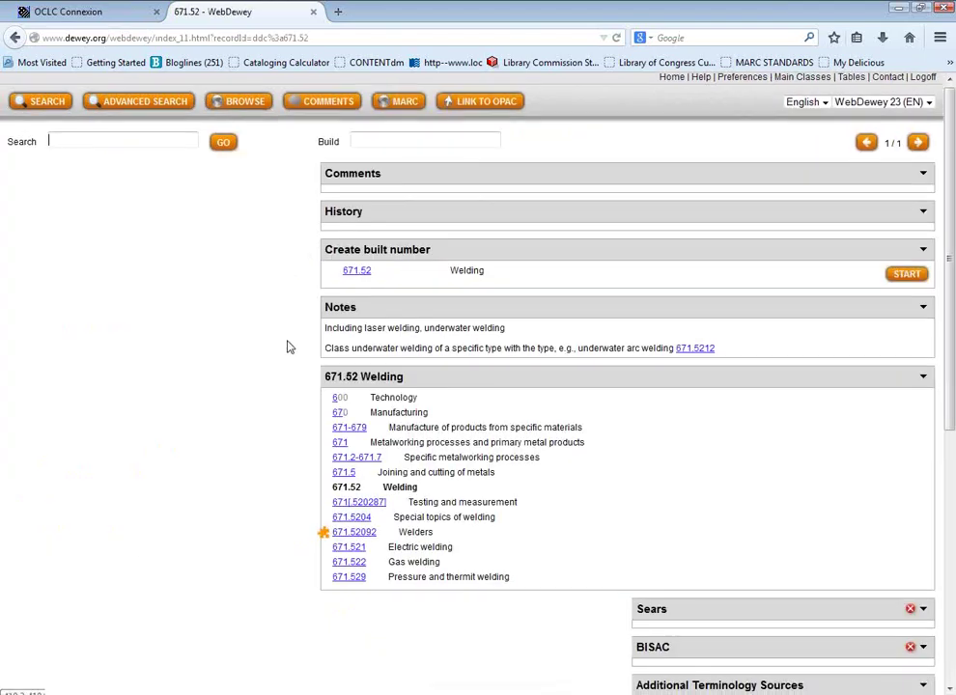
scroll(286, 347, down, 2)
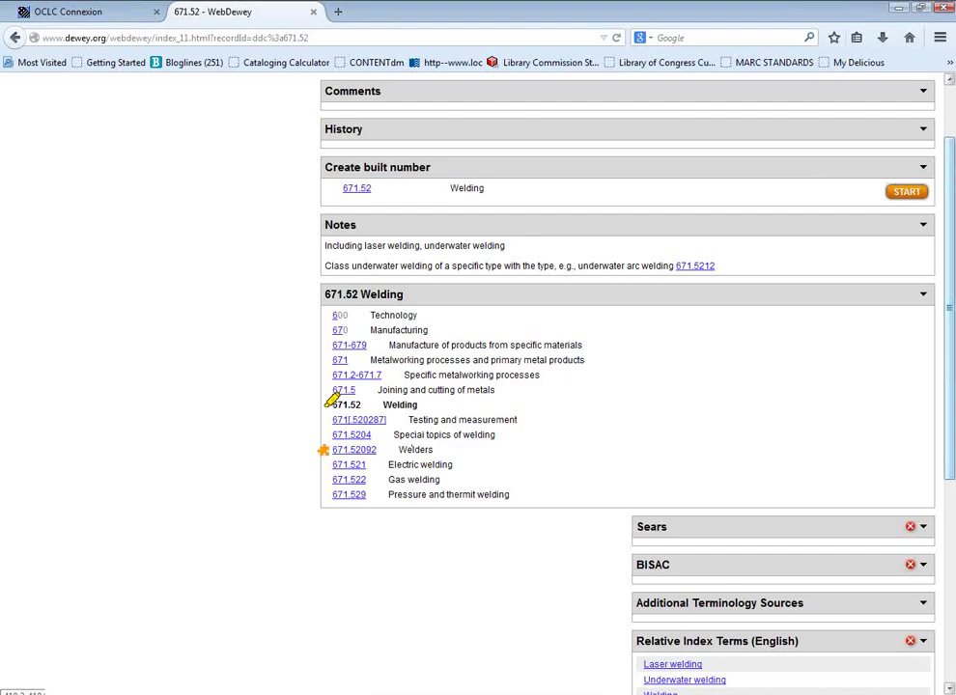
drag(320, 406, 428, 405)
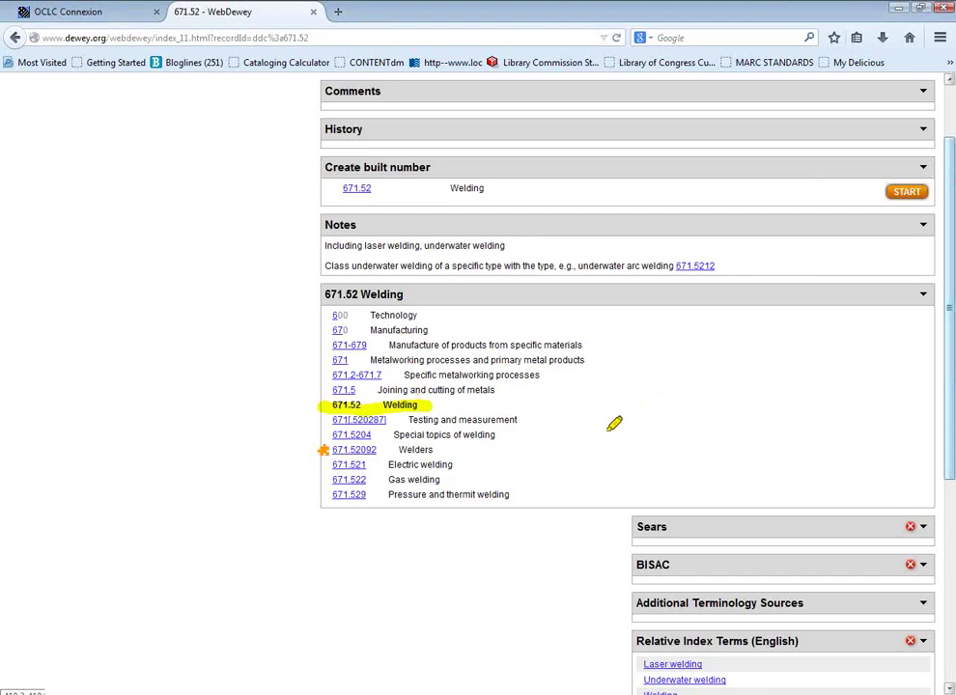
drag(321, 451, 443, 454)
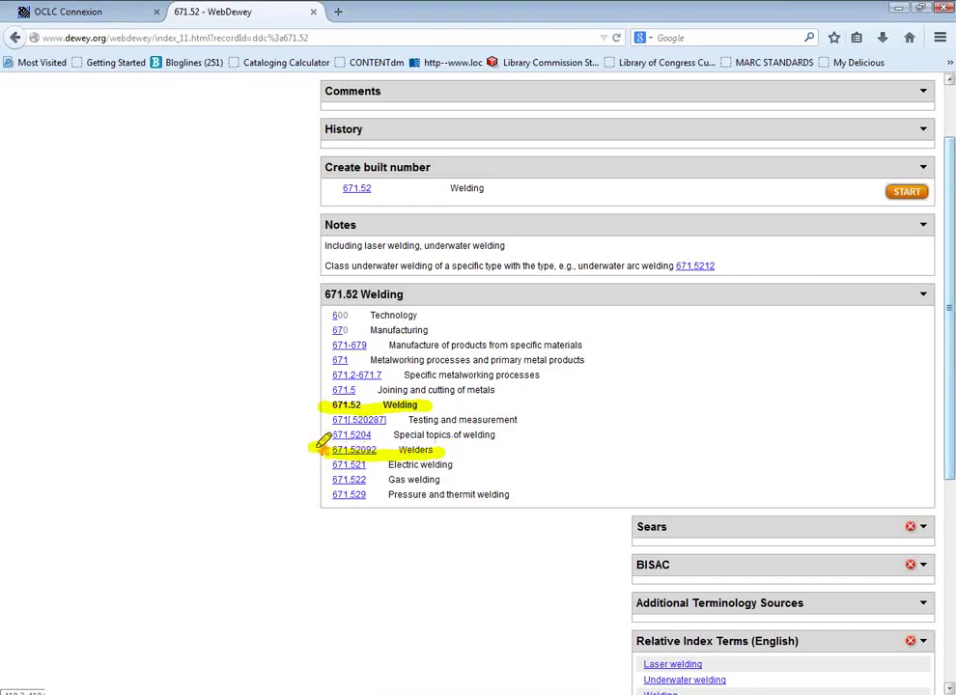
drag(326, 444, 318, 448)
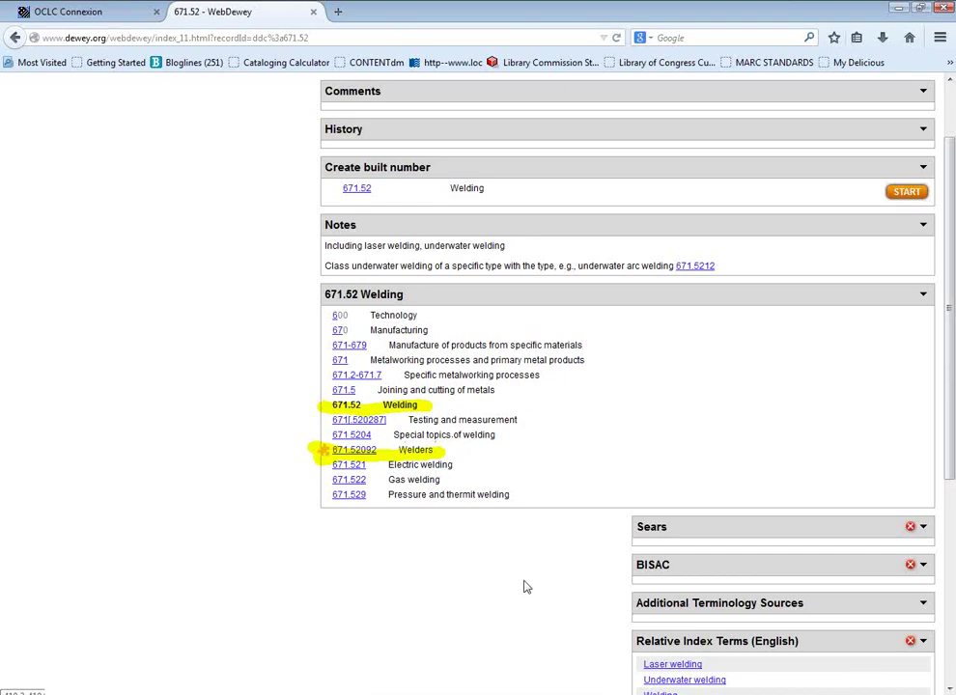
- Open DDC 23 Table 1 from the Welding record and go to its table of preference
scroll(487, 561, down, 3)
scroll(488, 561, down, 3)
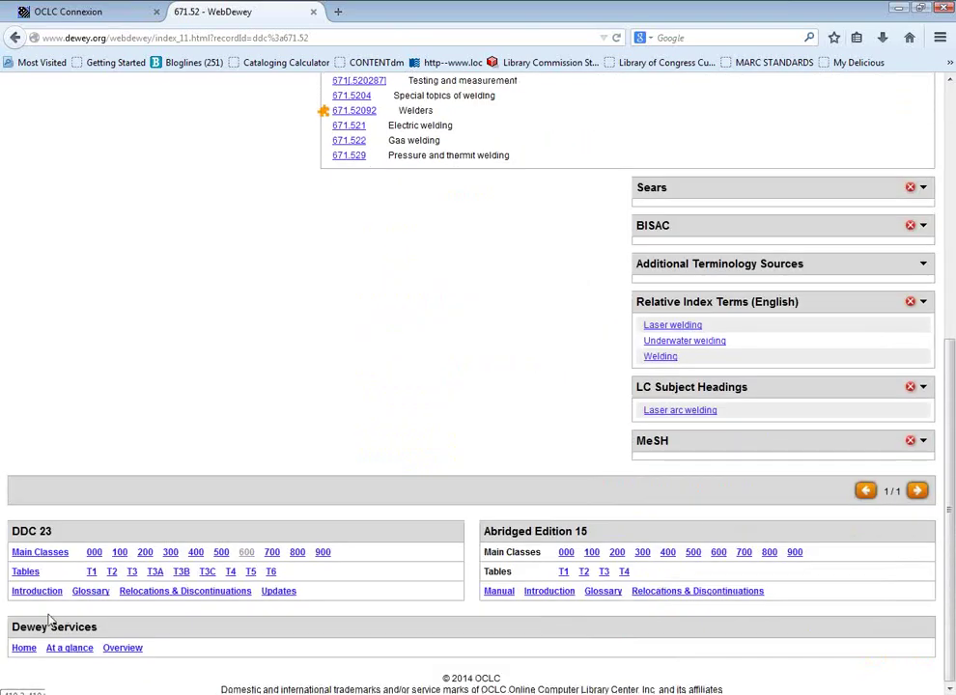
click(92, 572)
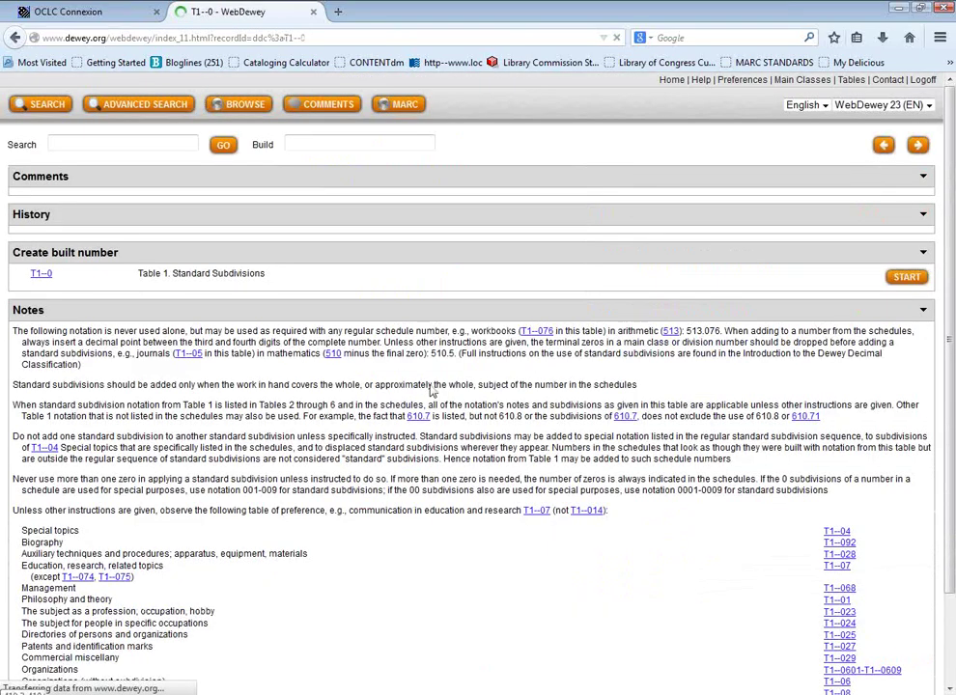
scroll(472, 502, down, 2)
scroll(473, 501, down, 4)
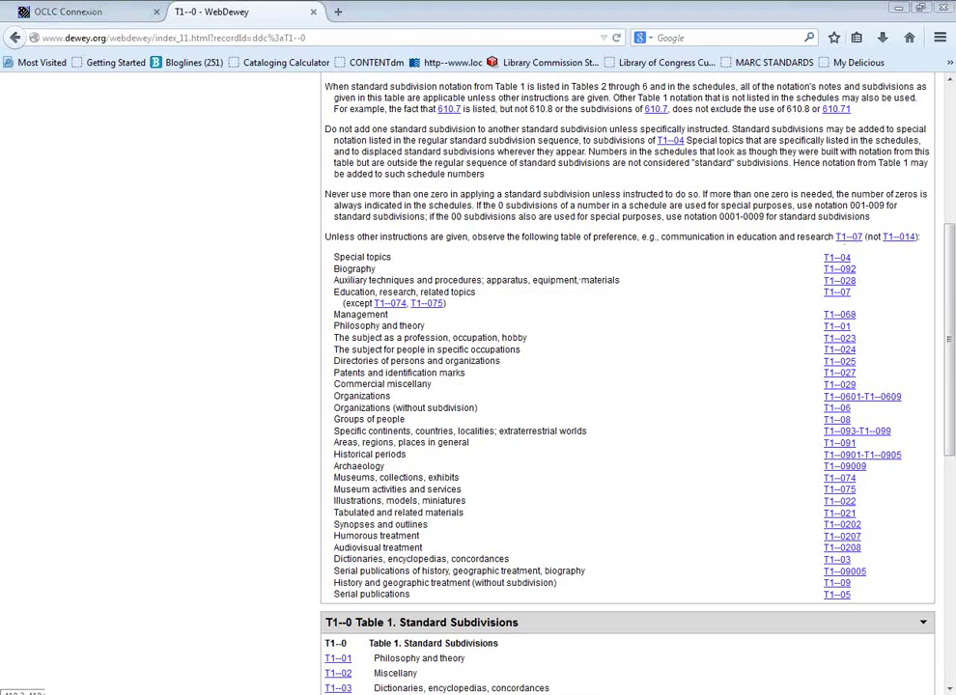
- Compare the positions and notations of "Directories of persons and organizations" and "Biography" in the table of preference
drag(334, 361, 552, 363)
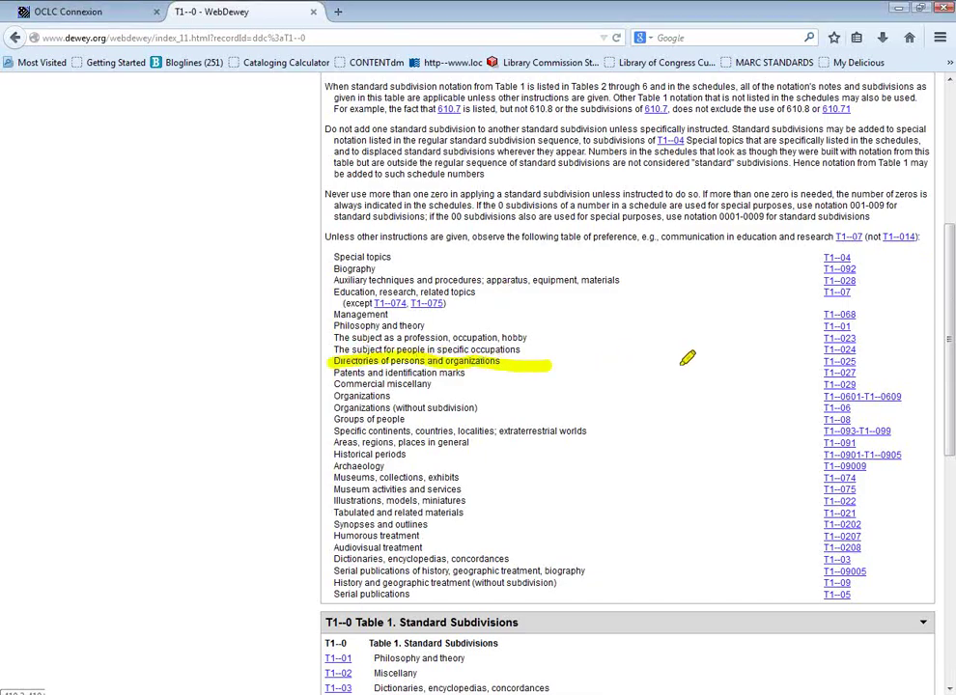
mouse_move(862, 357)
mouse_down()
mouse_move(830, 363)
mouse_move(851, 359)
mouse_up()
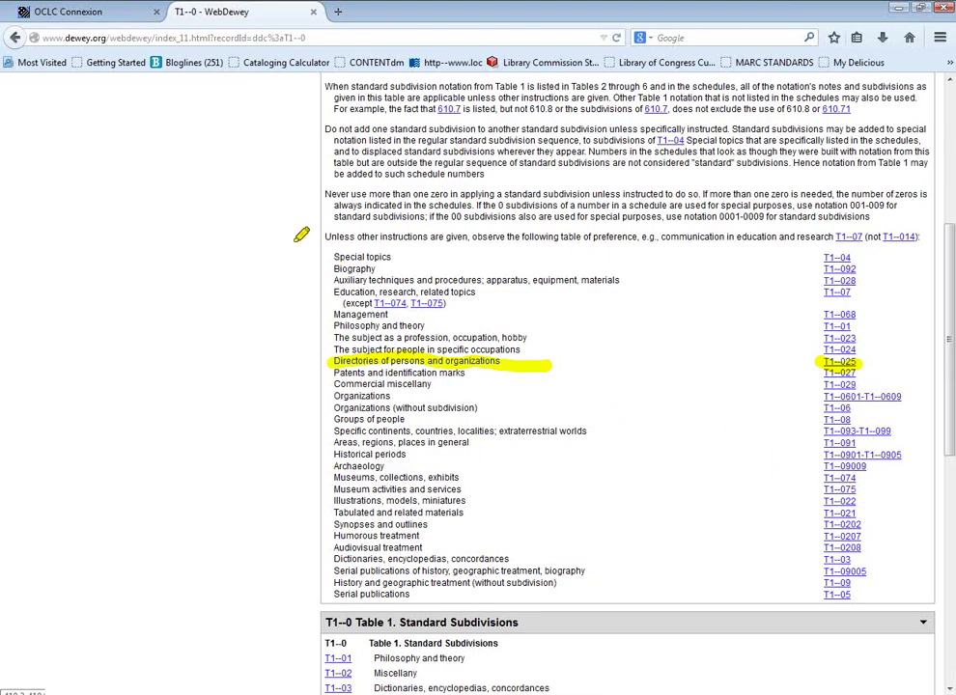
drag(334, 272, 425, 271)
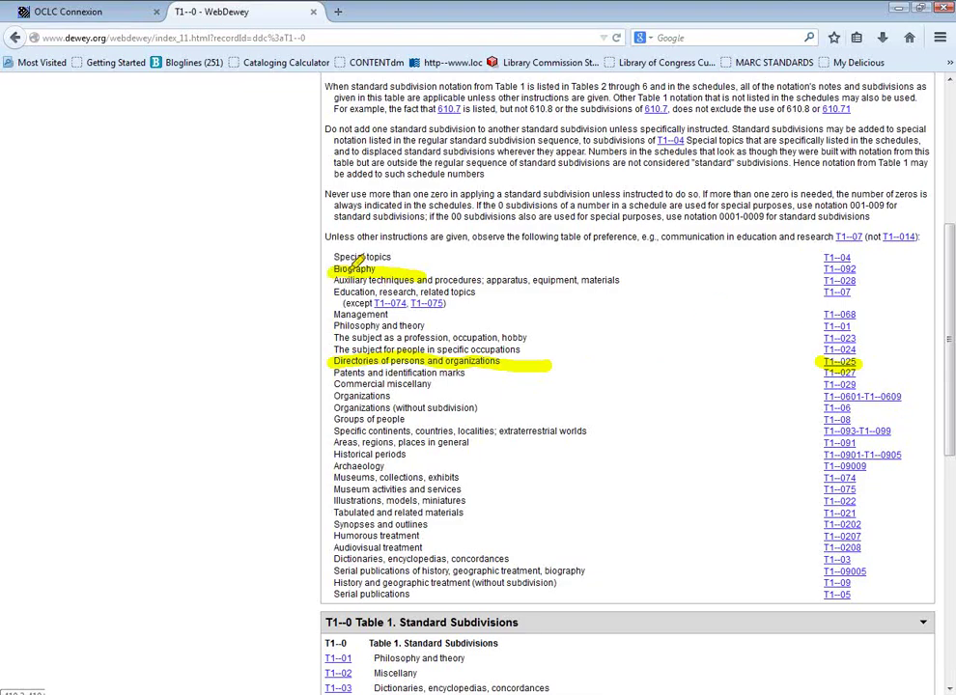
drag(816, 271, 866, 269)
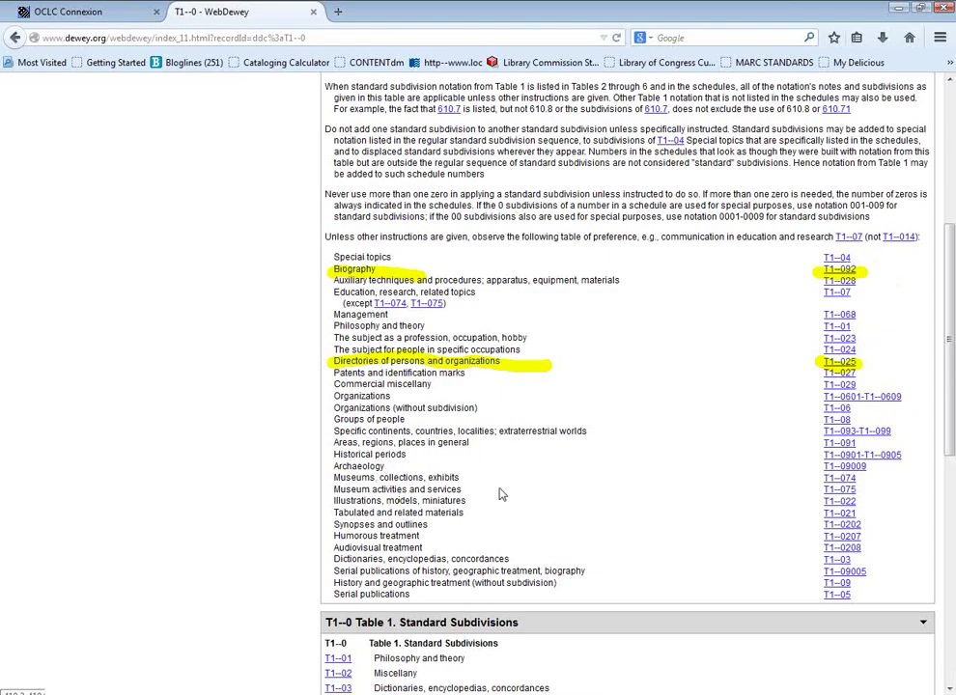
key(Escape)
- Open the T1--092 Biography record through T1--09 History, geographic treatment, biography, and examine its notes and subdivisions
scroll(541, 541, down, 3)
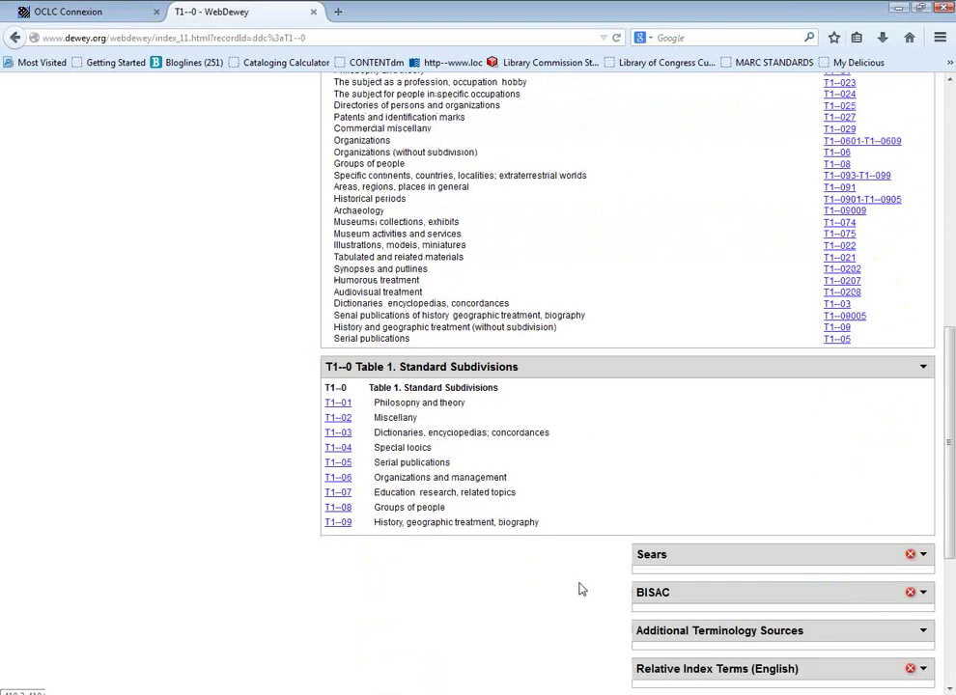
scroll(435, 628, up, 1)
click(347, 606)
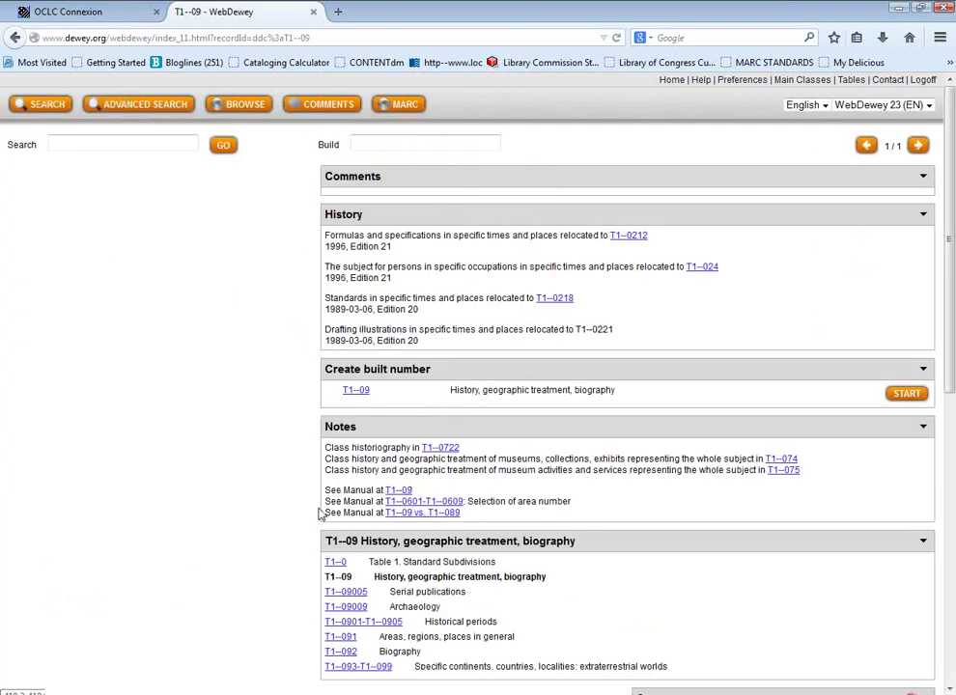
scroll(319, 514, down, 1)
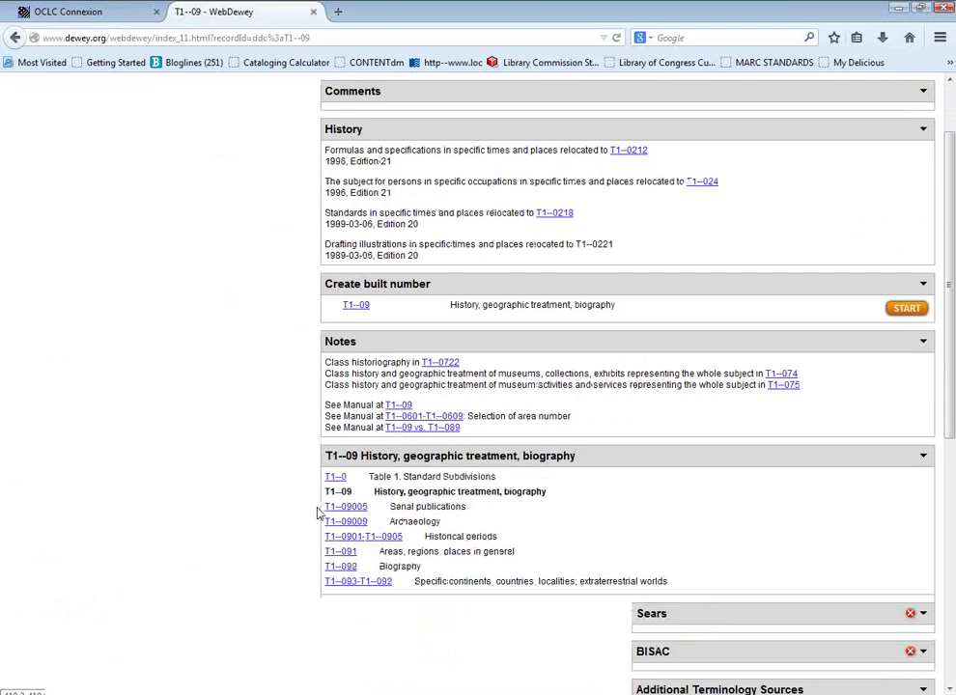
click(333, 567)
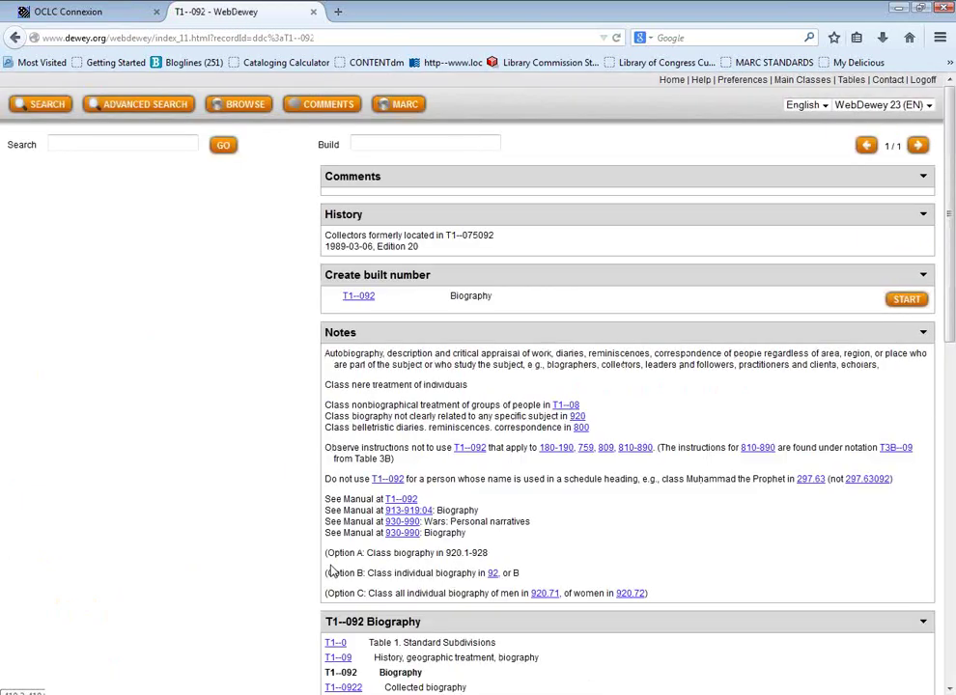
scroll(332, 571, down, 1)
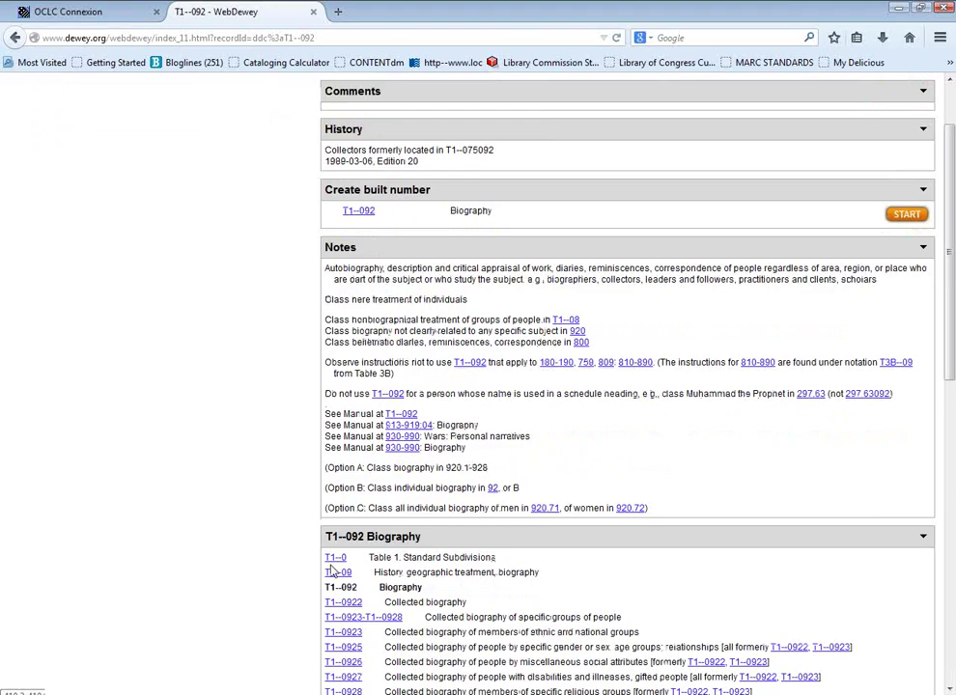
scroll(331, 570, down, 1)
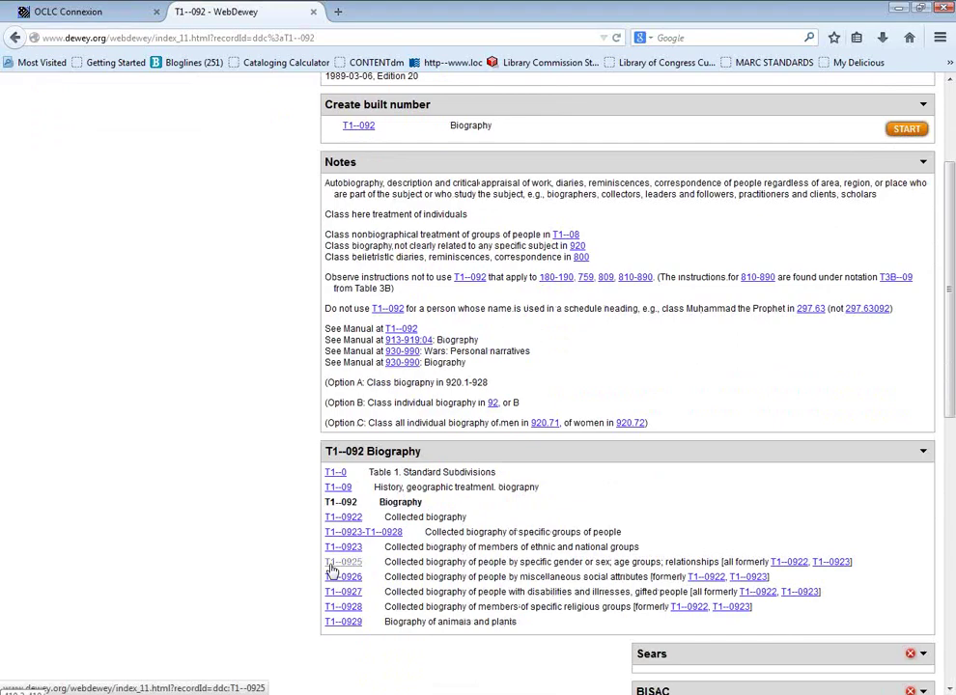
scroll(332, 569, up, 2)
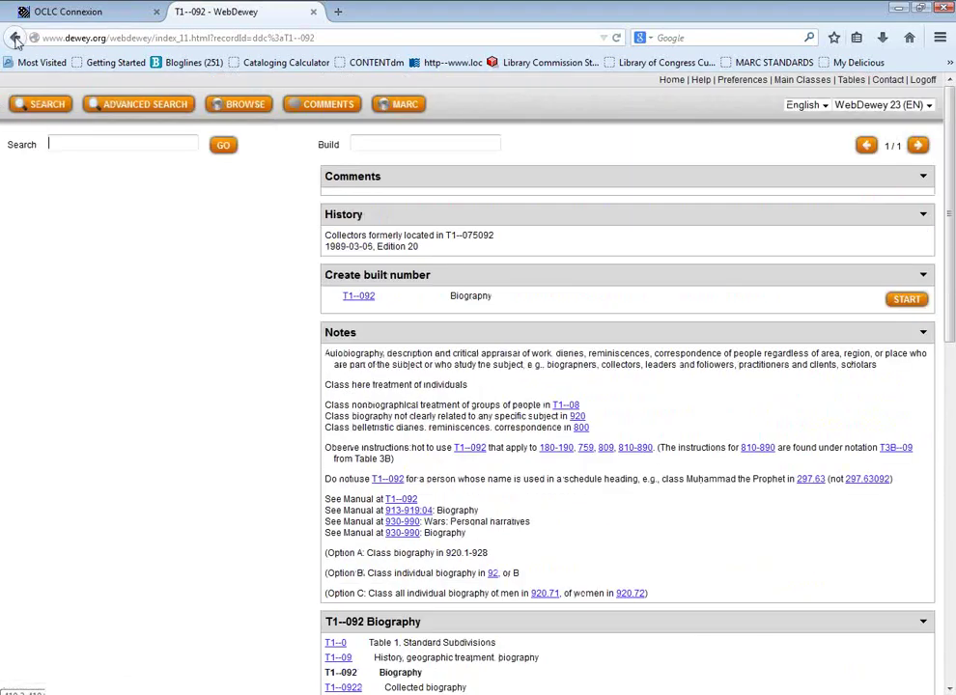
- Return to Table 1's table of preference and compare the entries "Directories of persons and organizations" (T1--025) and "Groups of people" (T1--08)
click(15, 38)
click(14, 39)
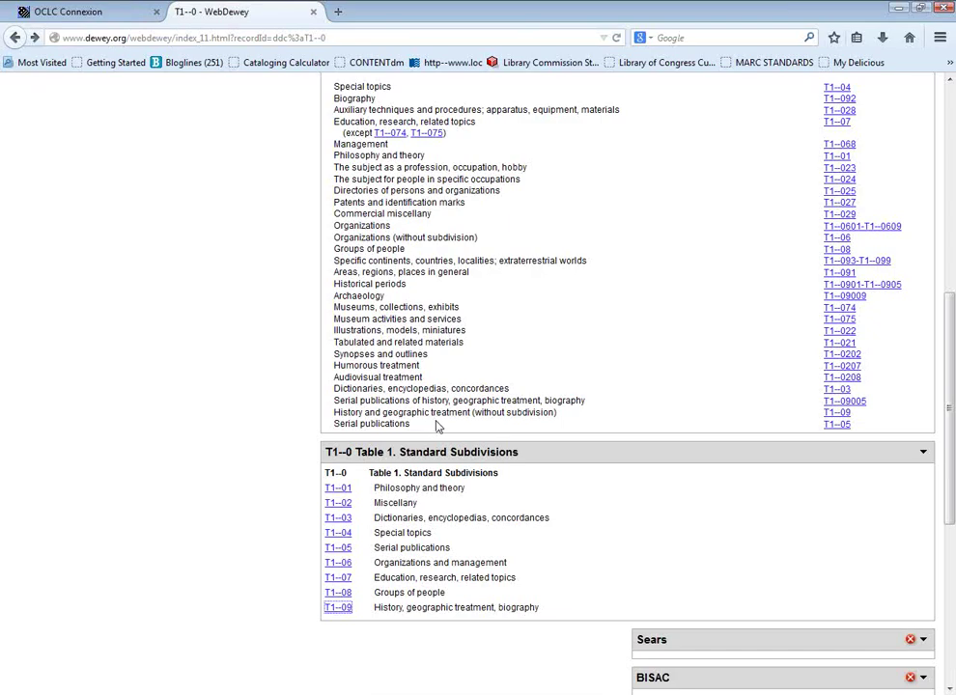
scroll(438, 425, up, 1)
scroll(438, 426, up, 1)
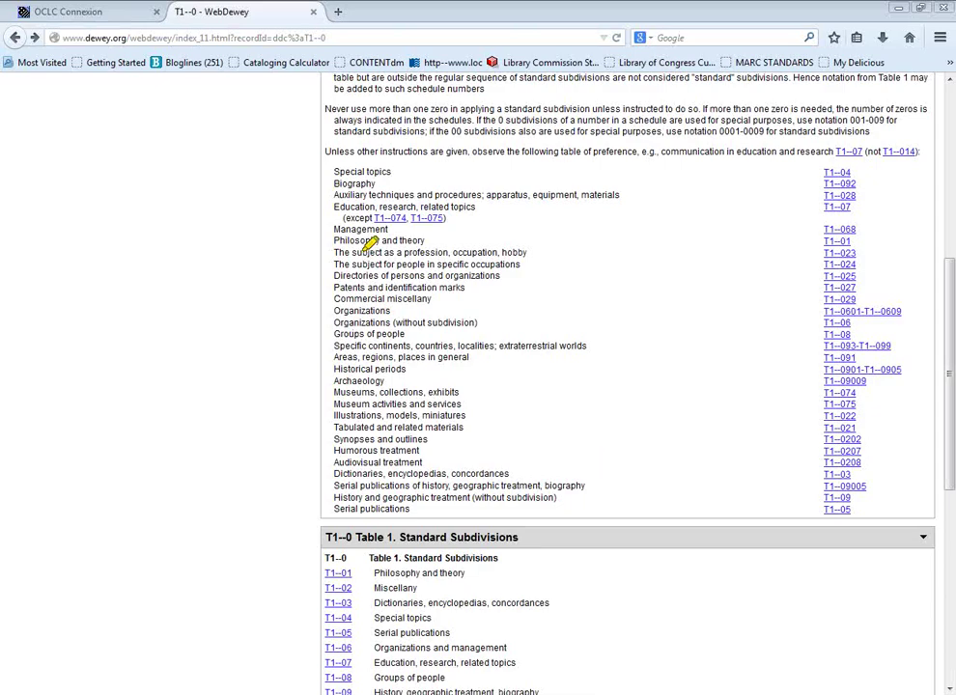
drag(335, 277, 855, 275)
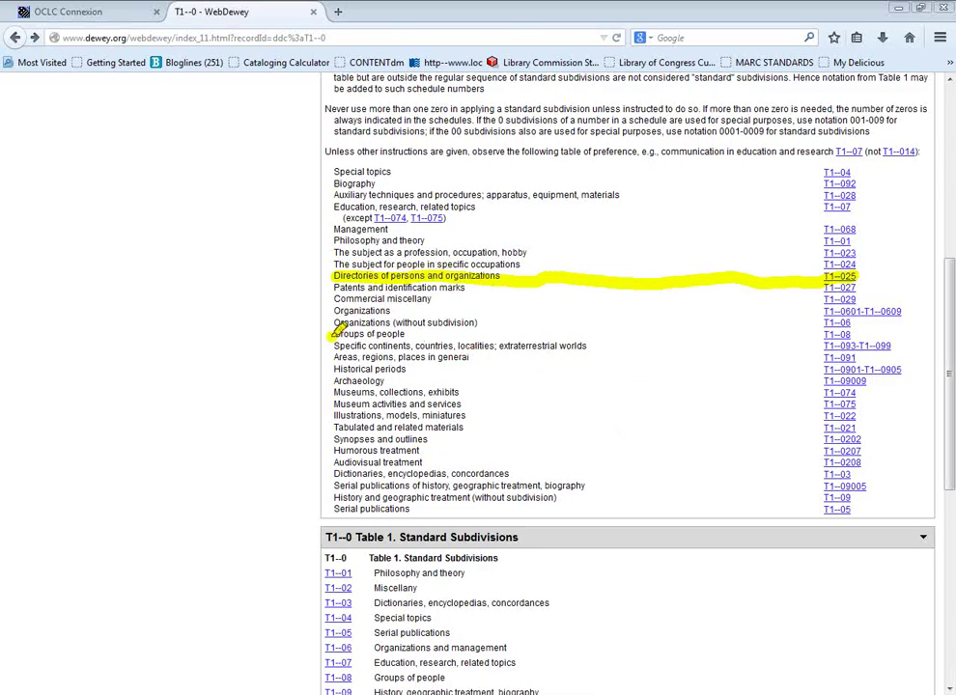
drag(330, 335, 417, 335)
drag(811, 334, 854, 334)
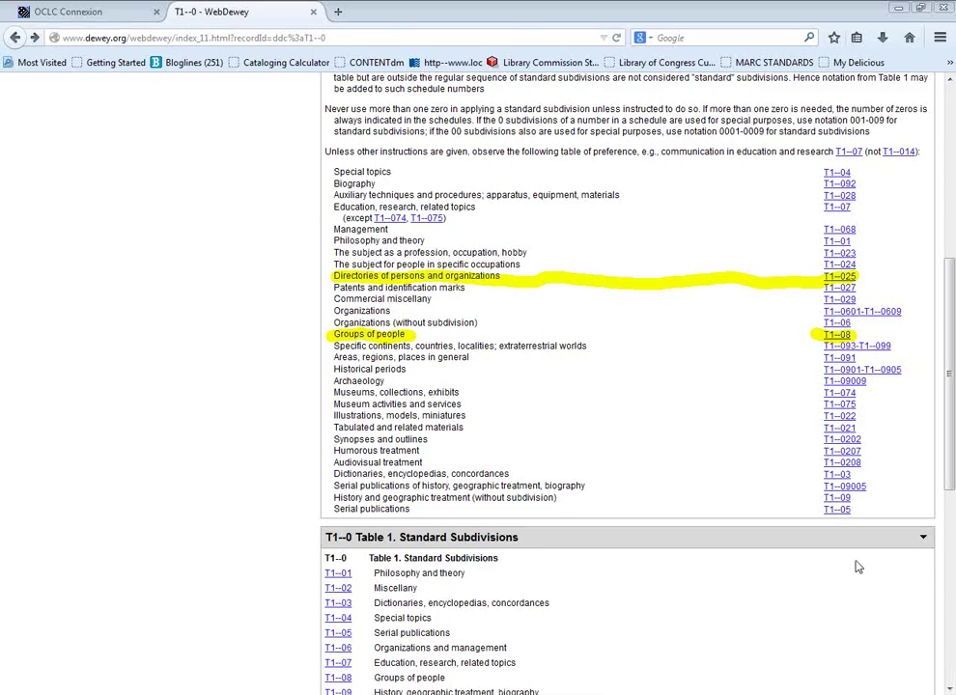
key(Escape)
- Switch to Assignment2Answers.doc in Word, check the answer for Women Welders in the United States: A Directory, and save the document
scroll(742, 469, down, 3)
scroll(743, 468, down, 5)
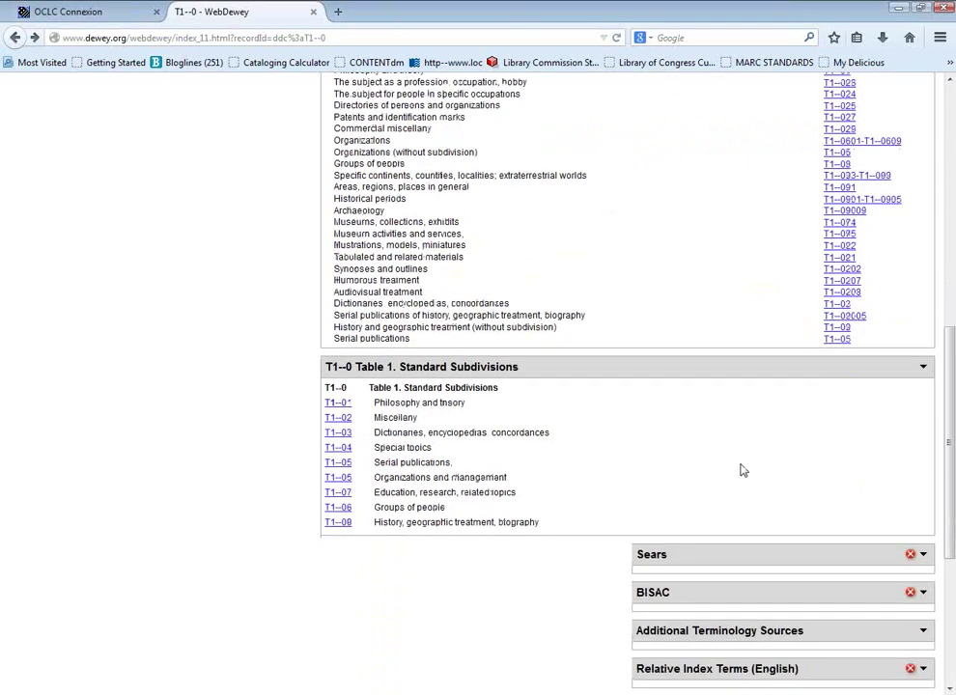
mouse_move(472, 653)
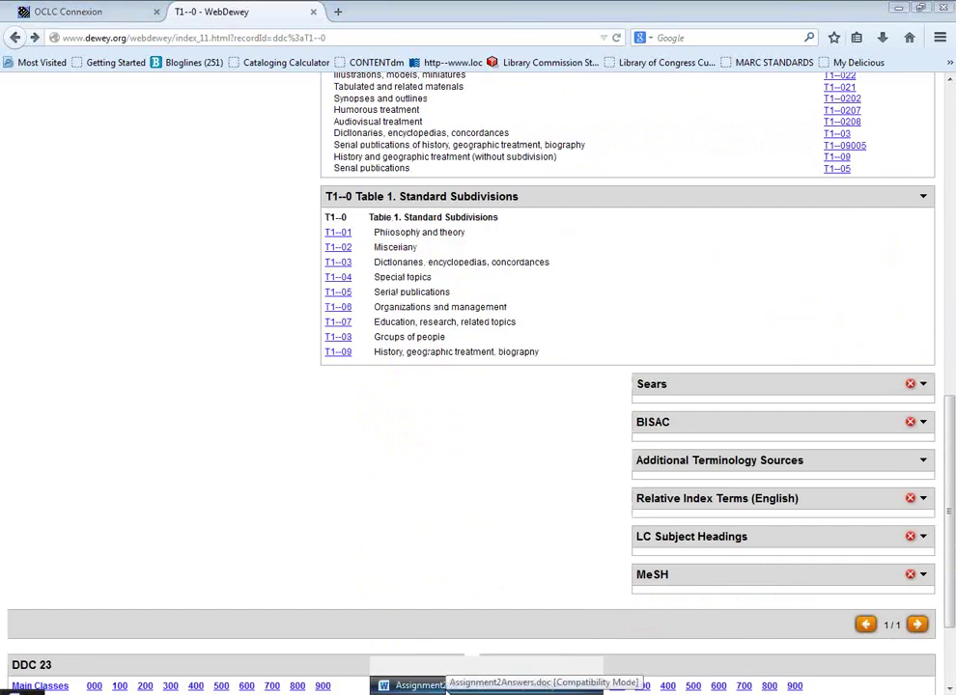
click(482, 685)
click(452, 434)
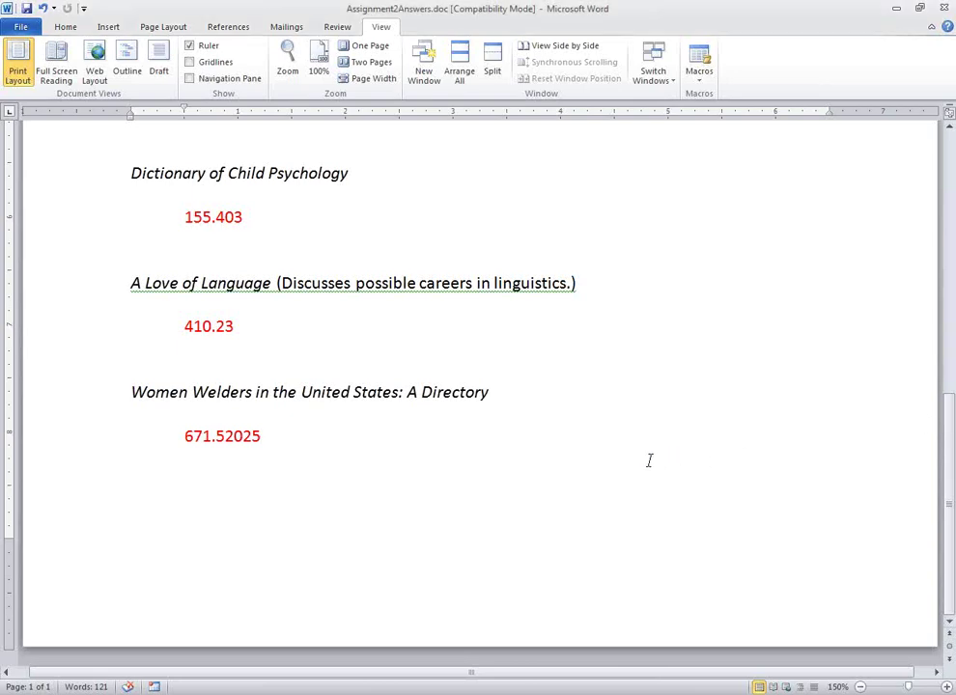
key(Return)
click(26, 7)
click(943, 10)
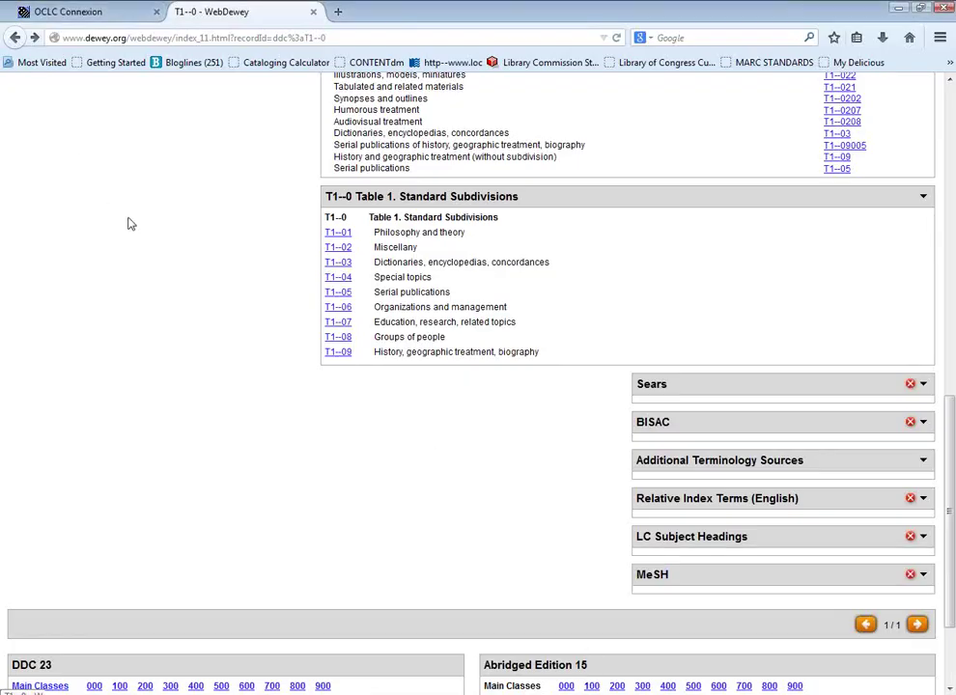
- Back in WebDewey, look over Table 1 and open its T1--09 History, geographic treatment, biography record
scroll(85, 137, up, 3)
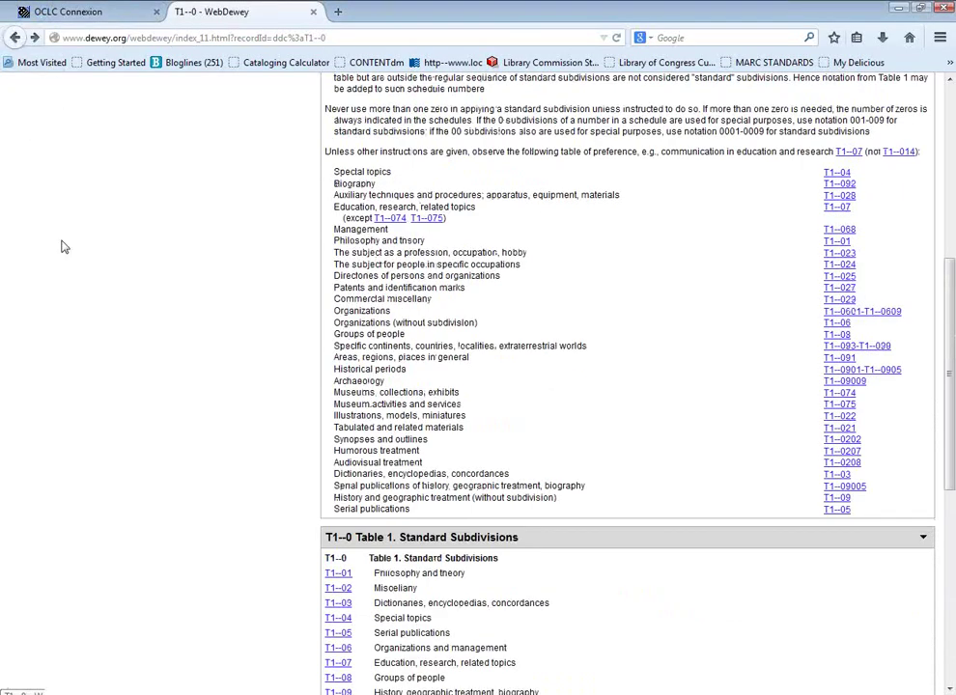
scroll(96, 374, down, 1)
scroll(97, 374, down, 3)
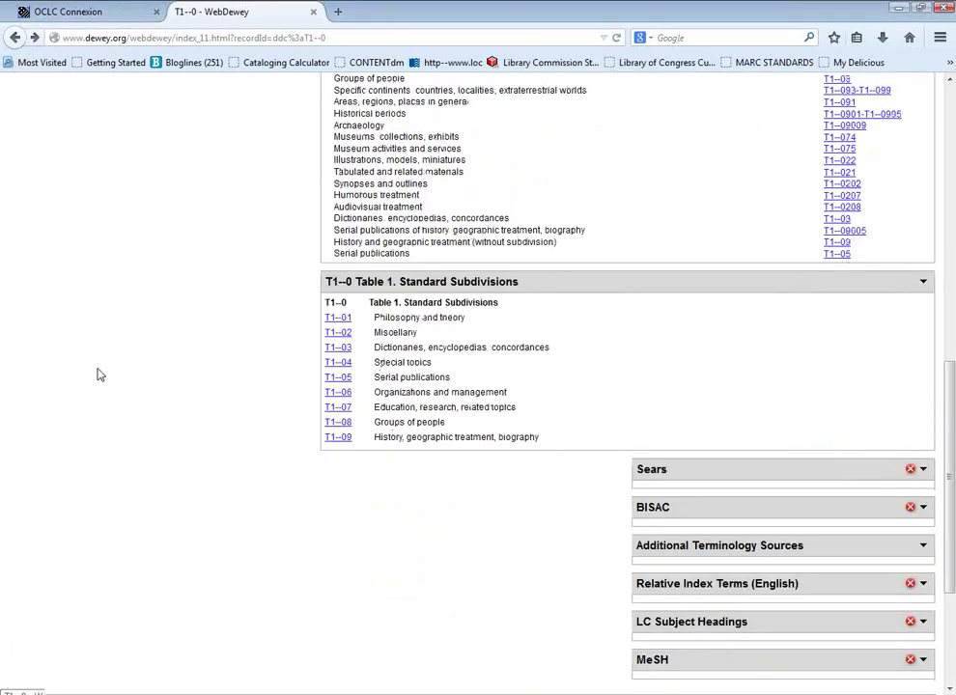
scroll(330, 563, up, 1)
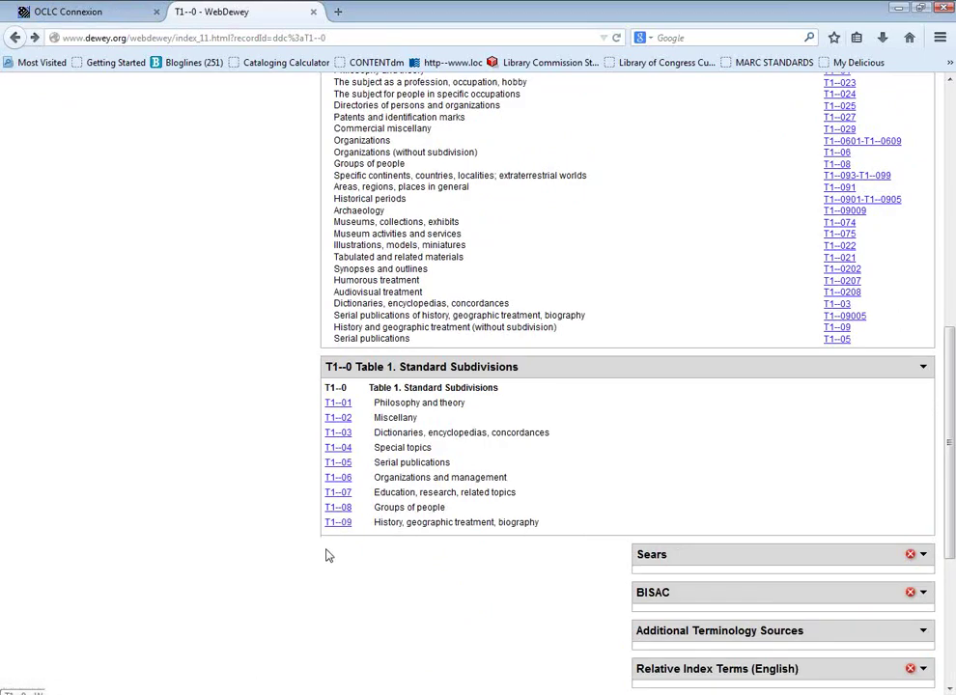
scroll(383, 647, up, 3)
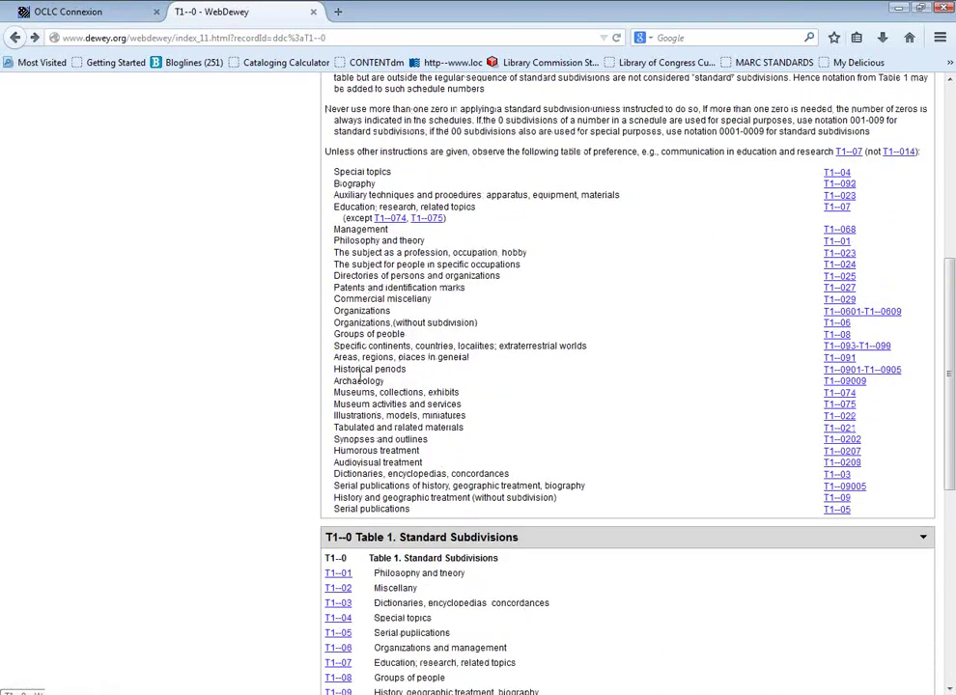
scroll(323, 457, down, 4)
click(338, 440)
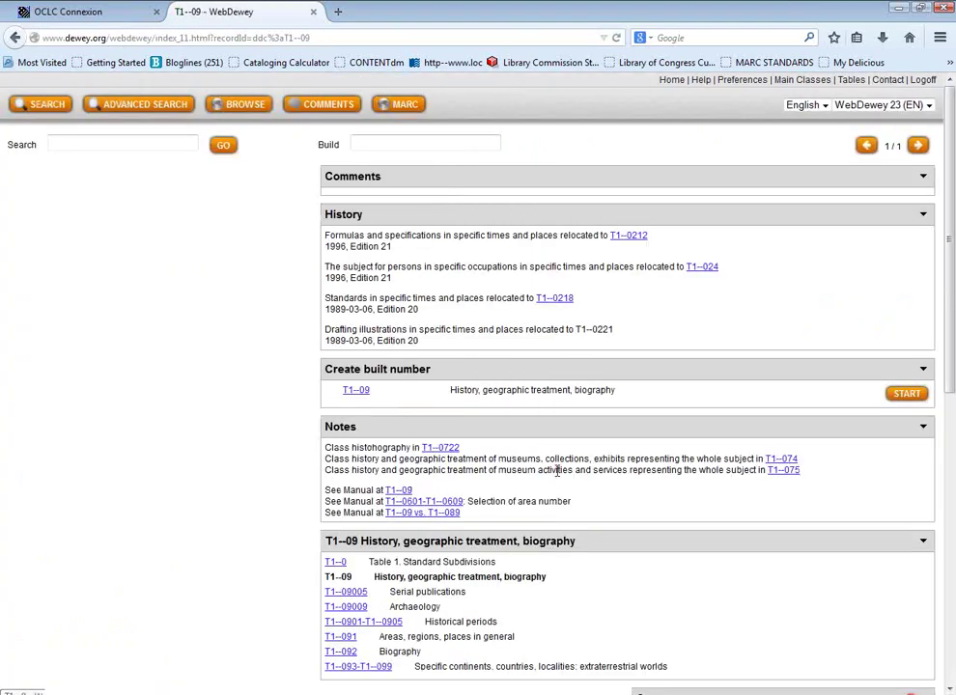
- Examine the notes and subdivisions of the T1--09 record, from Serial publications to Specific continents, countries, localities
scroll(556, 471, down, 2)
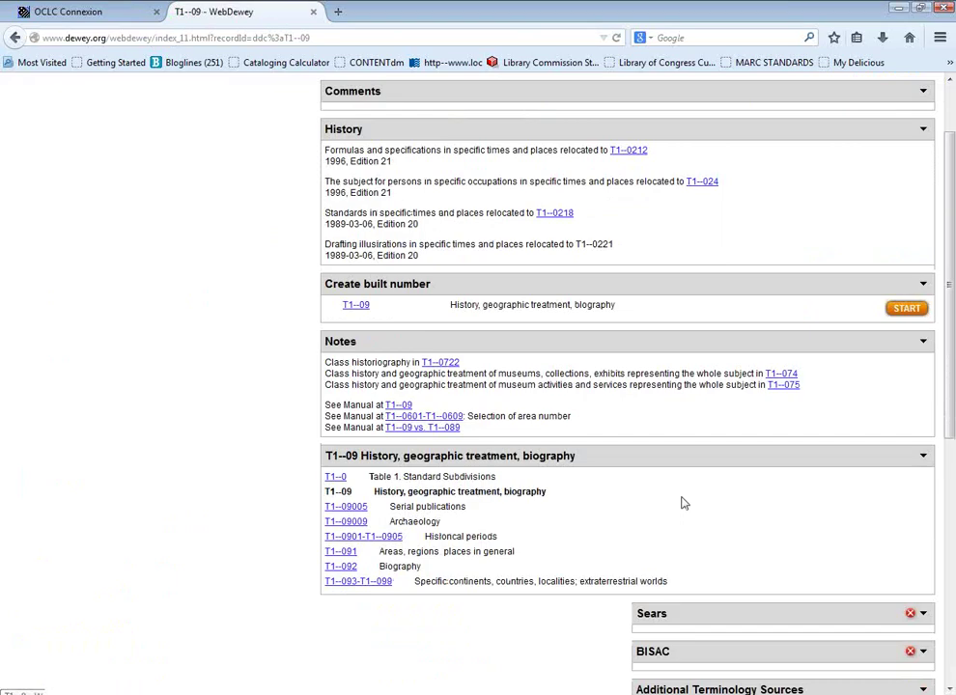
scroll(683, 502, up, 2)
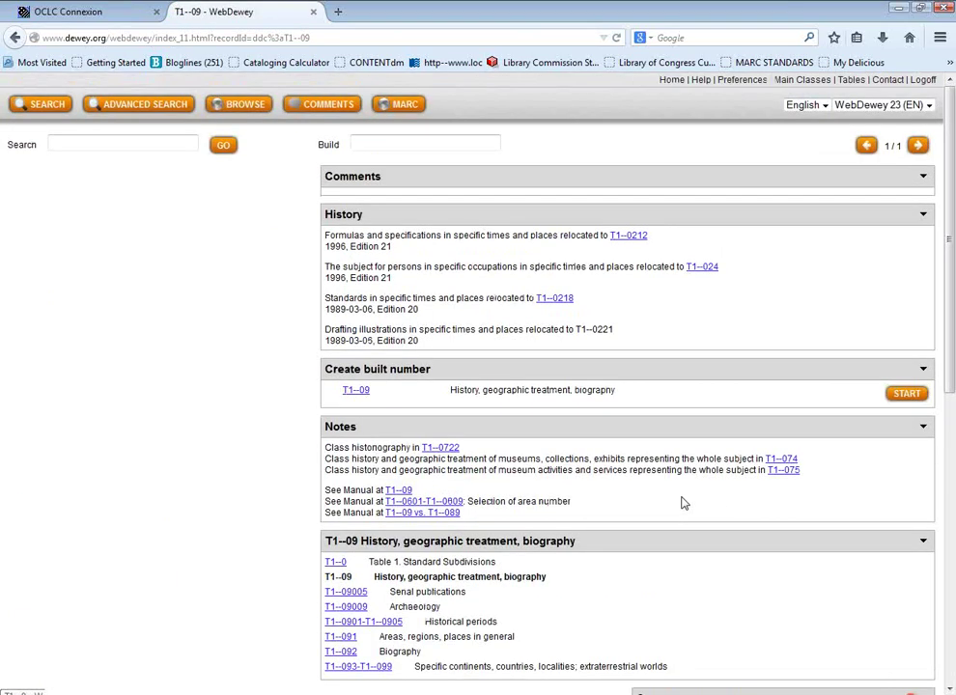
scroll(683, 502, down, 2)
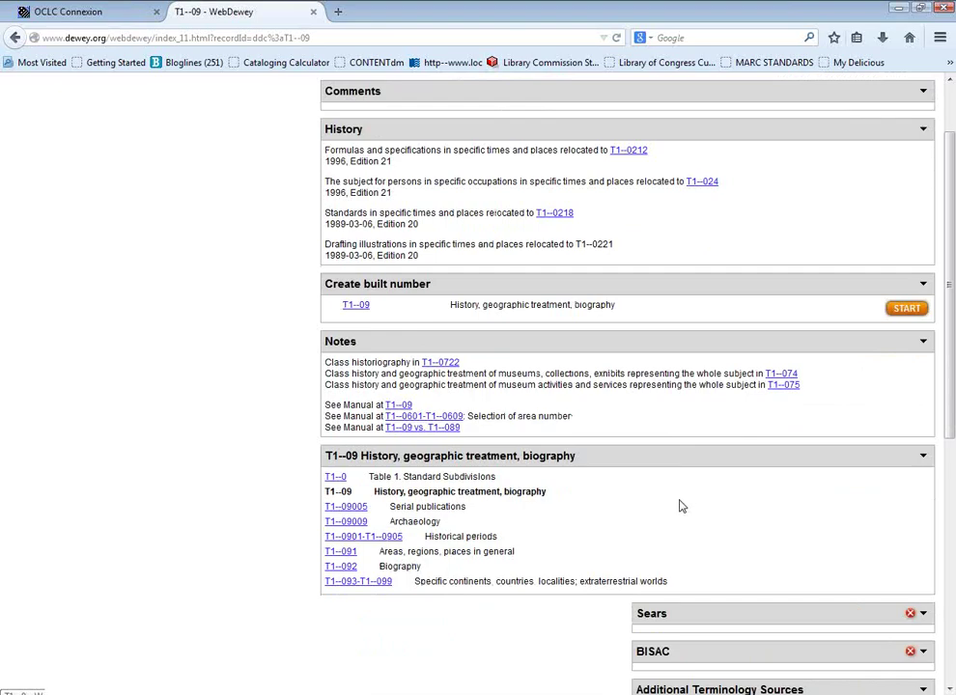
scroll(683, 507, down, 2)
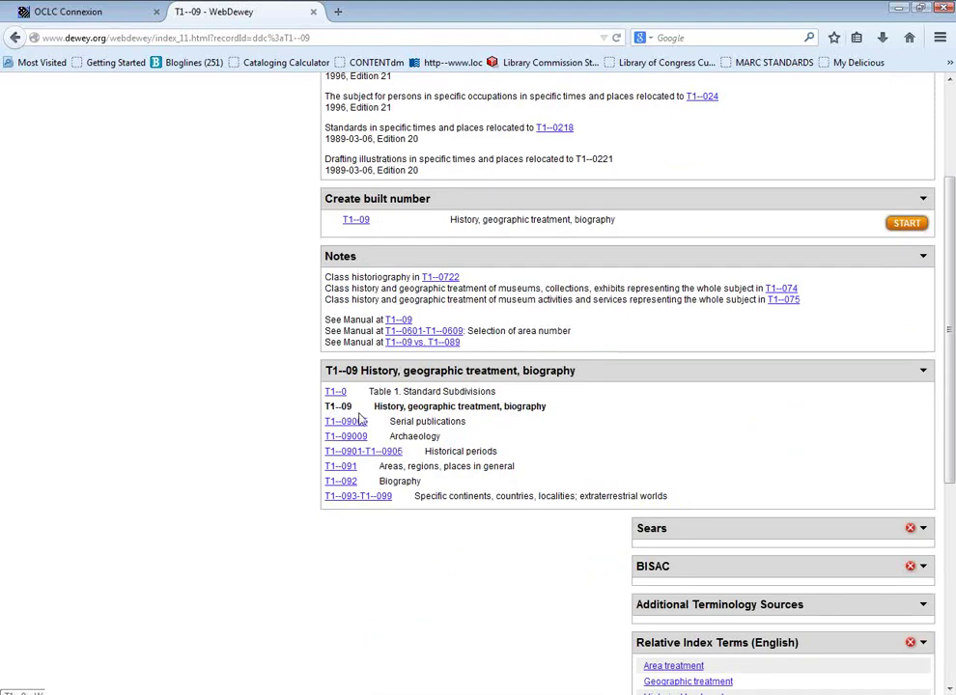
click(357, 425)
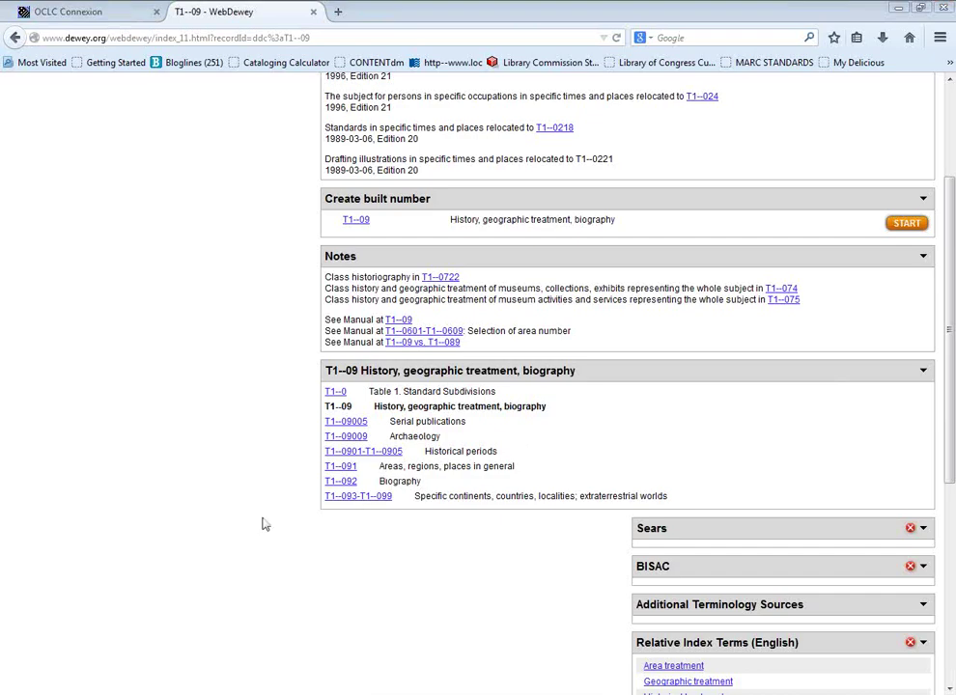
scroll(206, 356, up, 3)
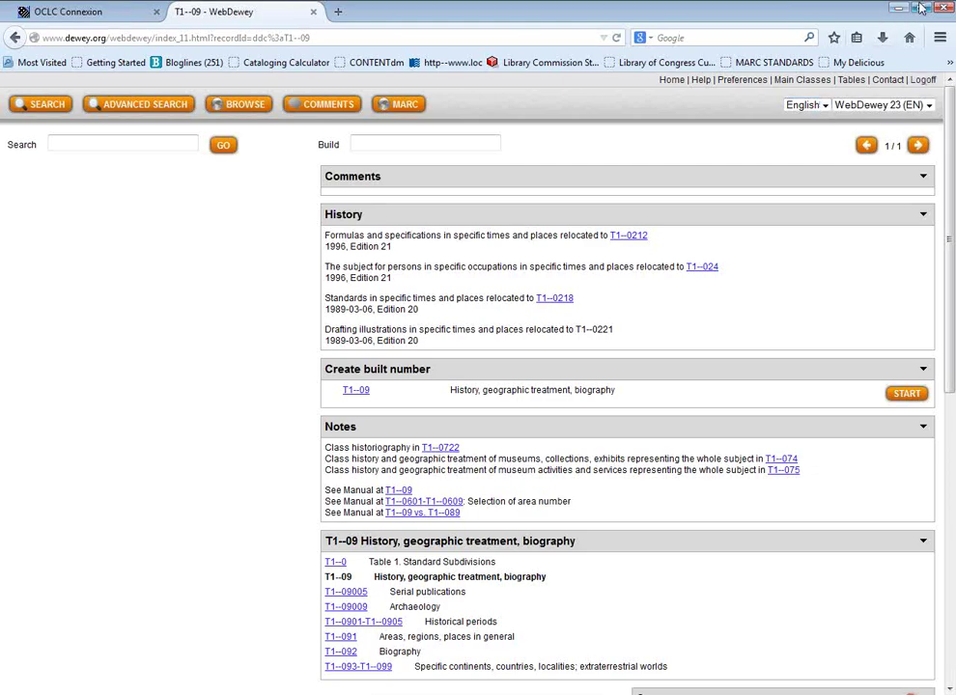
- Put the browser window away and close Assignment2Answers.doc to return to the Dewey Decimal Classification Session 3 presentation in PowerPoint
click(921, 9)
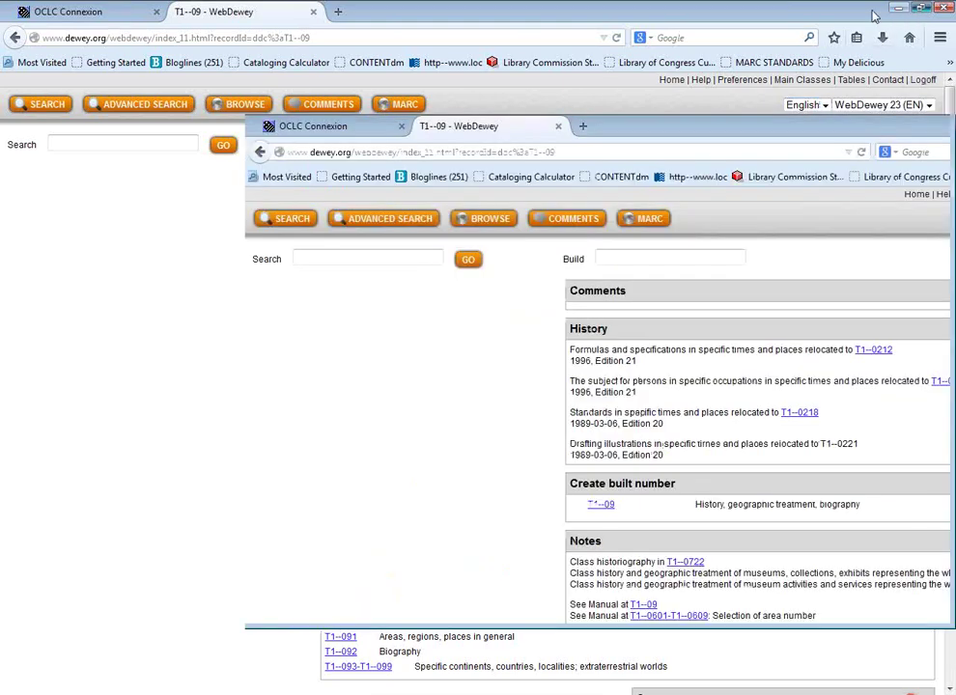
drag(627, 132, 634, 133)
click(897, 122)
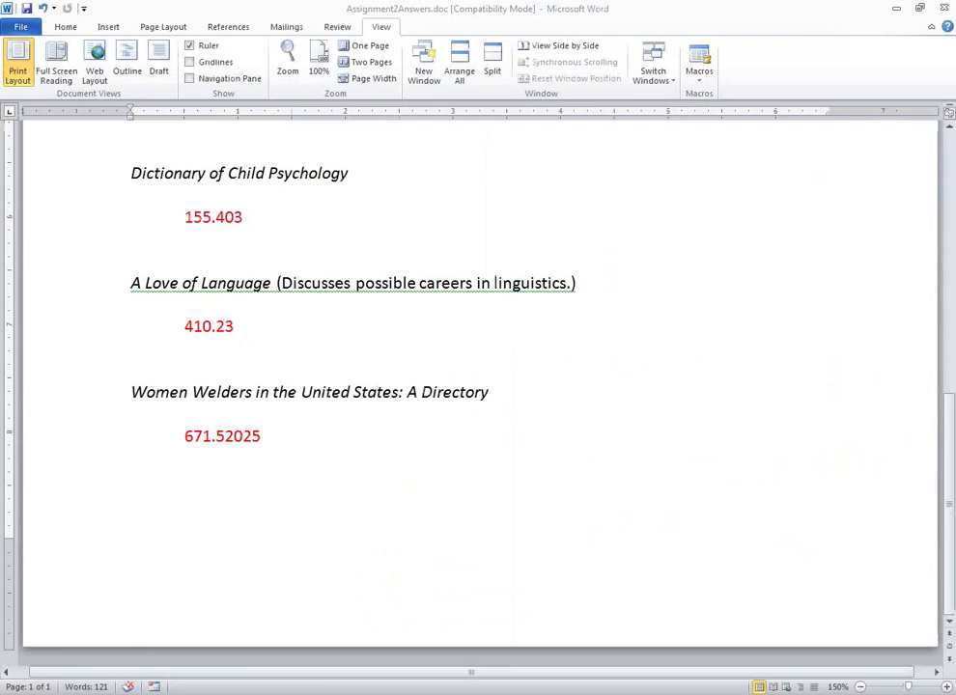
click(942, 12)
click(942, 11)
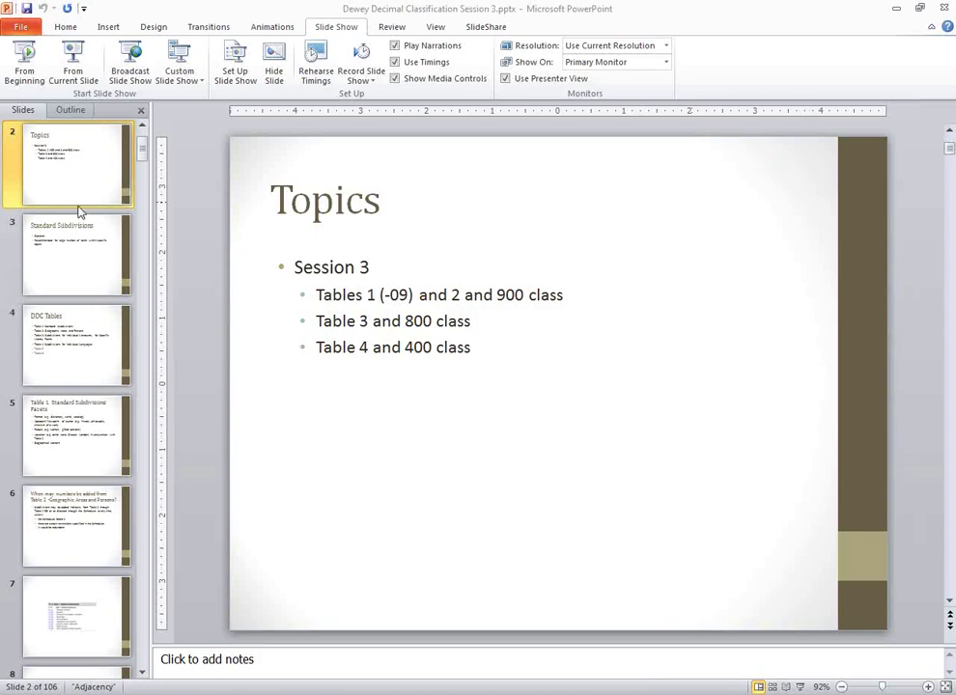
- Select the Topics slide and start the slide show from it
click(85, 177)
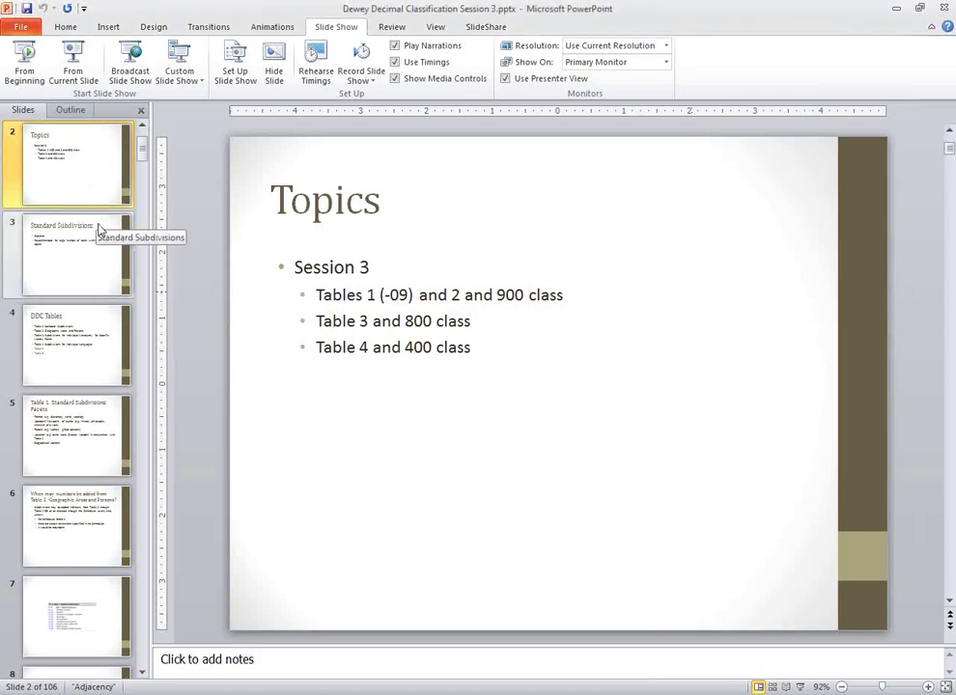
scroll(101, 239, up, 1)
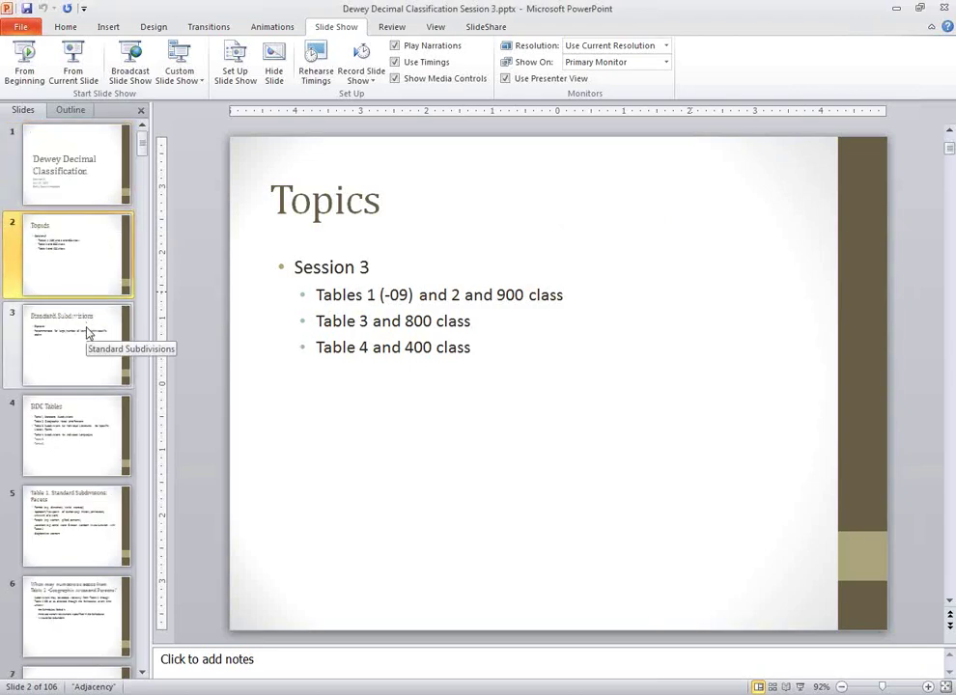
click(67, 73)
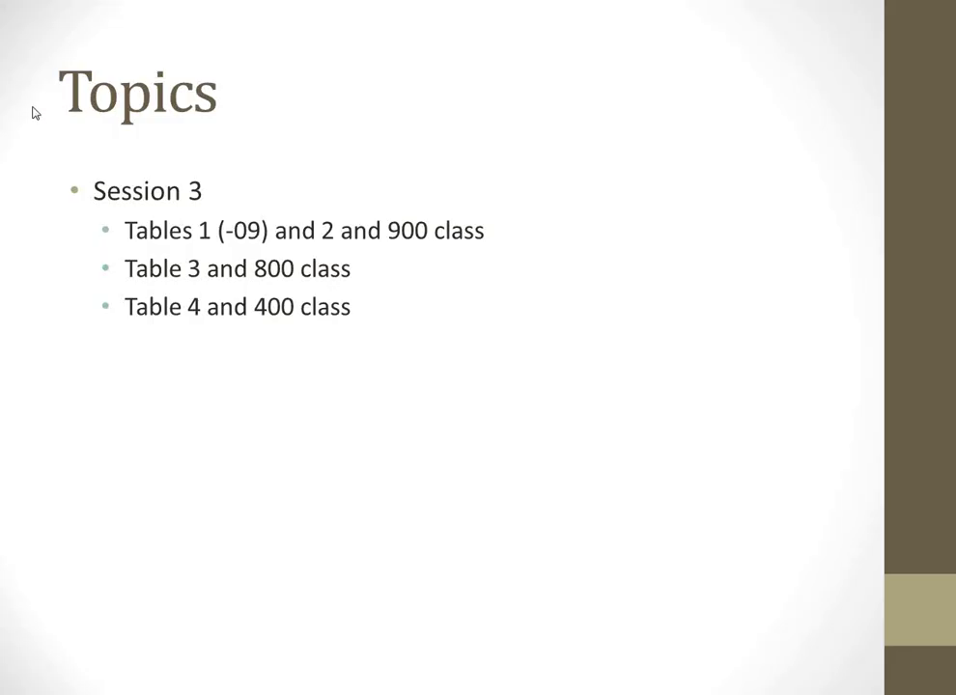